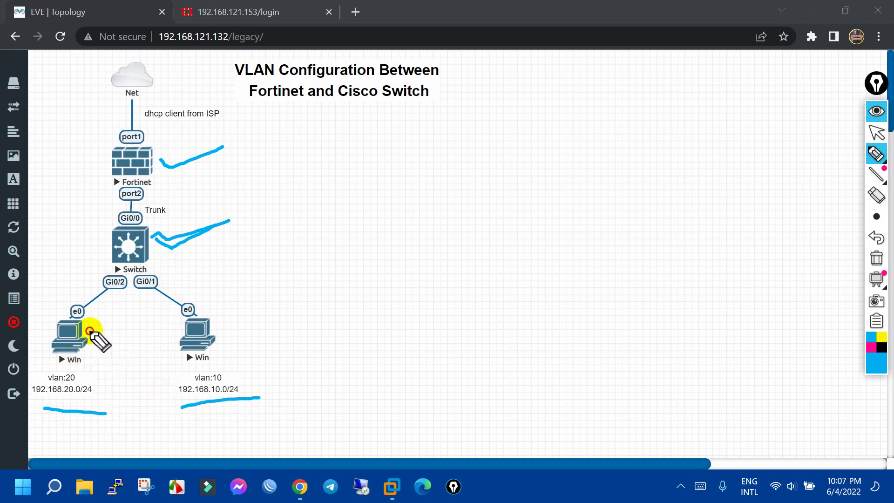
Annotate the topology's VLAN PCs, subnets, internet path and trunk link, then clear the annotations
left_click_drag(89, 330, 116, 405)
mouse_move(172, 336)
left_mouse_down()
mouse_move(166, 369)
mouse_move(177, 404)
left_mouse_up()
mouse_move(63, 296)
left_mouse_down()
mouse_move(88, 252)
mouse_move(114, 96)
left_mouse_up()
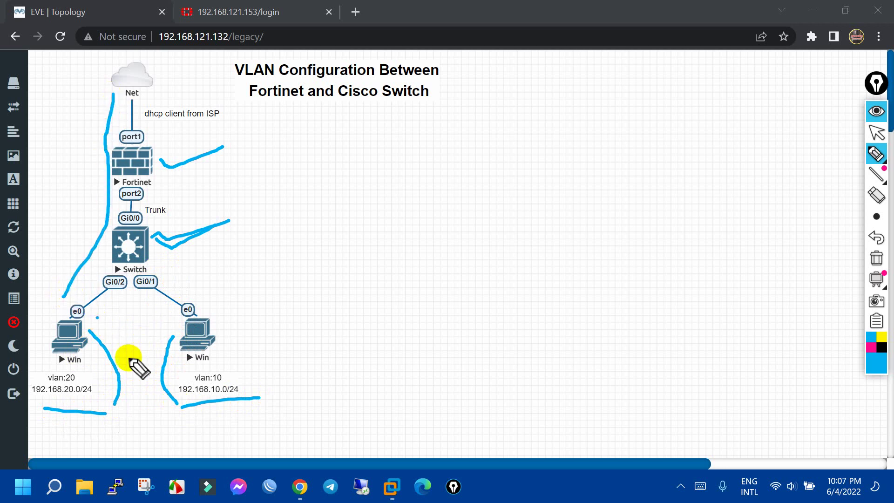
mouse_move(84, 381)
left_mouse_down()
mouse_move(119, 379)
mouse_move(177, 404)
left_mouse_up()
left_click_drag(189, 383, 122, 373)
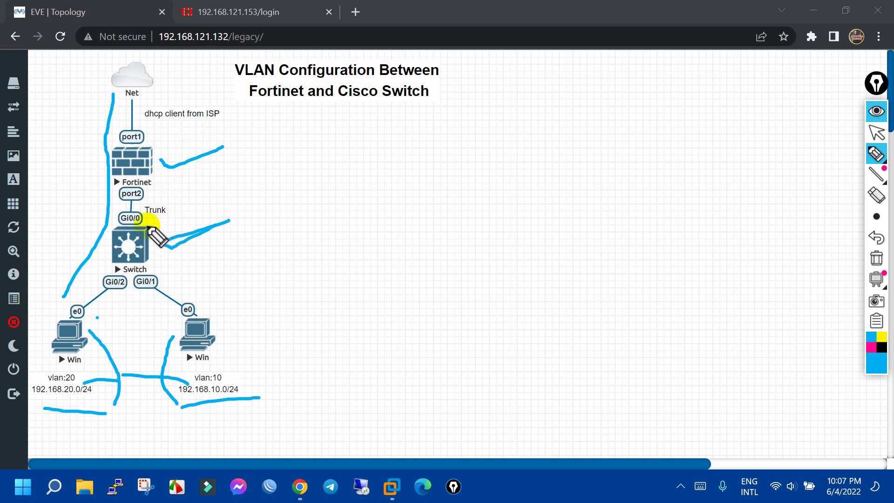
mouse_move(154, 233)
left_mouse_down()
mouse_move(160, 259)
mouse_move(175, 253)
left_mouse_up()
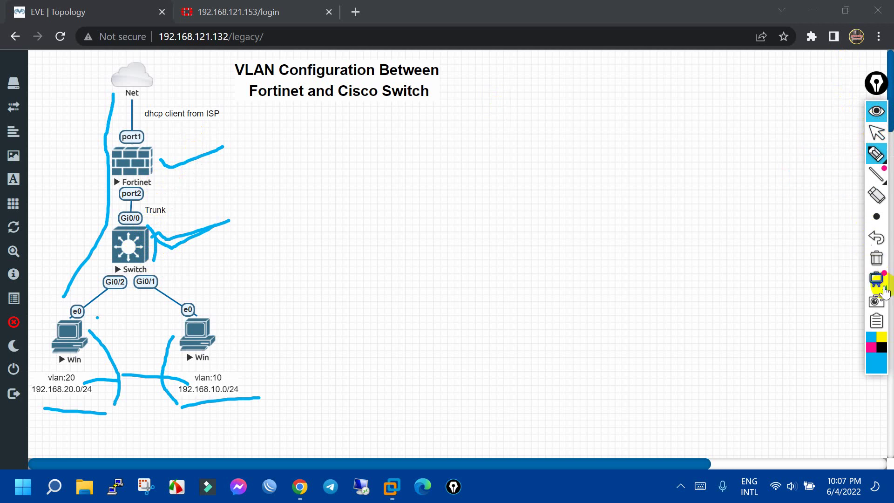
left_click(876, 258)
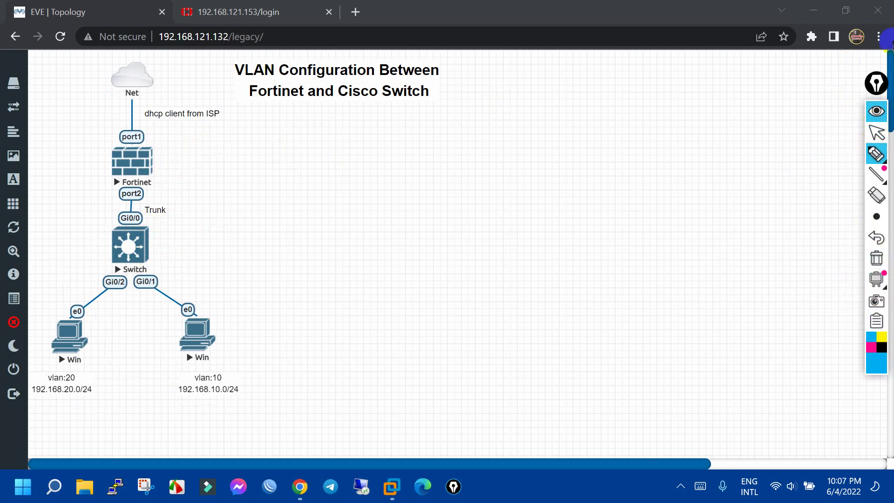
left_click(877, 83)
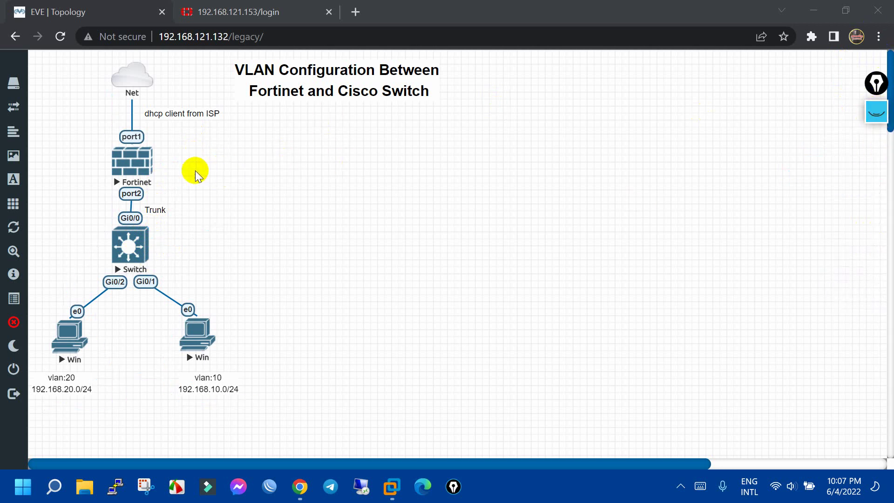
In the Fortinet node's telnet console, list interface addresses and find port1 at 192.168.121.153
left_click(138, 162)
left_click(489, 132)
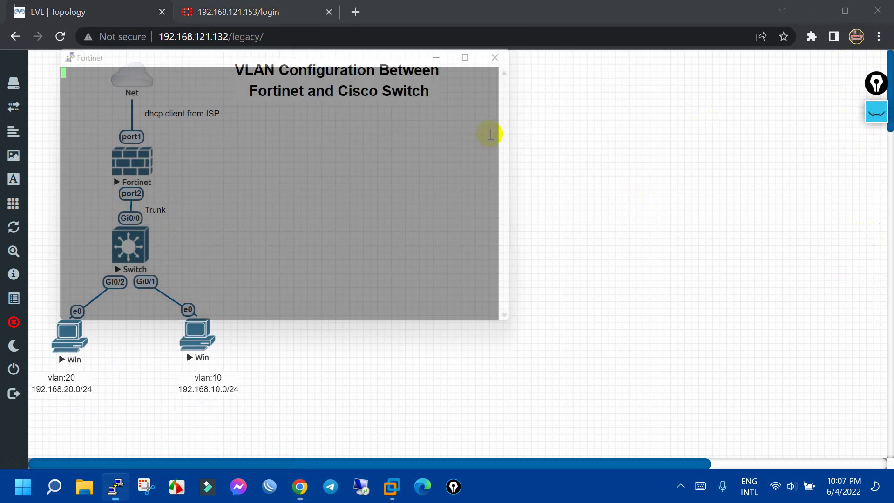
left_click_drag(331, 55, 550, 79)
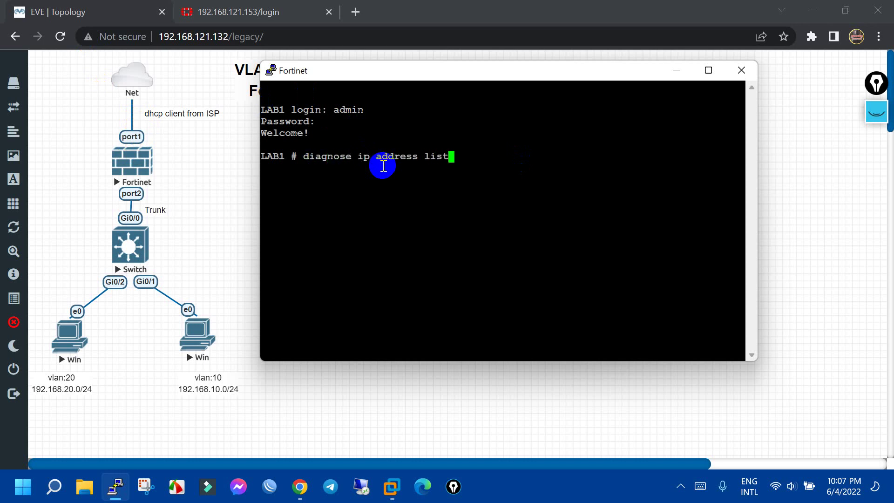
key("Return")
mouse_move(376, 171)
left_mouse_down()
mouse_move(290, 168)
mouse_move(376, 170)
left_mouse_up()
Close the PuTTY console session and return to the FortiGate login page
left_click(742, 70)
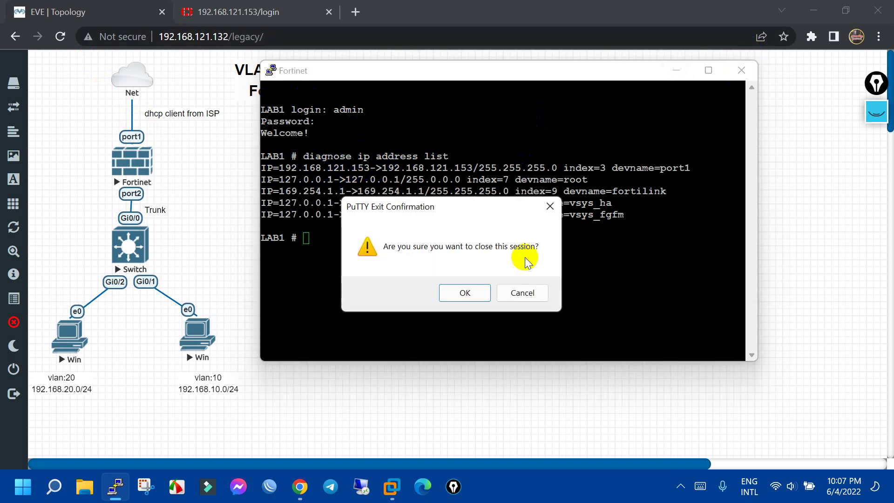
left_click(471, 291)
left_click(237, 7)
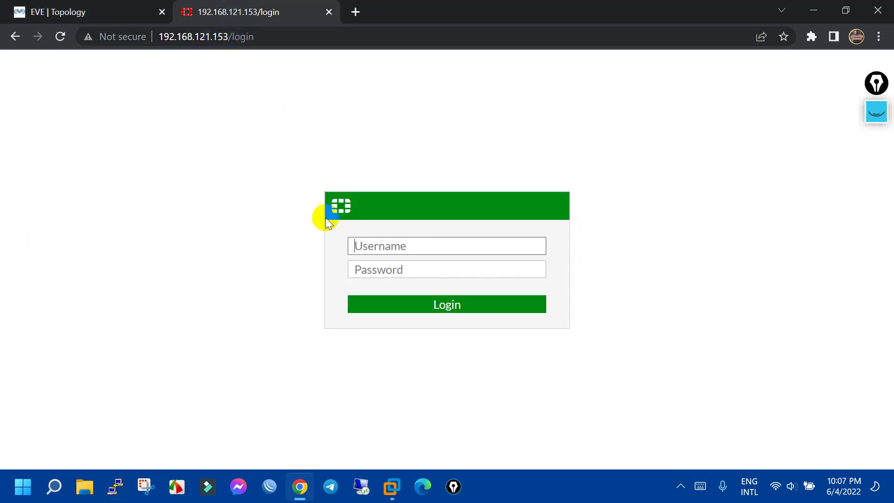
Sign in with the admin username and password, dismiss Chrome's password prompts, and collapse Dashboard
left_click(398, 244)
type("admin")
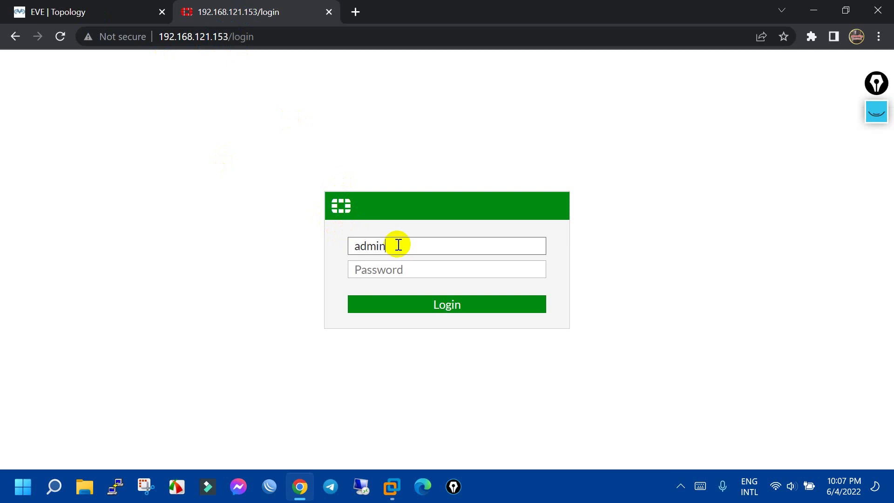
key("Tab")
type("admin")
key("Return")
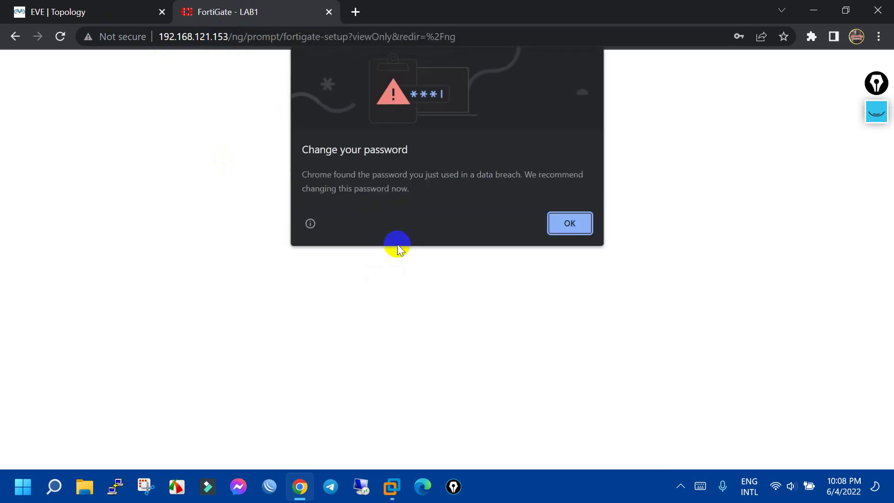
left_click(558, 227)
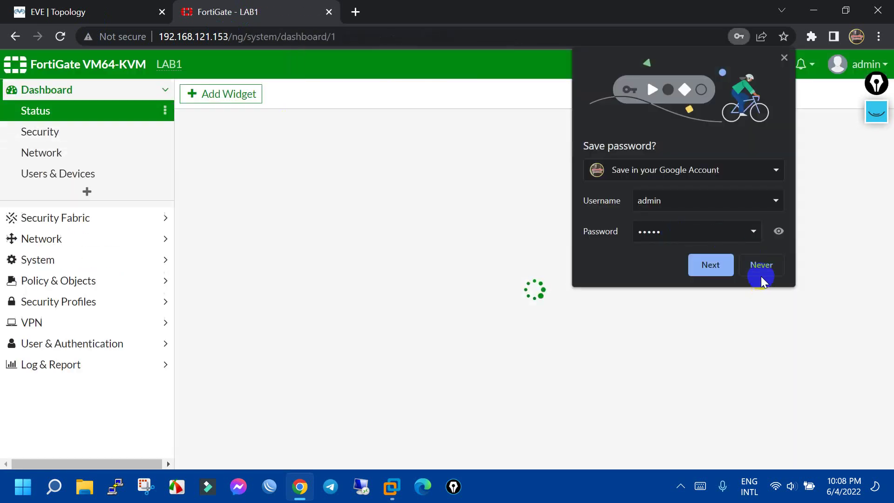
left_click(760, 273)
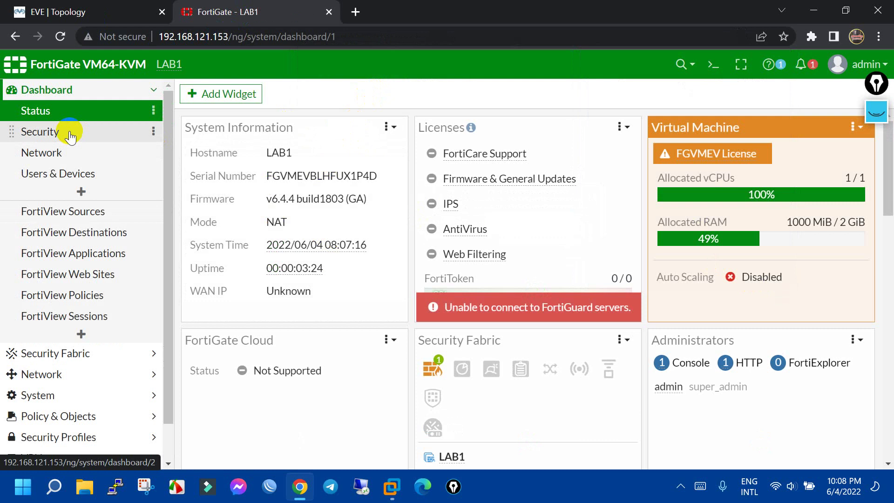
left_click_drag(70, 136, 107, 144)
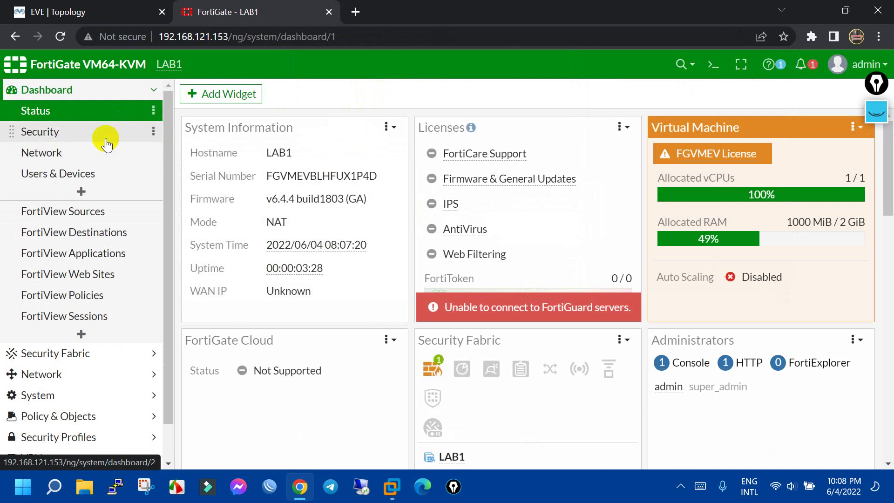
left_click(137, 89)
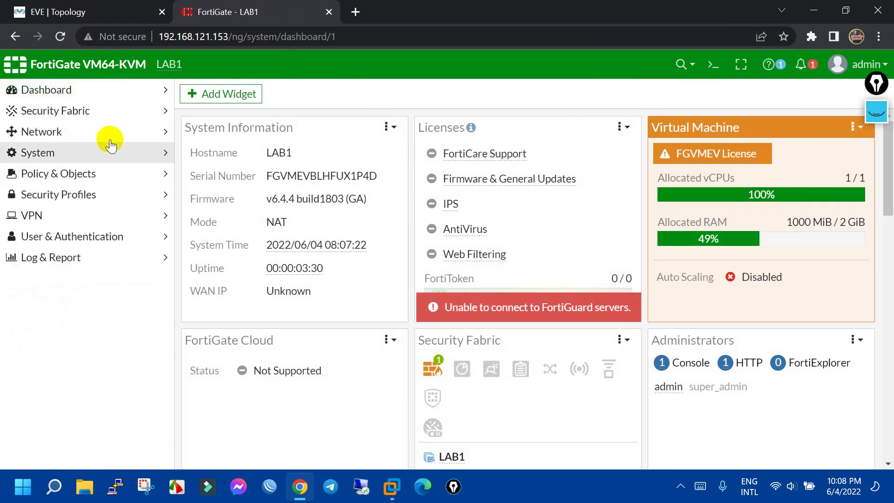
Open WAN (port1) under Network > Interfaces and confirm it uses DHCP addressing
left_click(104, 133)
left_click(58, 152)
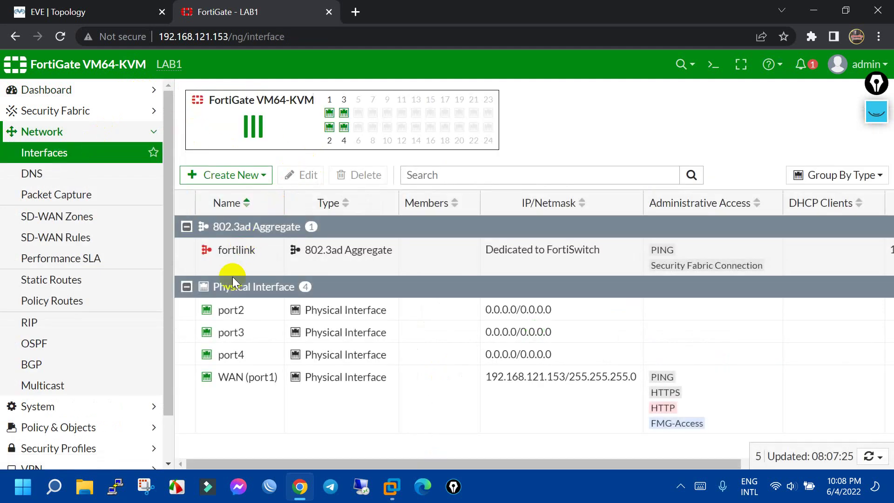
double_click(261, 394)
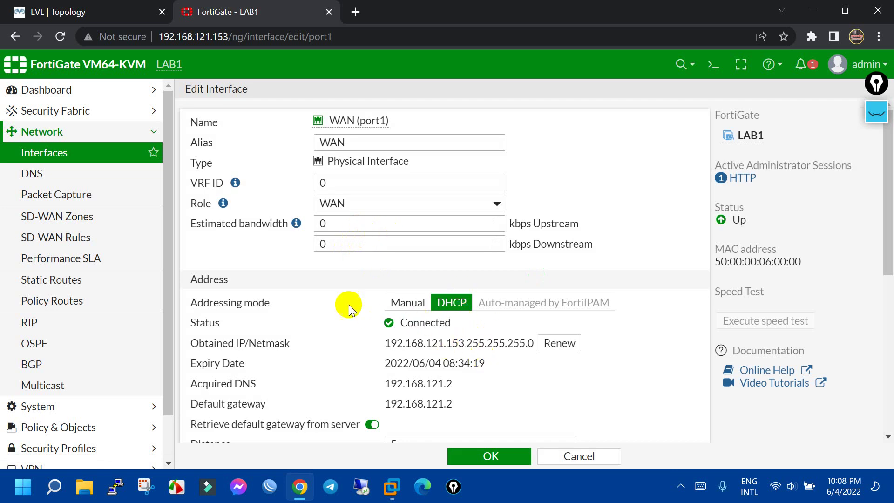
scroll(340, 305, "down", 1)
scroll(100, 215, "down", 1)
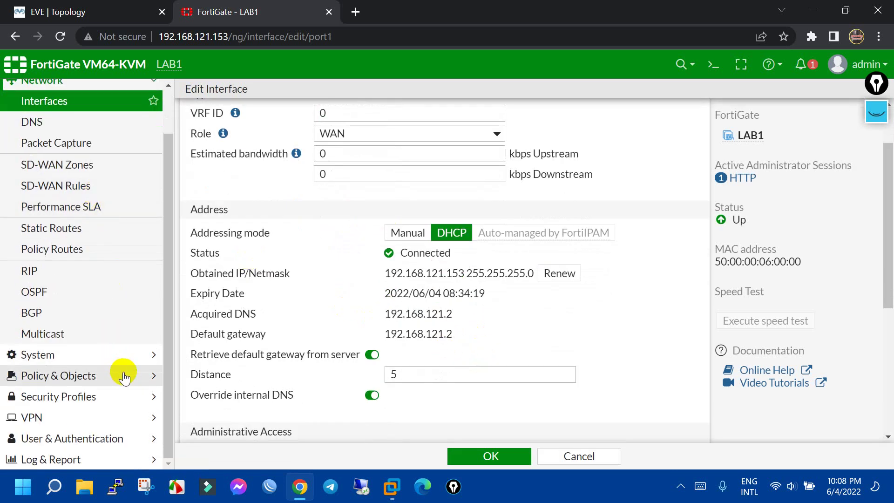
scroll(135, 153, "up", 1)
left_click(137, 136)
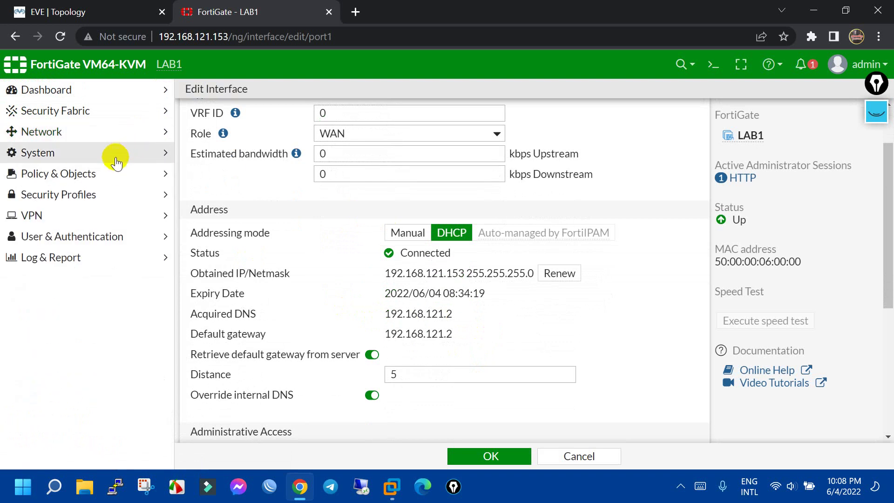
Back in the Interfaces list, select port2, the switch link, and bring up Create New
left_click(94, 131)
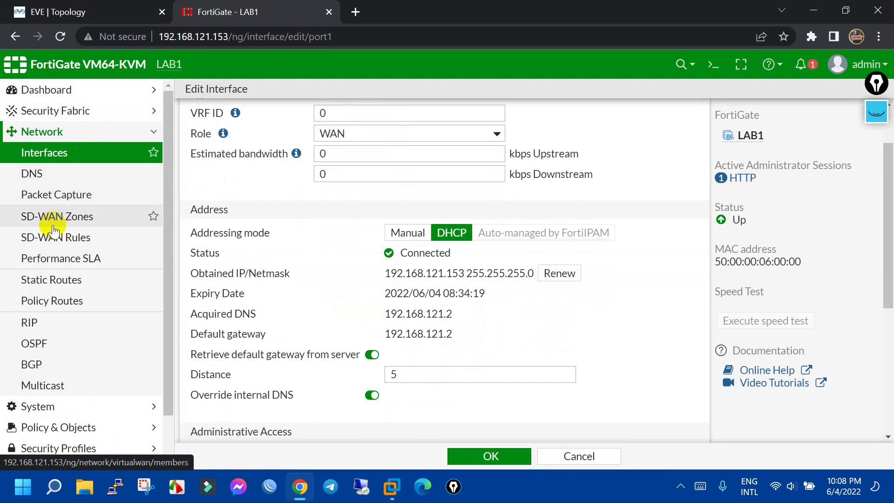
left_click(117, 6)
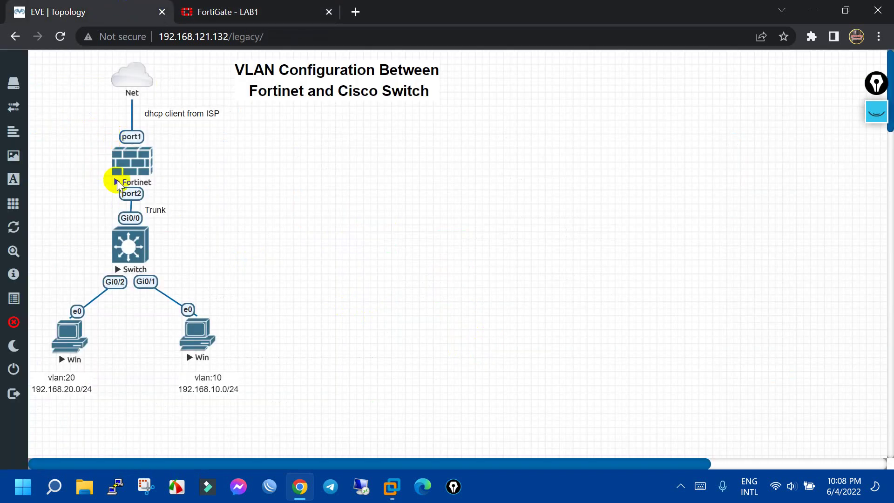
left_click(269, 5)
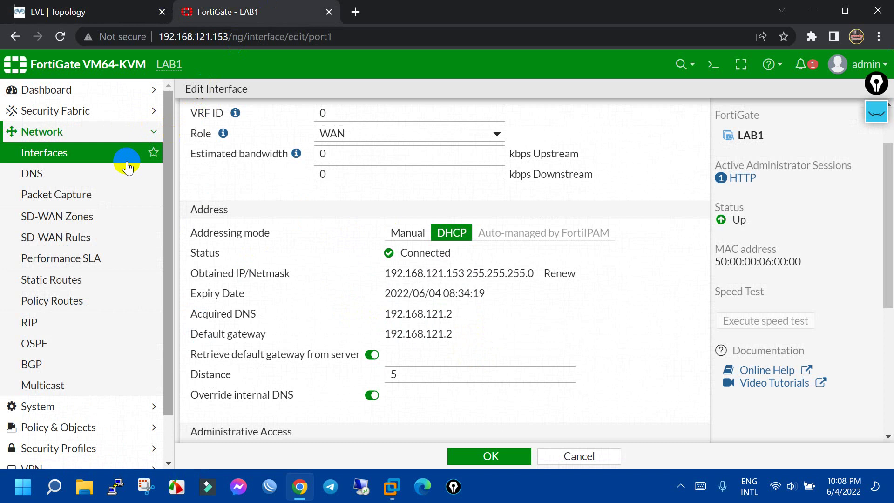
left_click(70, 155)
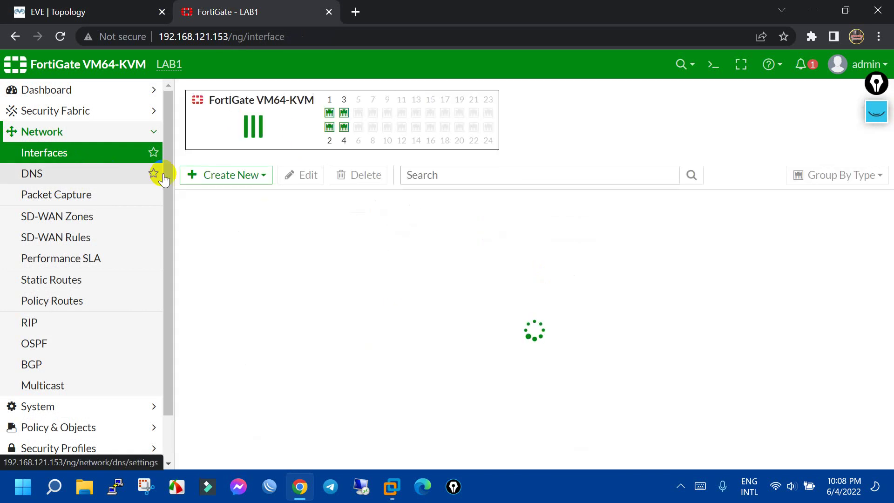
left_click(256, 316)
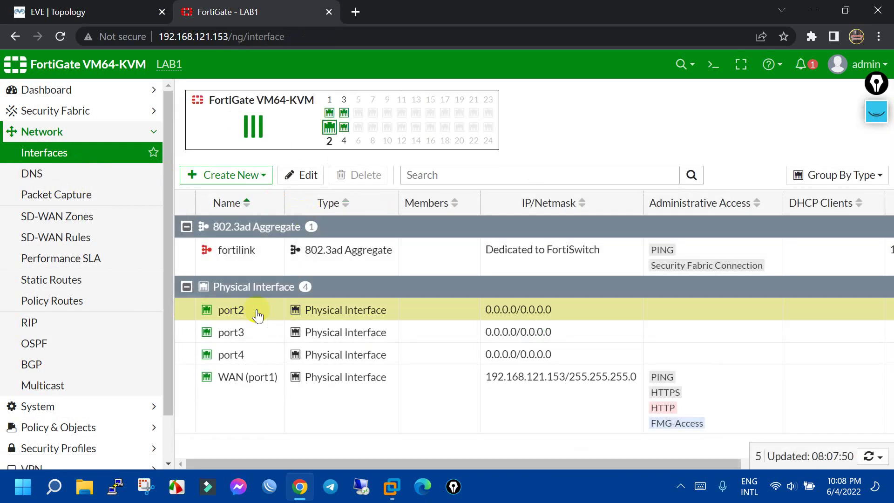
left_click(109, 12)
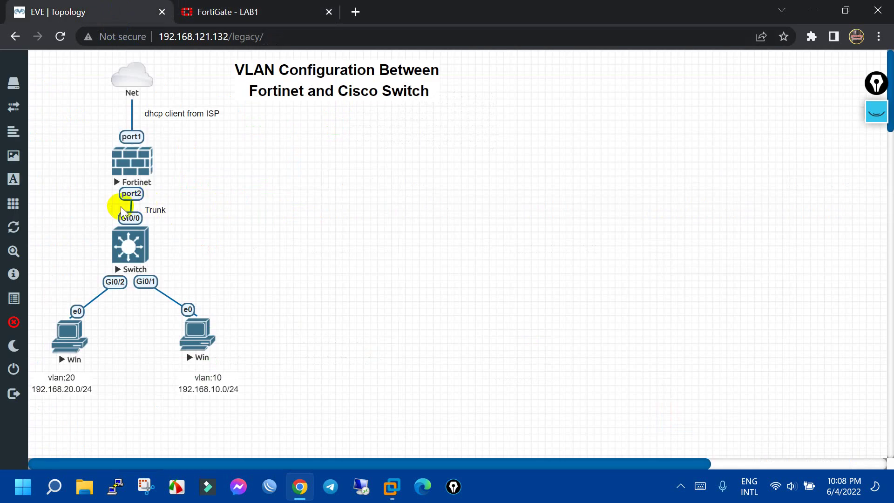
left_click(259, 8)
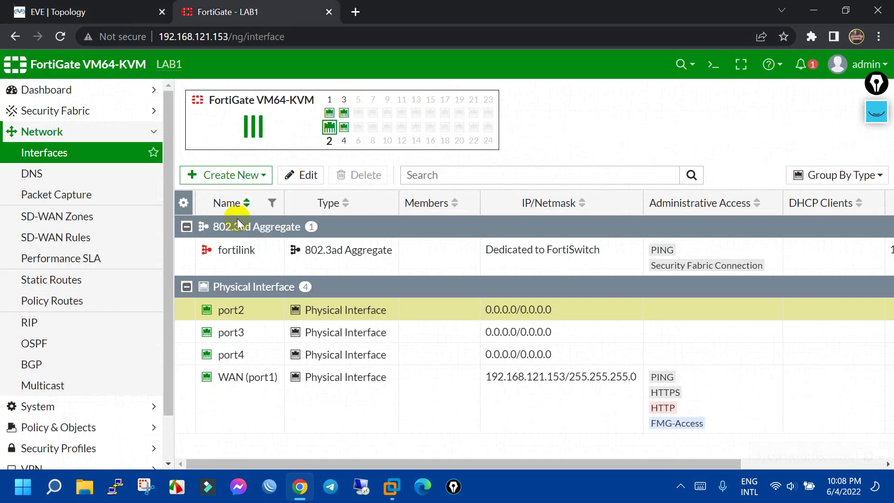
left_click(262, 177)
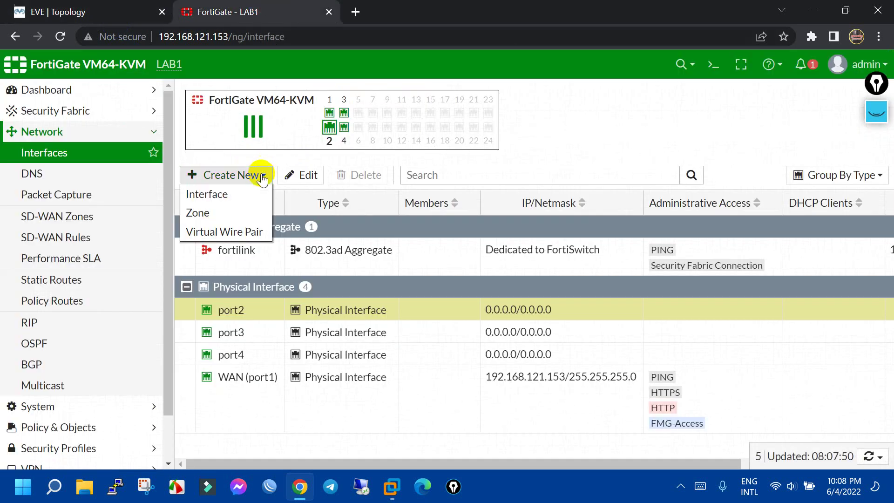
Start a new interface with VLAN ID 10, LAN role and IP 192.168.10.1/24
left_click(237, 197)
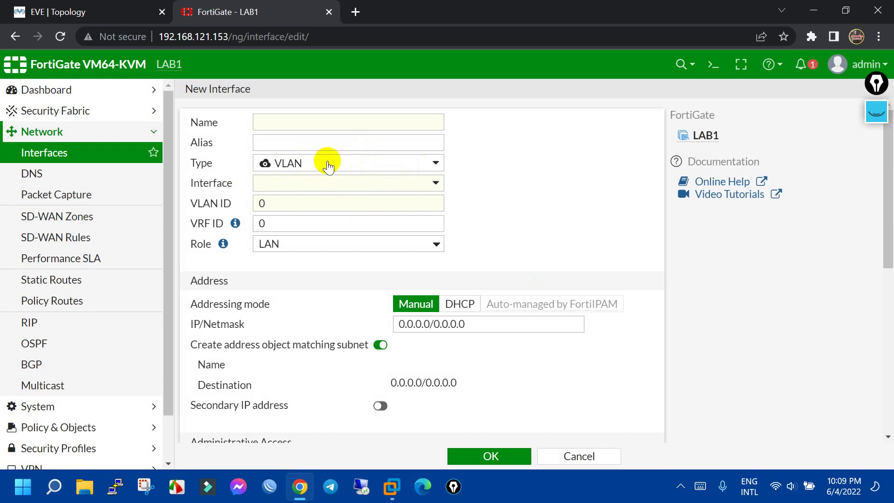
left_click(317, 120)
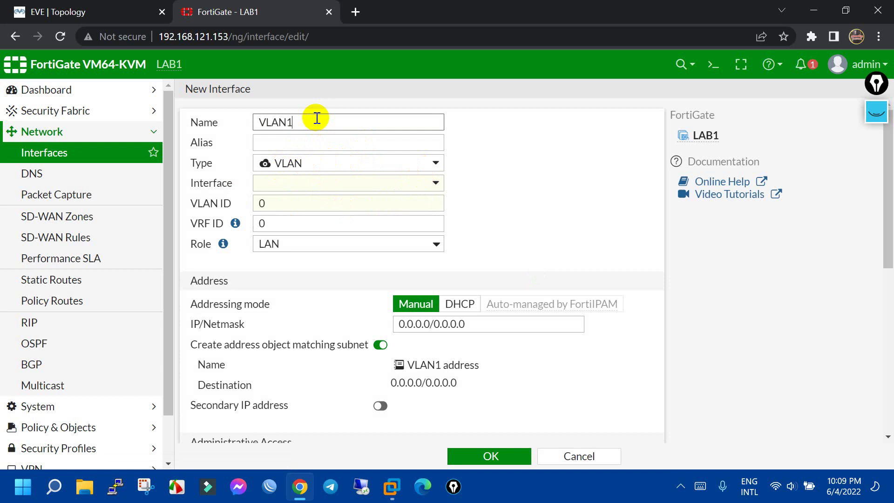
left_click(326, 140)
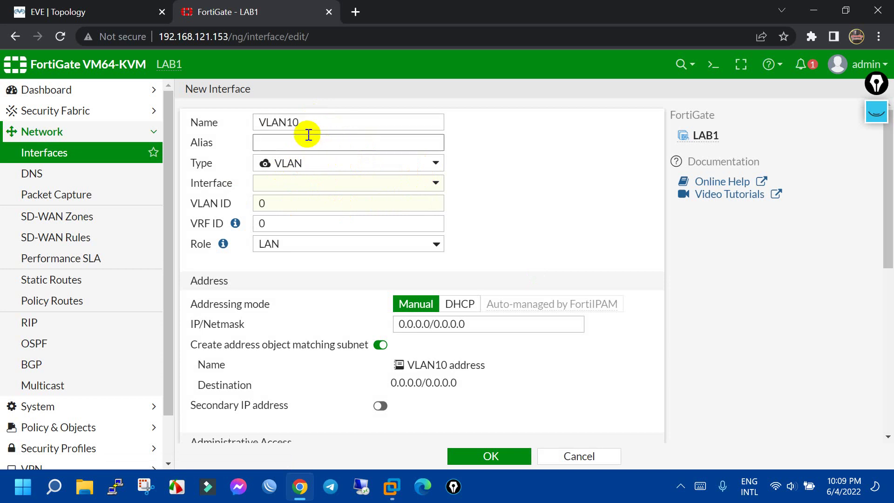
left_click(279, 201)
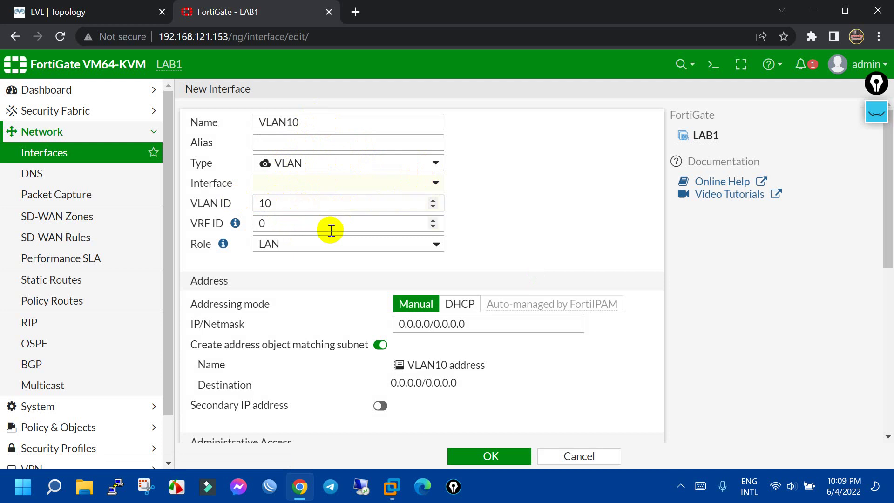
left_click(389, 247)
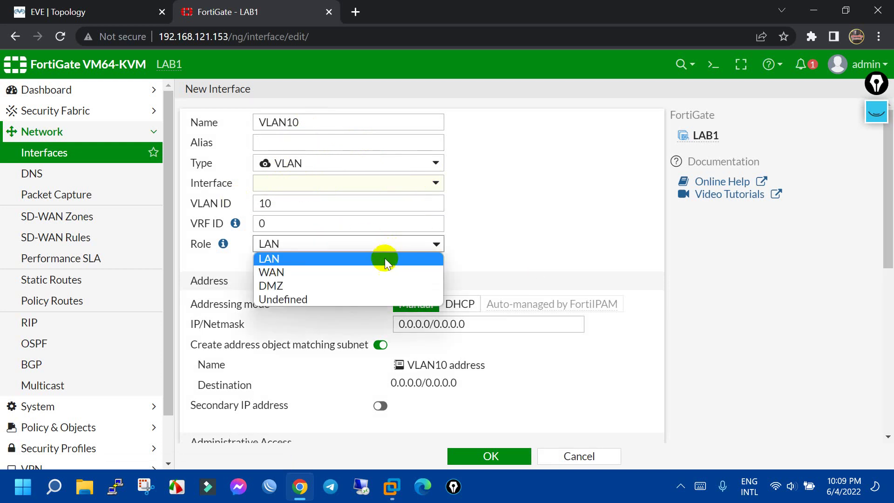
left_click(329, 260)
left_click(475, 319)
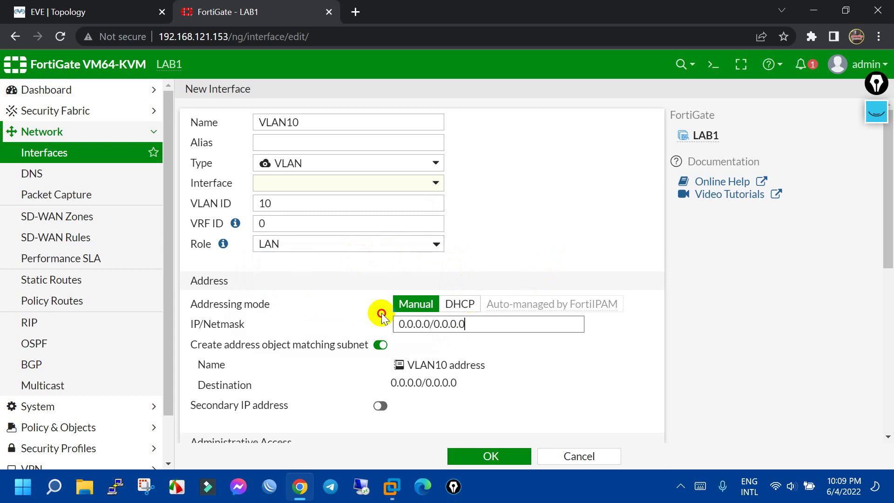
type("192")
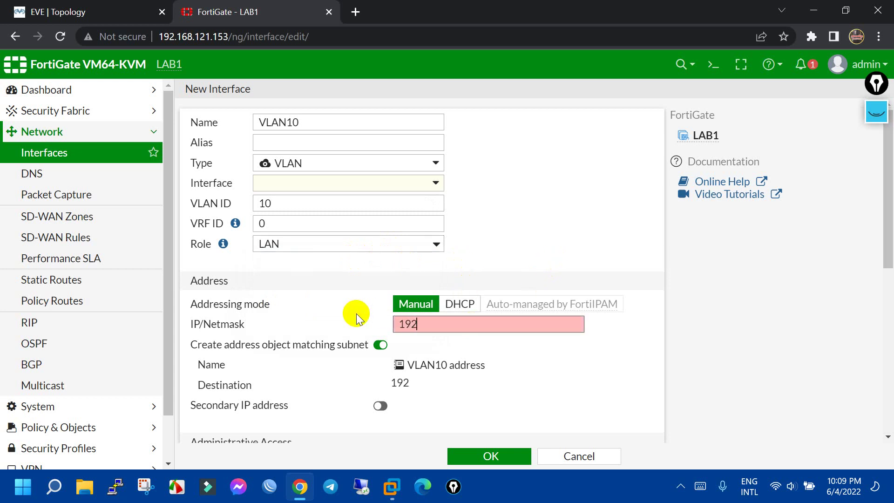
left_click(84, 10)
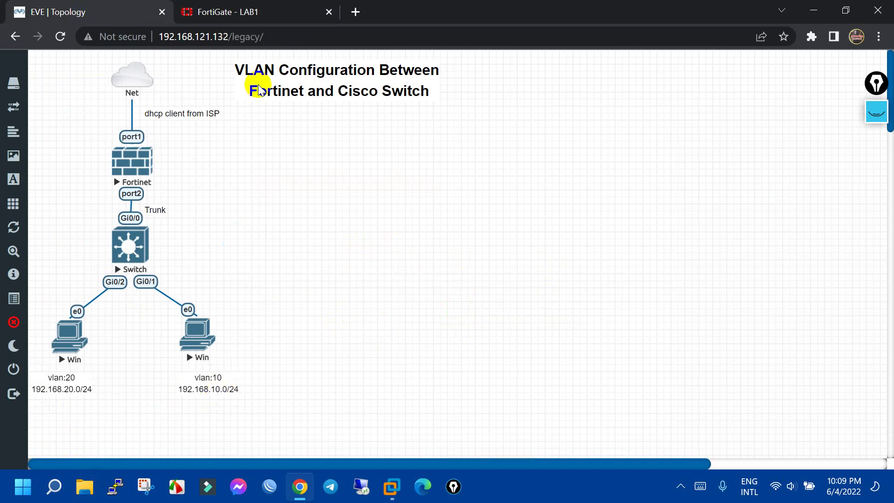
left_click(282, 6)
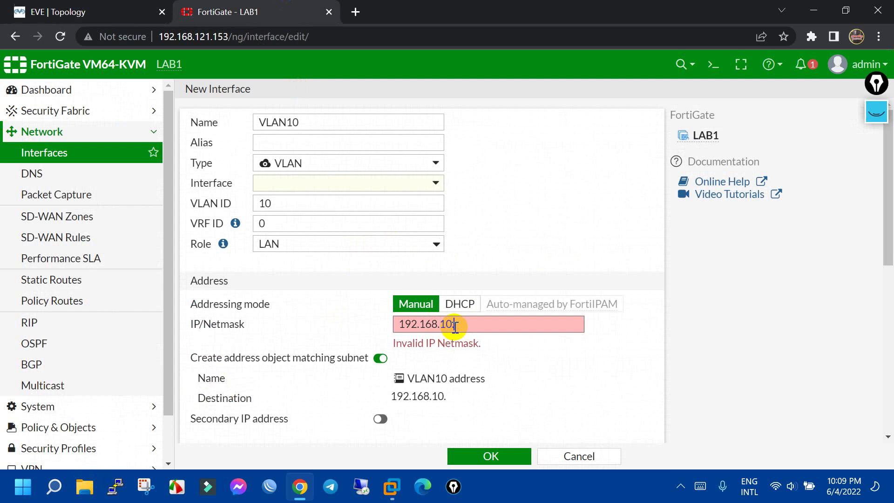
type("/24")
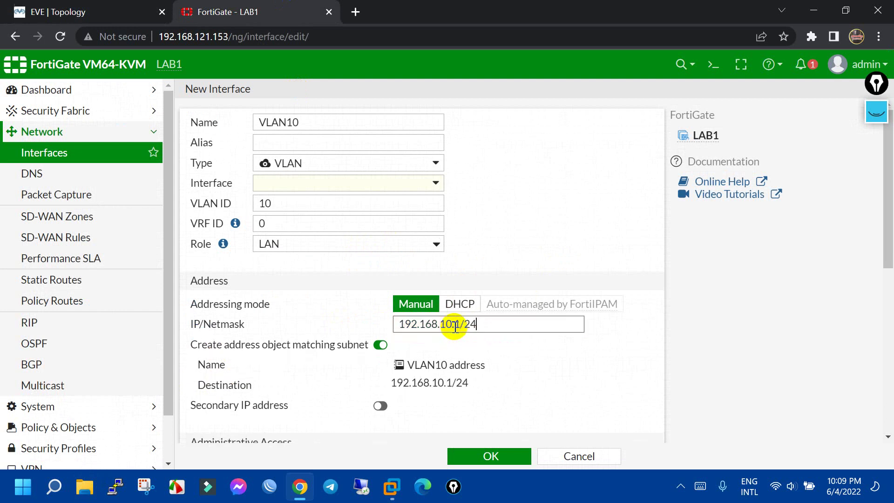
Allow PING, HTTPS, SSH and FMG-Access and enable the DHCP server on VLAN10
scroll(577, 335, "down", 2)
scroll(489, 251, "down", 2)
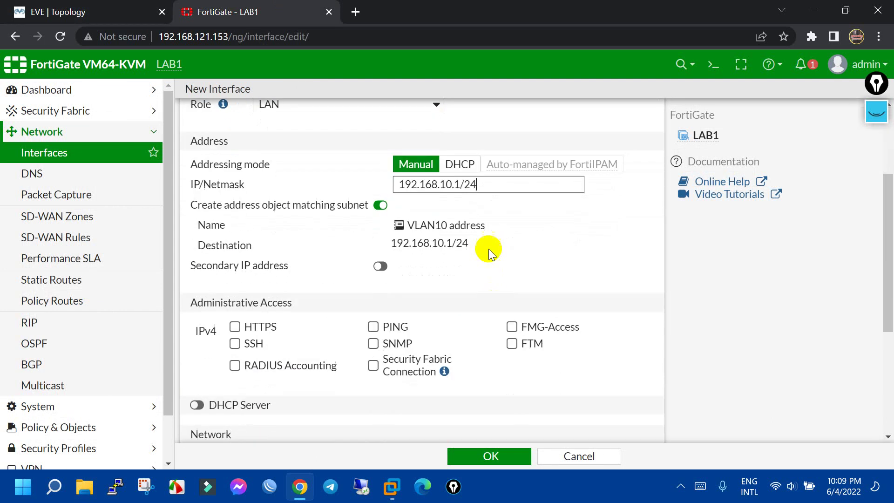
left_click(373, 327)
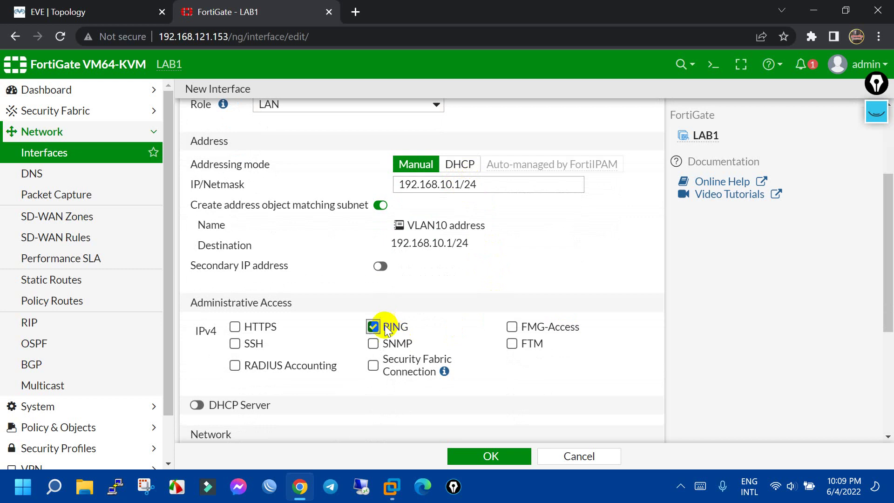
left_click(252, 326)
left_click(252, 343)
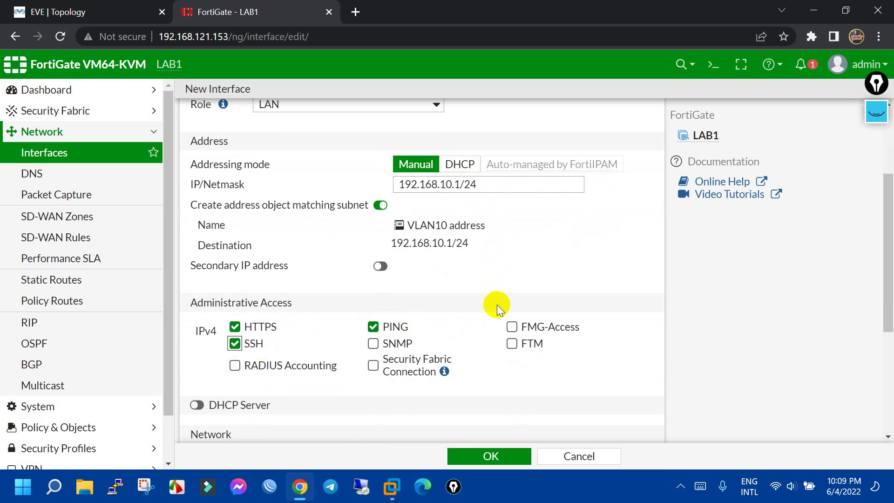
left_click(518, 325)
scroll(516, 322, "down", 3)
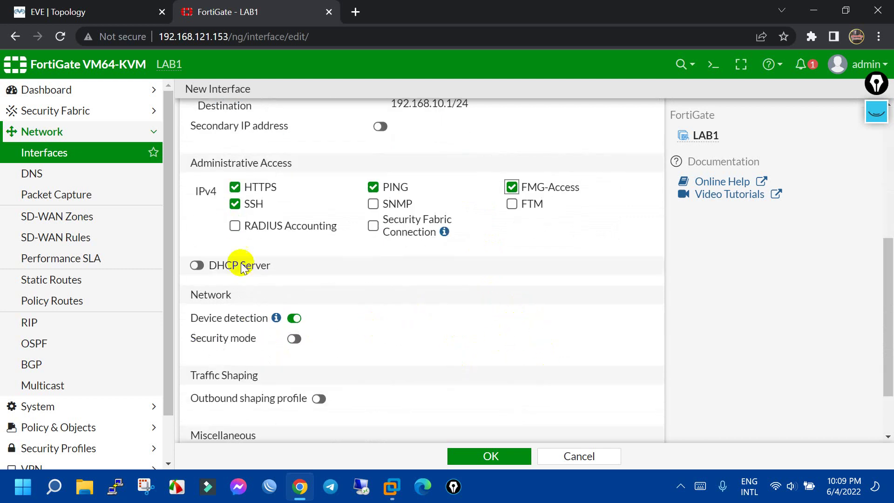
left_click(196, 265)
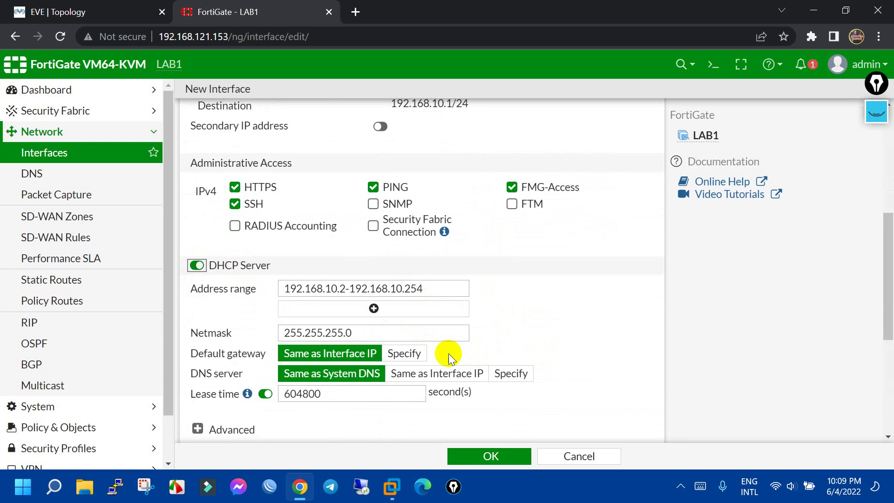
scroll(466, 382, "down", 5)
scroll(419, 288, "up", 3)
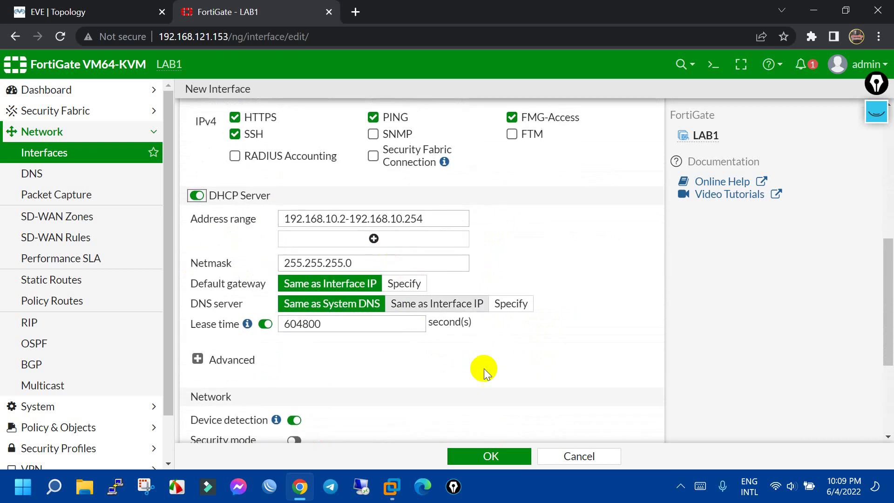
left_click(504, 457)
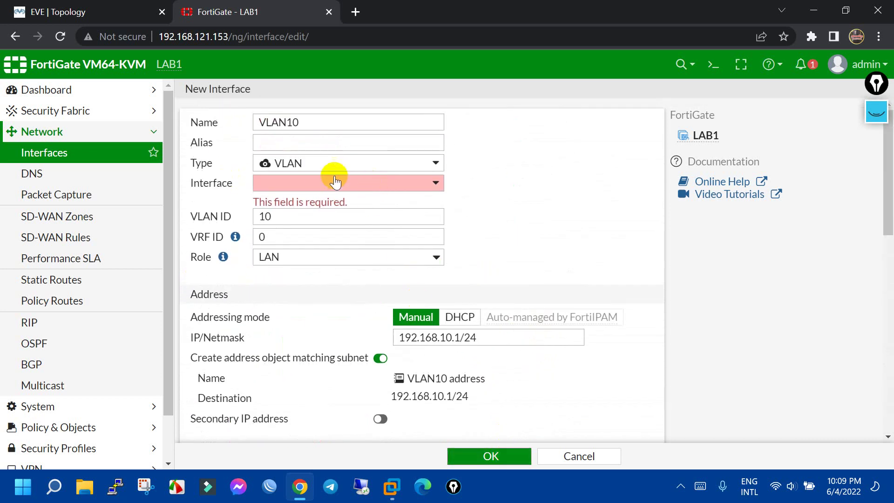
Set the parent interface to port2, save VLAN10, and expand port2 to show it
left_click(333, 183)
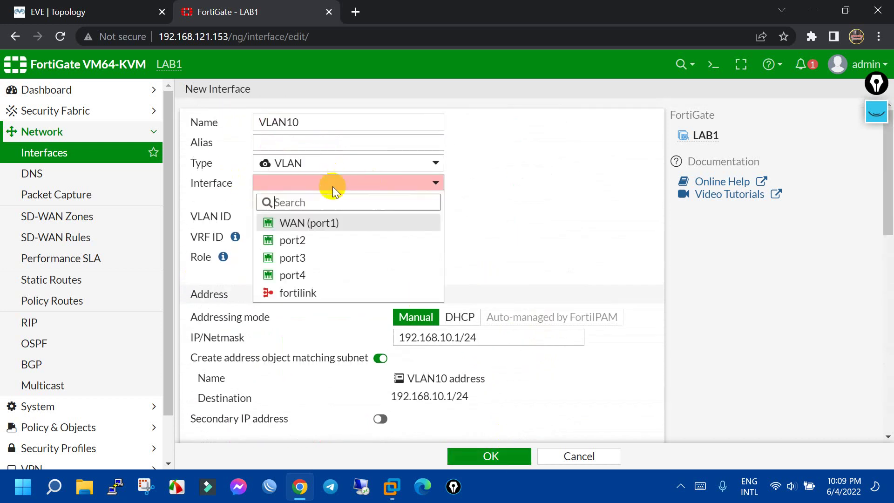
left_click(302, 240)
left_click(491, 456)
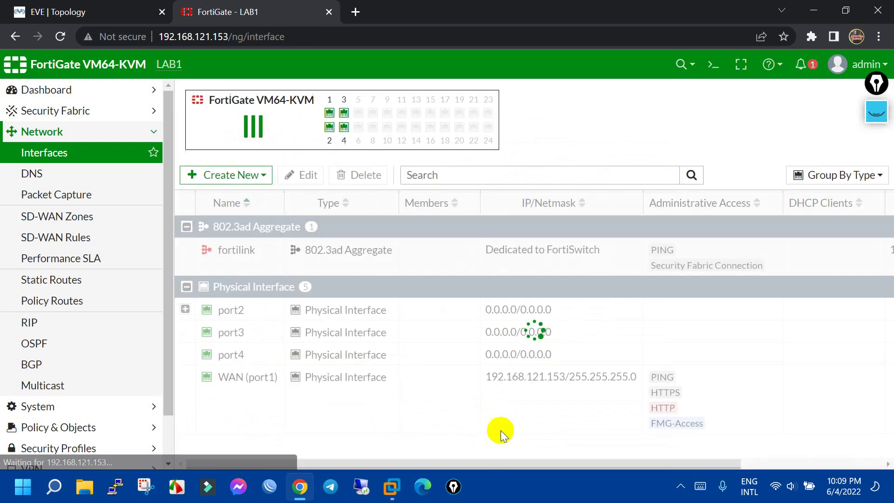
left_click(184, 310)
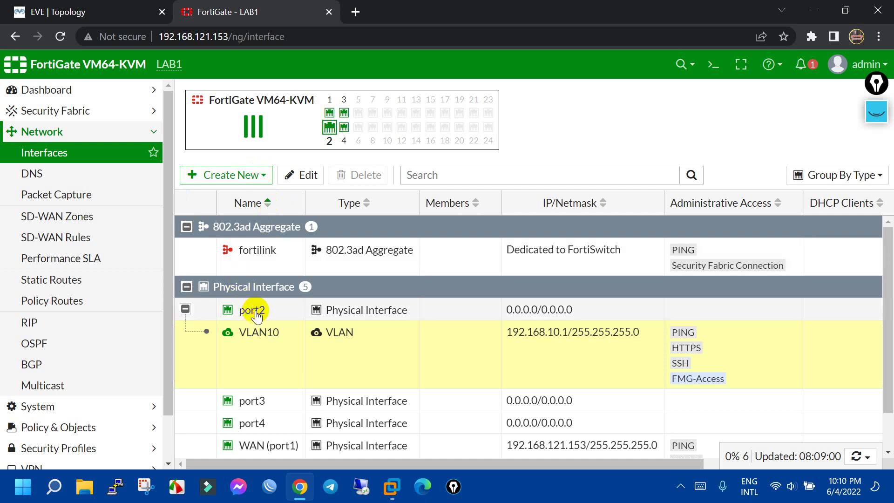
left_click(256, 312)
Start a new interface on parent port2 and set its VLAN ID for VLAN20
left_click(249, 175)
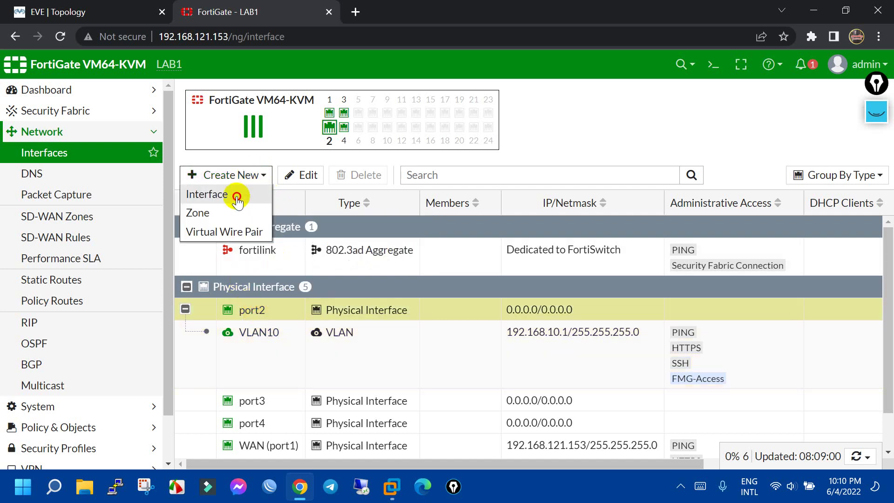
left_click(237, 200)
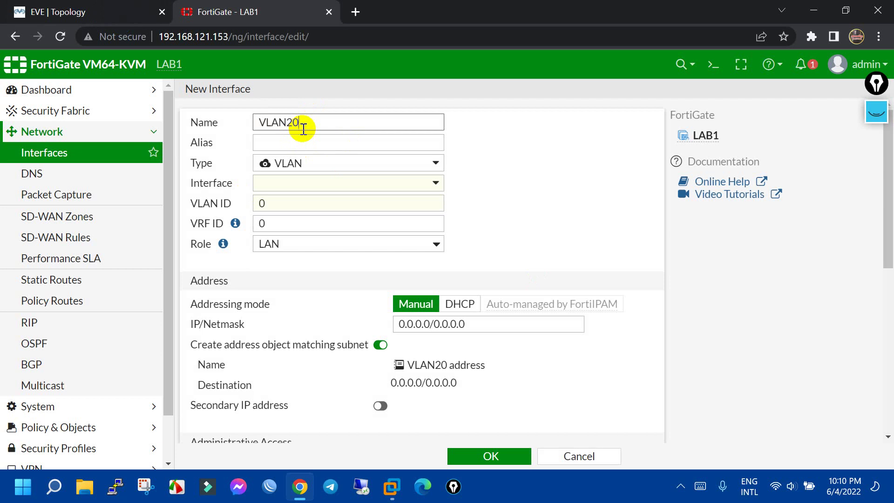
left_click(334, 187)
left_click(297, 237)
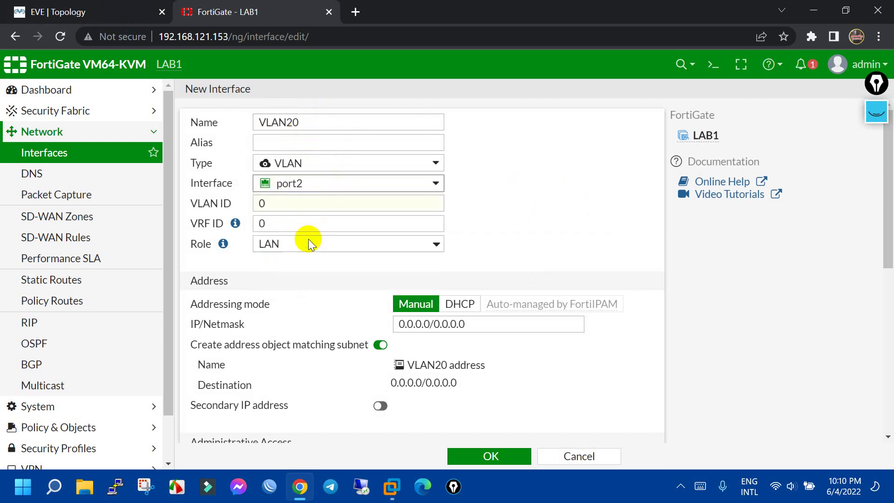
left_click(136, 15)
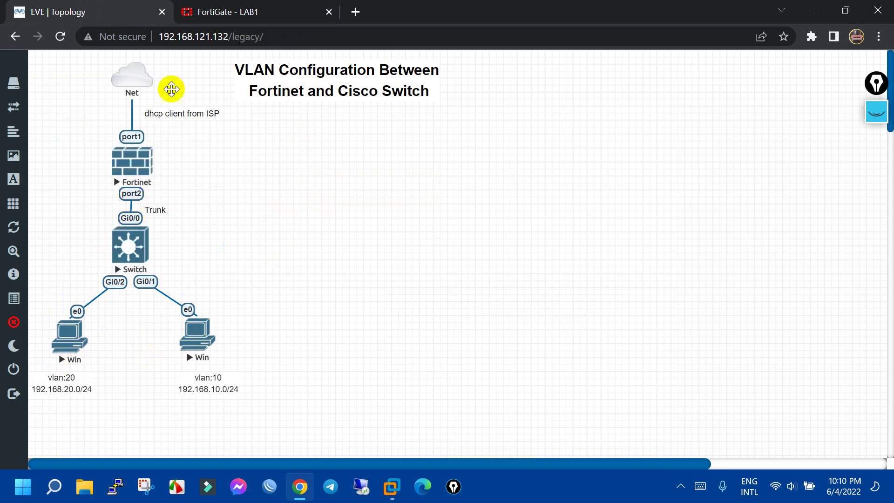
left_click(195, 8)
left_click(331, 203)
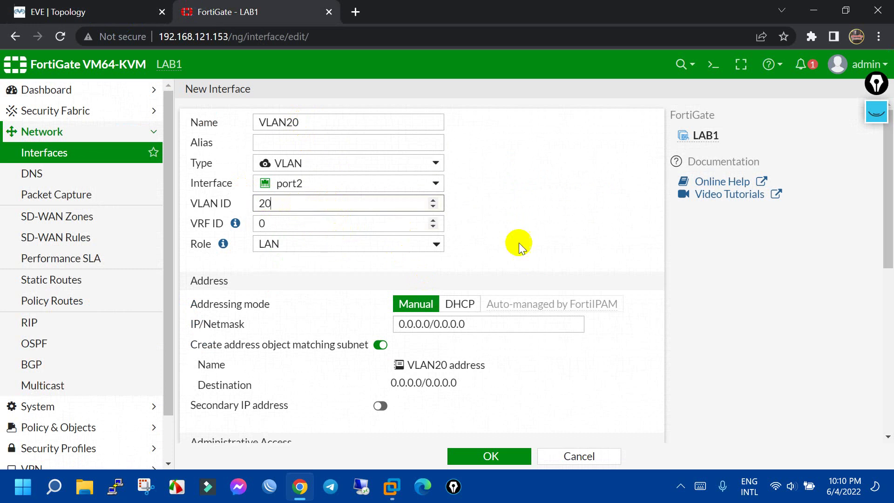
scroll(515, 241, "down", 5)
scroll(513, 234, "up", 3)
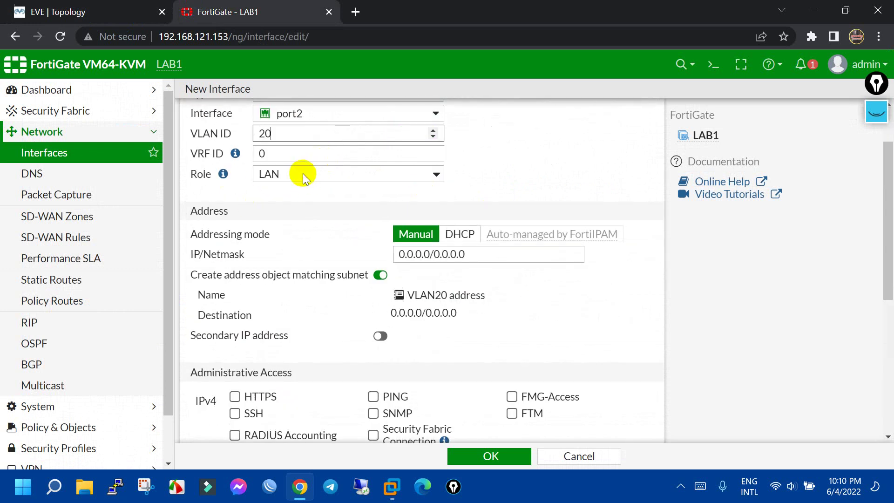
left_click(97, 12)
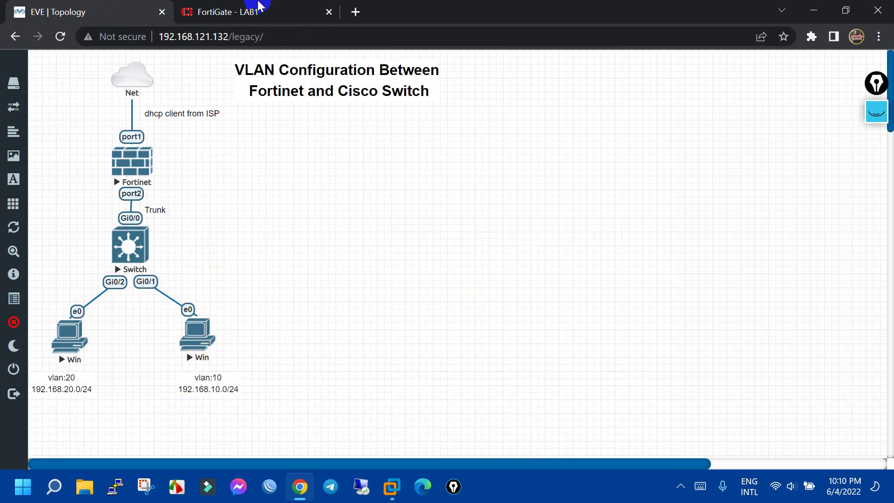
left_click(234, 10)
Enter 192.168.20.1/24 as the VLAN20 IP/Netmask
scroll(369, 197, "down", 2)
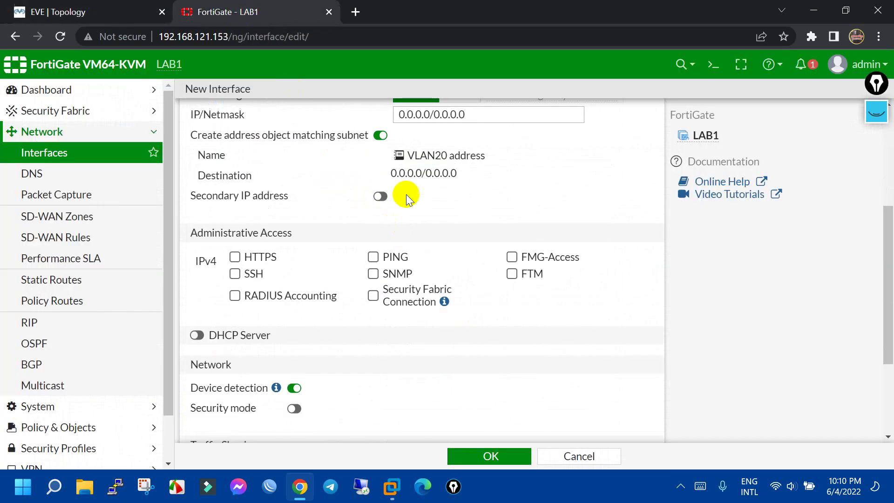
scroll(406, 194, "up", 1)
left_click_drag(471, 185, 293, 178)
type("1")
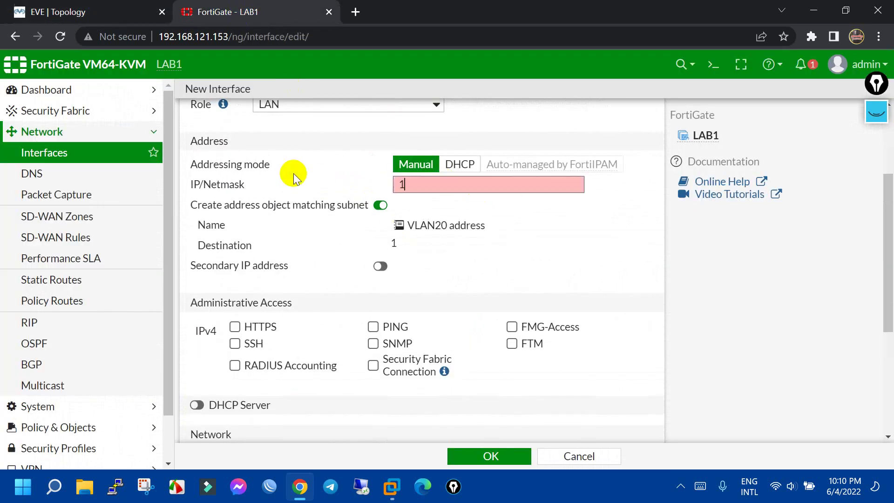
type("92.168.20.")
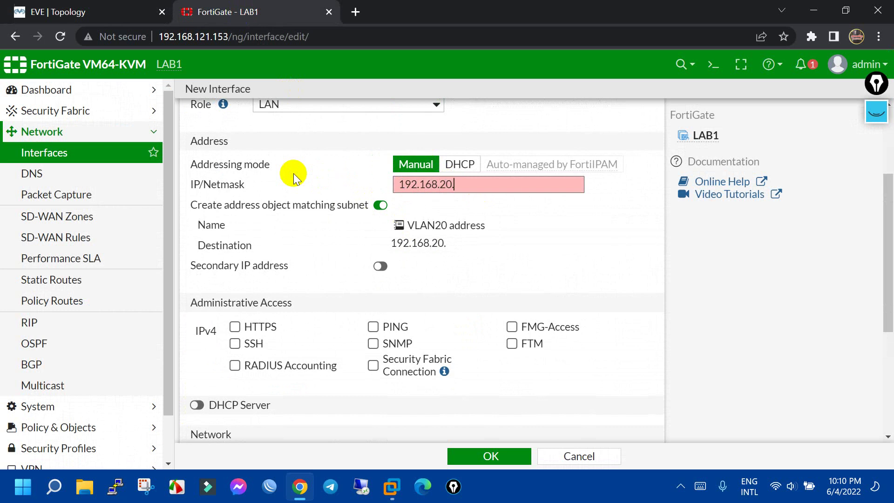
type("0.1")
left_click(16, 11)
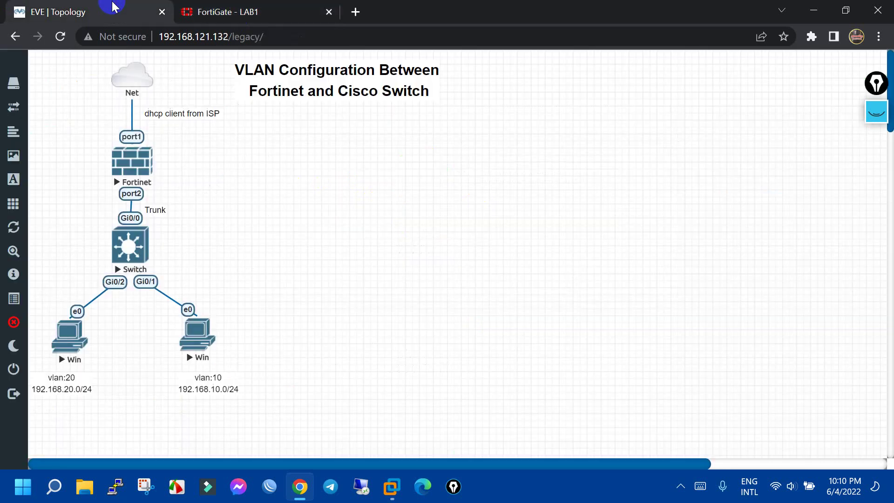
left_click(219, 7)
left_click(118, 13)
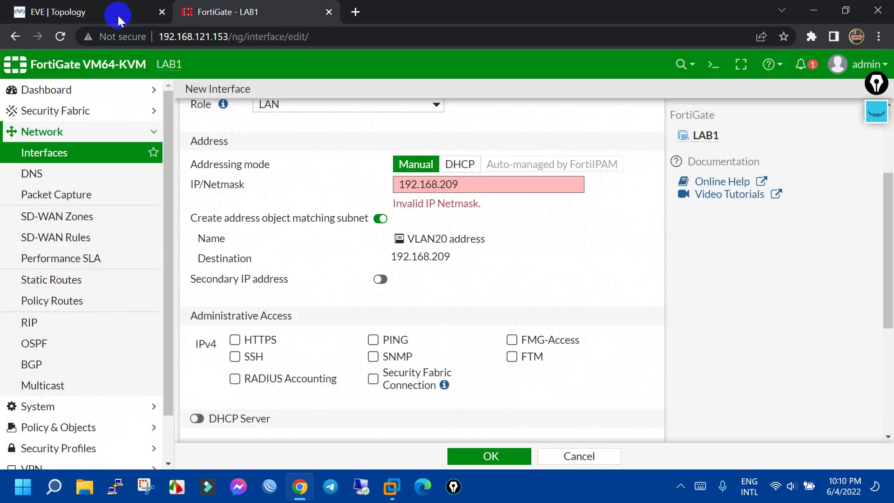
left_click(223, 5)
left_click(223, 5)
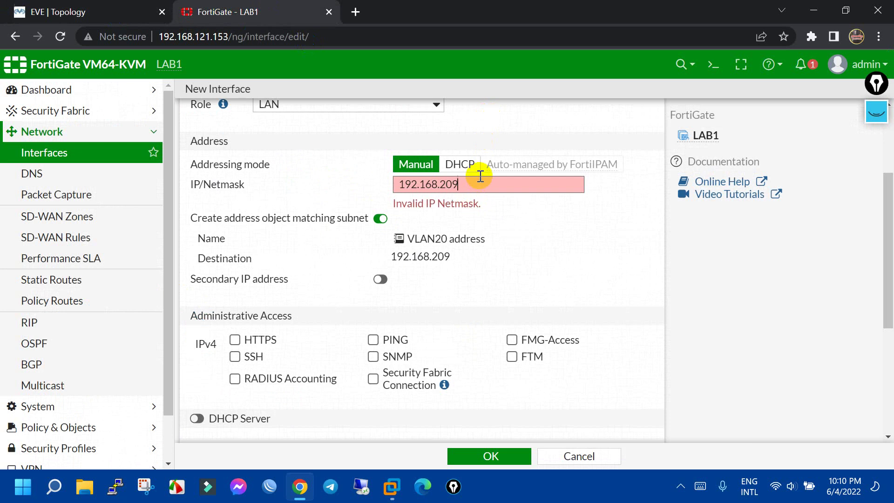
type(".1/24")
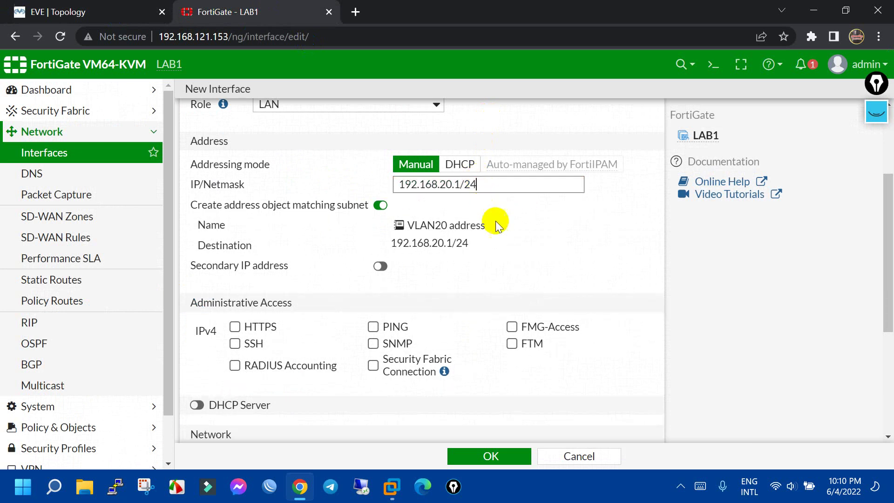
Allow HTTPS, PING and FMG-Access, enable the DHCP server, and save VLAN20
scroll(350, 274, "down", 2)
left_click(235, 256)
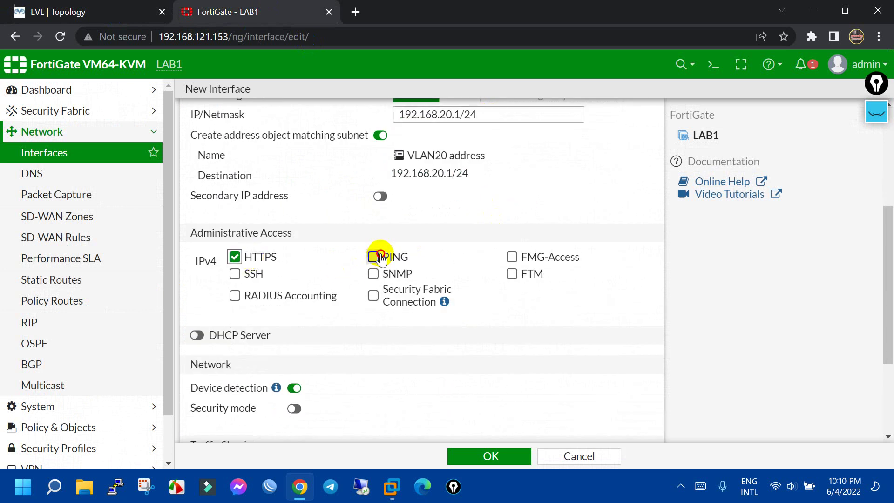
left_click(373, 256)
left_click(512, 257)
left_click(196, 335)
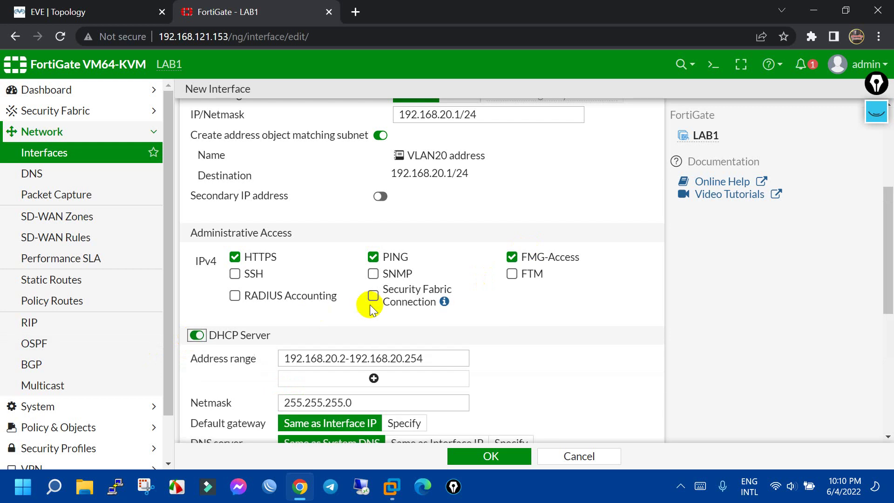
scroll(209, 264, "down", 2)
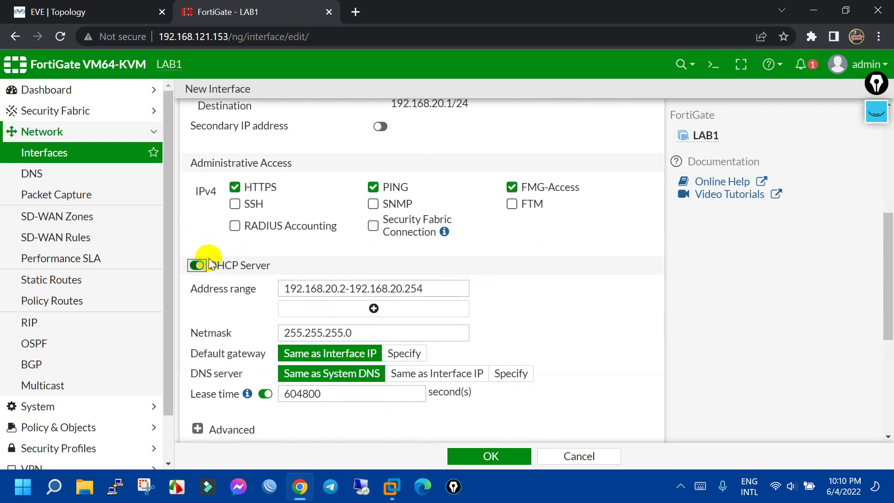
left_click(433, 288)
scroll(414, 392, "down", 3)
left_click(493, 455)
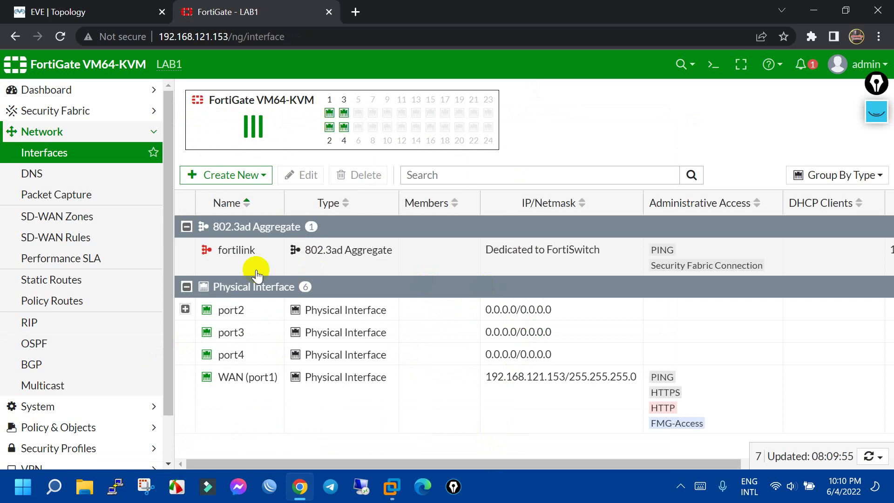
Expand port2 and select its VLAN20 and VLAN10 subinterfaces
left_click(186, 309)
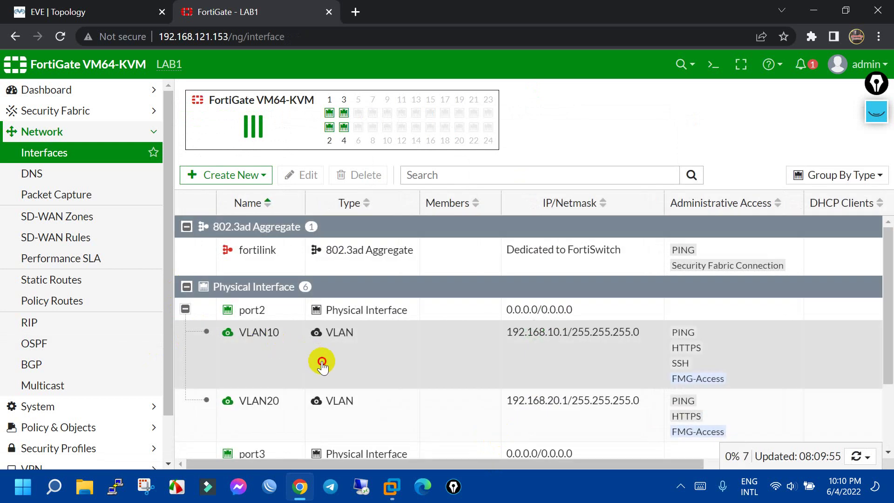
left_click(326, 400)
left_click(506, 343)
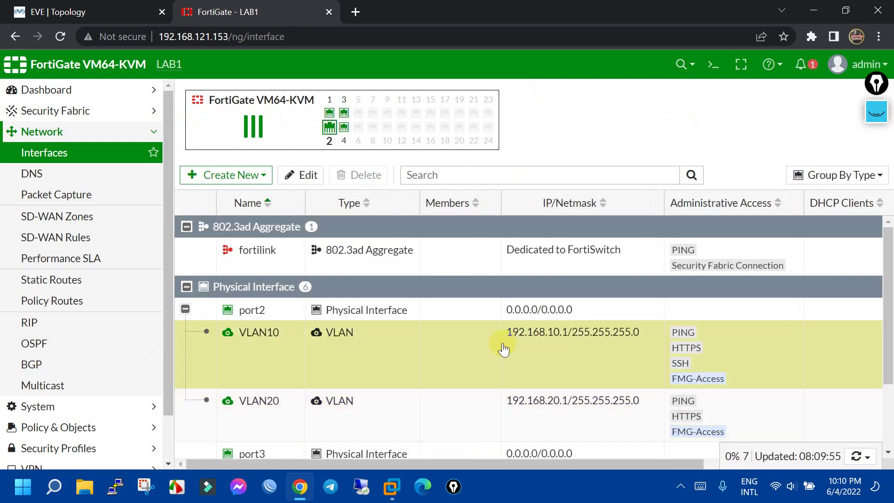
left_click(61, 12)
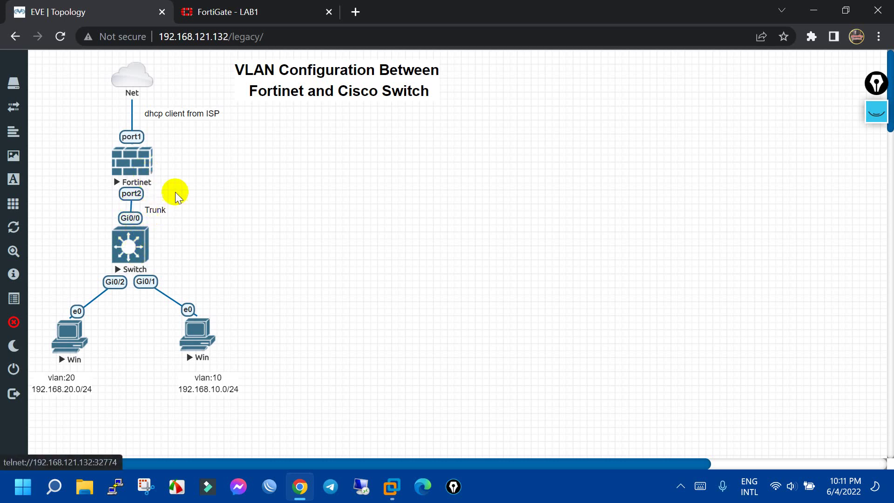
Alternate between the VLAN10 and VLAN20 rows in the interface list to compare them
key("ctrl+Tab")
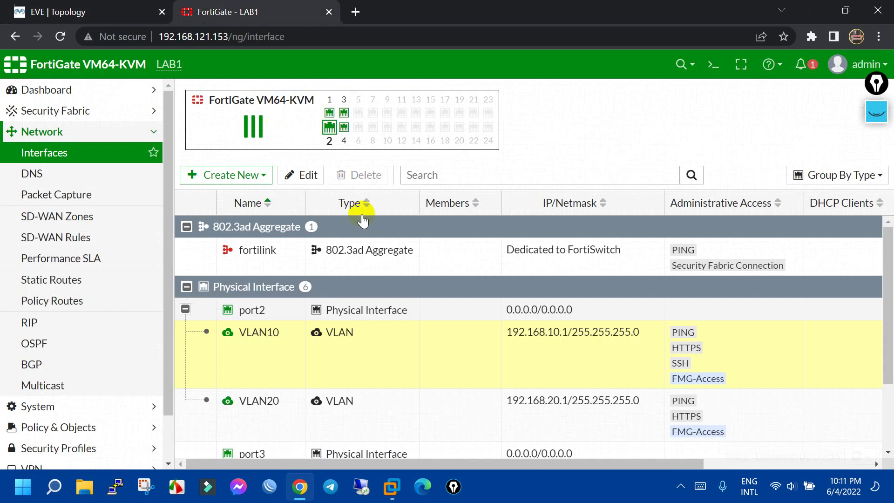
scroll(430, 326, "down", 2)
left_click(433, 324)
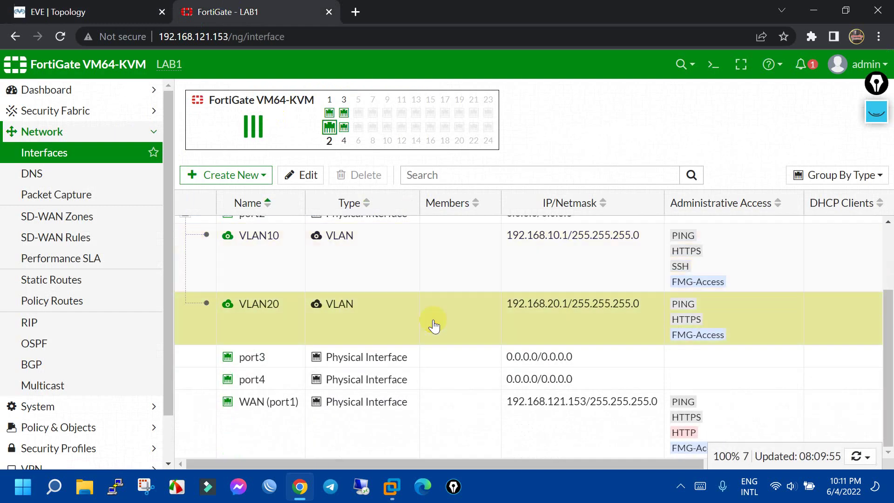
left_click(465, 280)
left_click(429, 305)
left_click(393, 275)
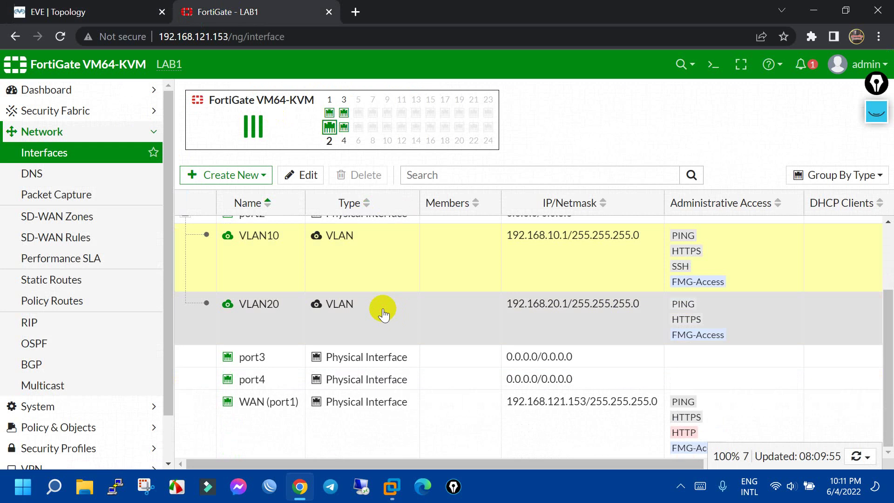
left_click(381, 305)
left_click(375, 271)
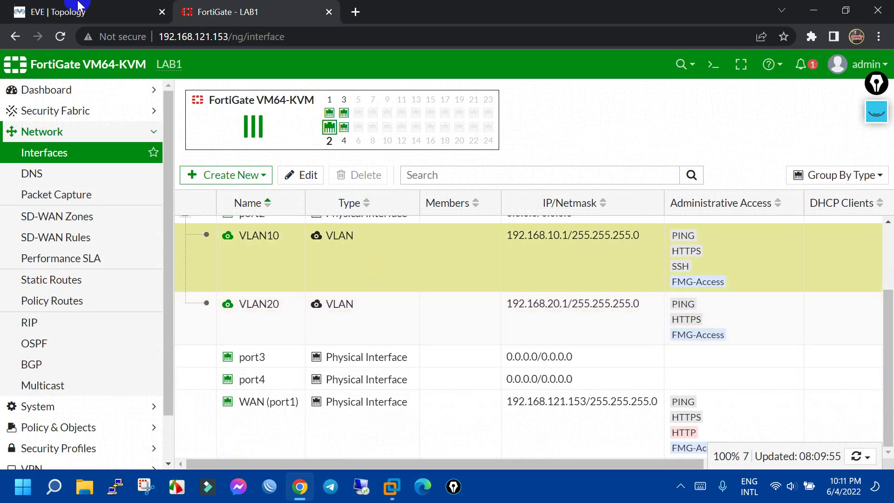
left_click(83, 14)
Open the Switch node's telnet console in PuTTY and wake it to a prompt
left_click(117, 252)
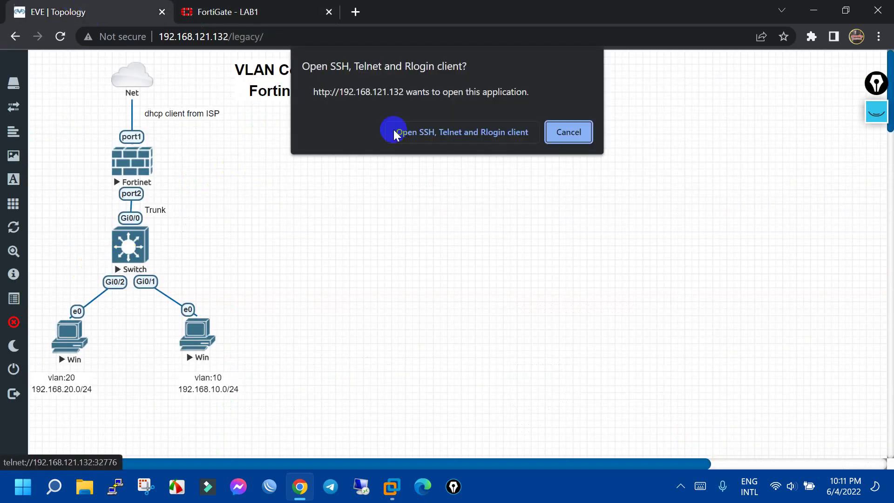
left_click(425, 136)
left_click_drag(269, 55, 494, 112)
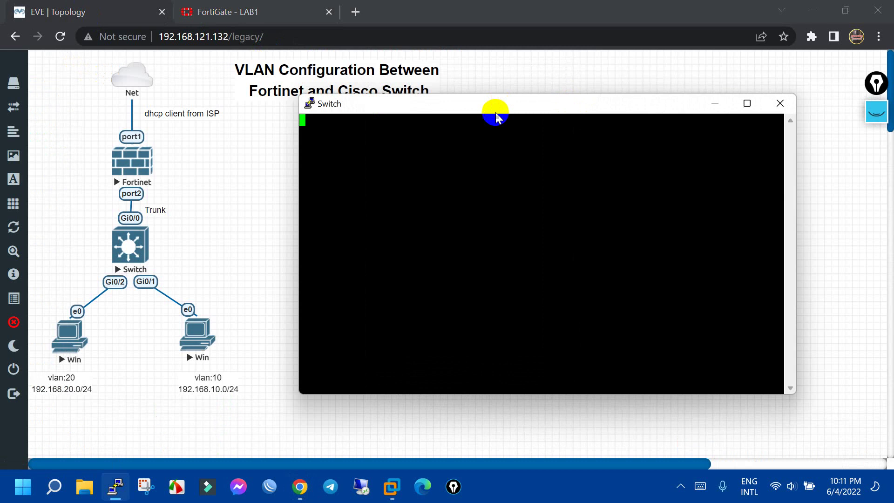
left_click(479, 170)
key("Return")
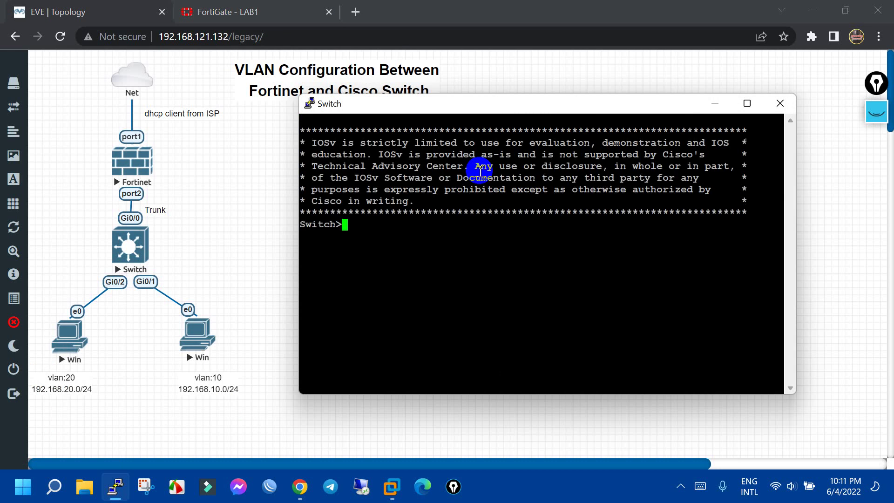
Run enable and configure terminal to reach the Switch(config)# prompt
type("en")
key("Return")
type("c")
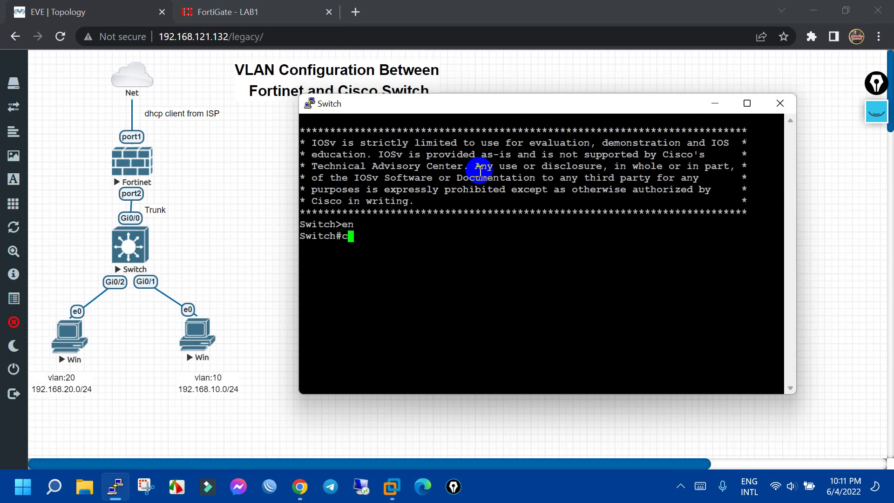
type("ofn")
key("Tab")
key("BackSpace")
key("BackSpace")
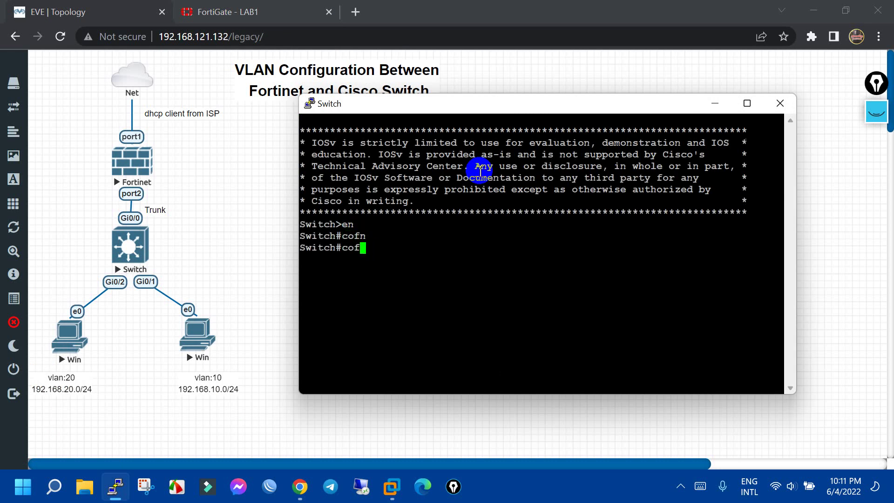
type("nf")
key("Tab")
type("t")
key("Tab")
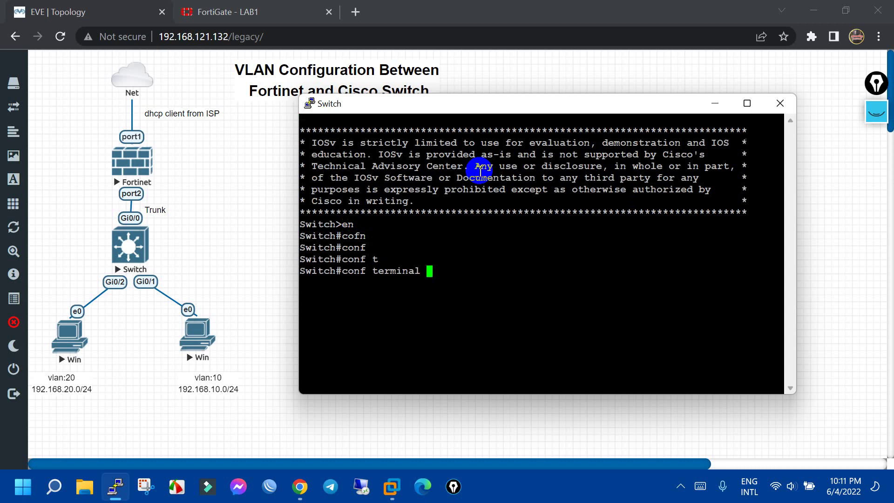
key("Return")
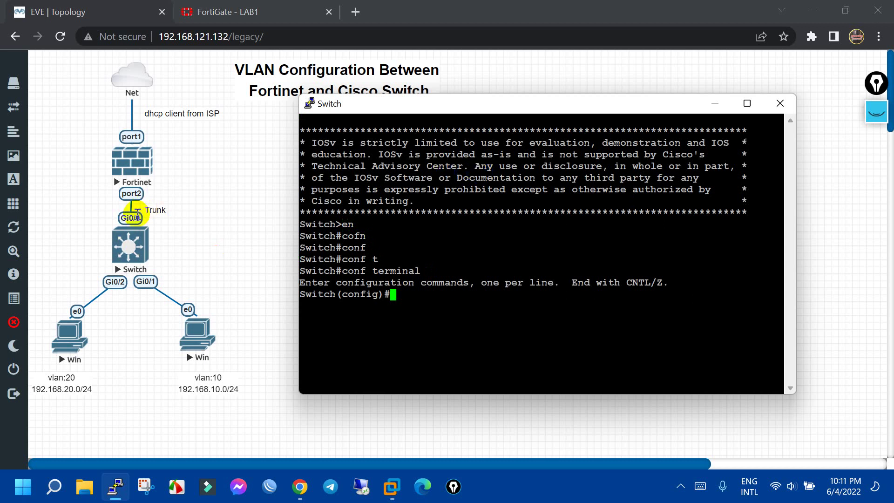
Create VLAN 10 on the switch and name it HR
left_click(550, 330)
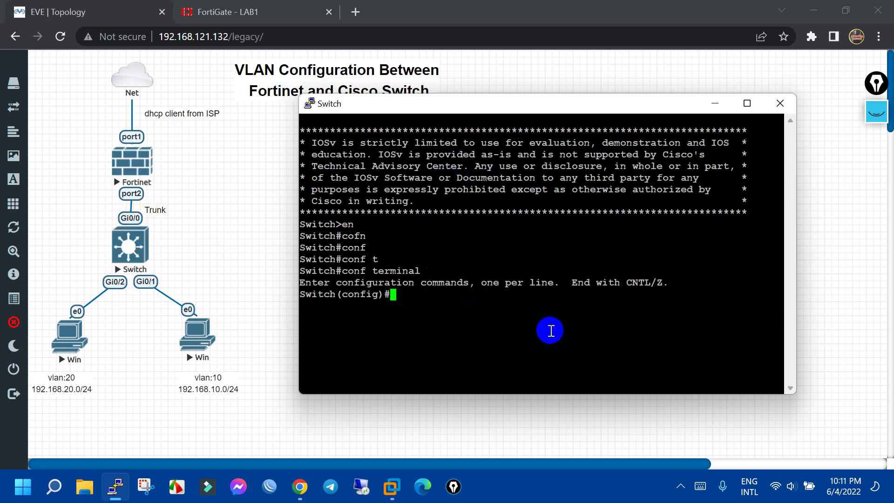
type("vl")
key("Tab")
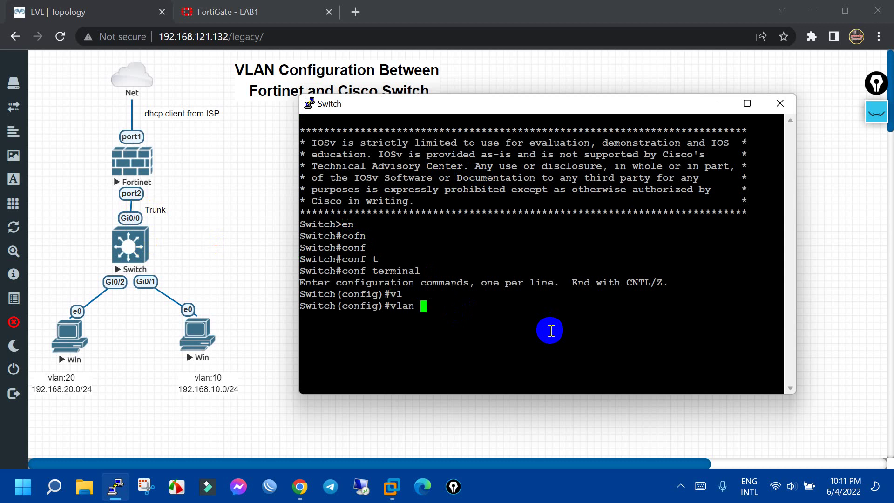
type("10")
key("Return")
type("nam")
key("Tab")
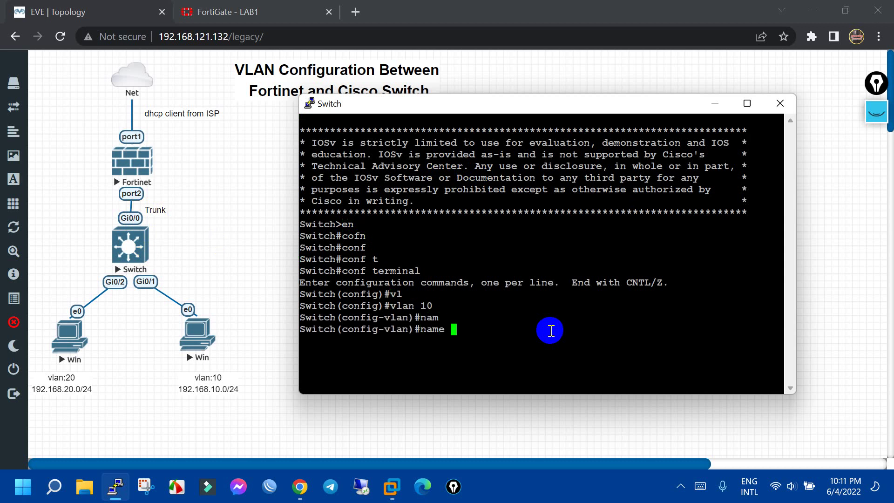
type("HR")
key("Return")
type("e")
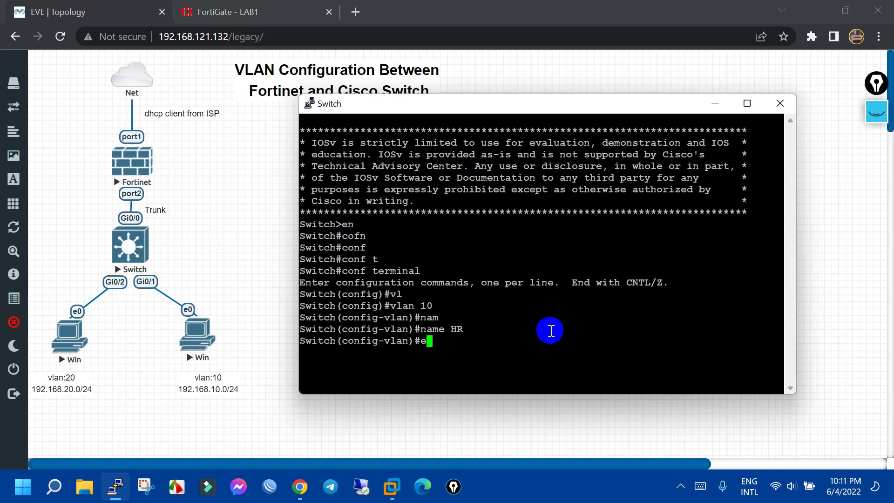
type("xi")
key("Return")
Create VLAN 20 on the switch and name it IT
type("vla")
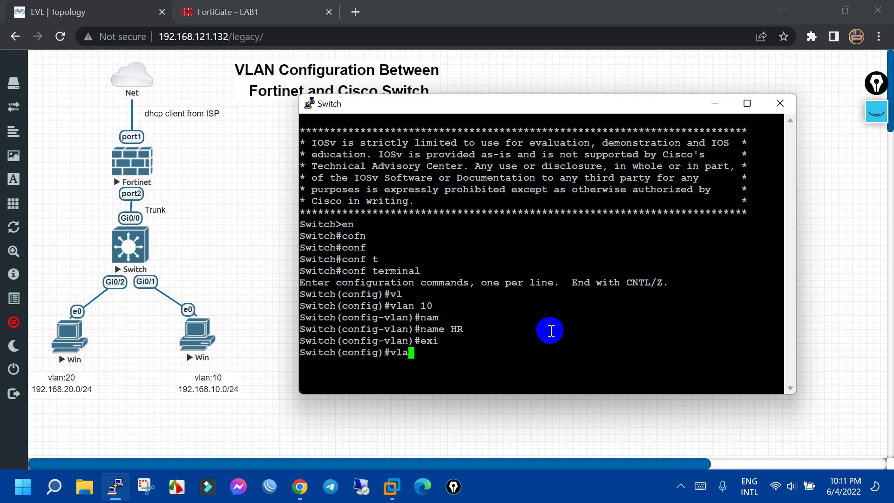
key("Tab")
type("20")
key("Return")
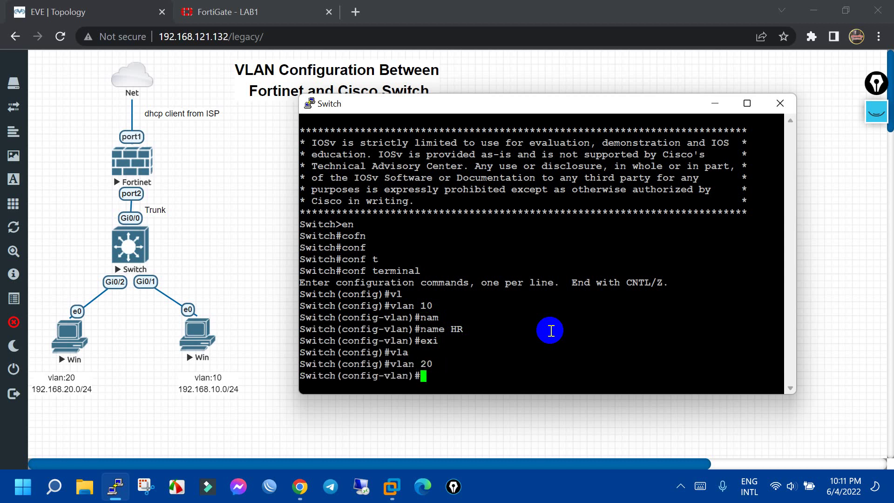
type("name IT")
key("Return")
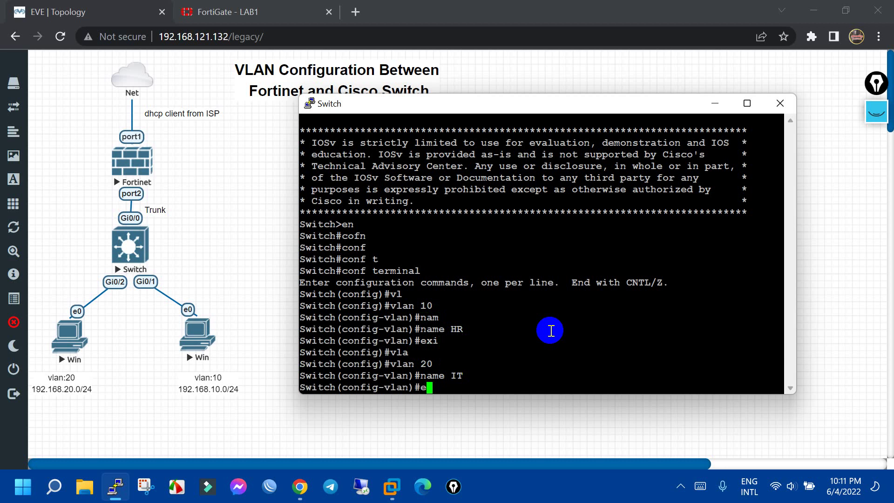
type("exi")
key("Return")
key("Return")
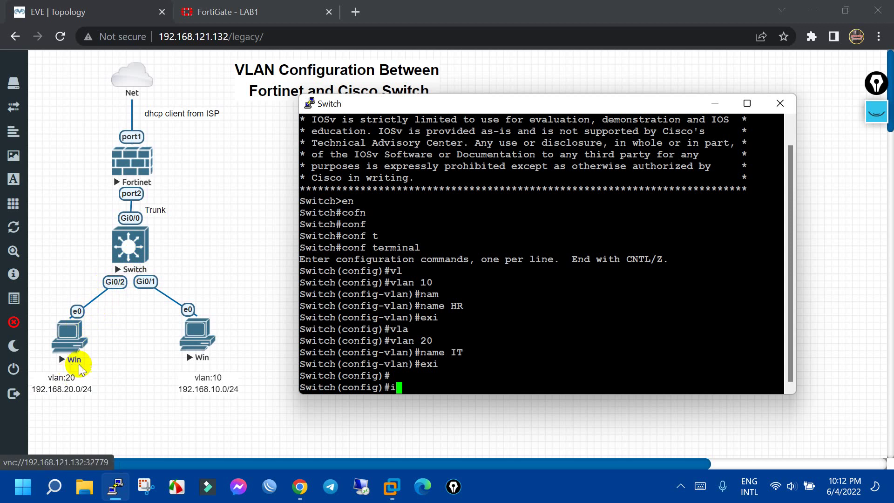
left_click(482, 349)
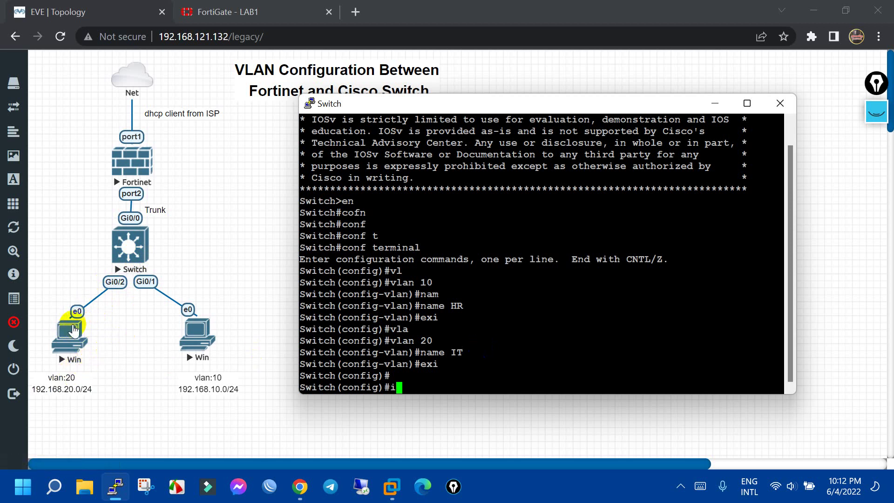
left_click(490, 371)
Enter GigabitEthernet 0/2 and set it to switchport mode access
type("i")
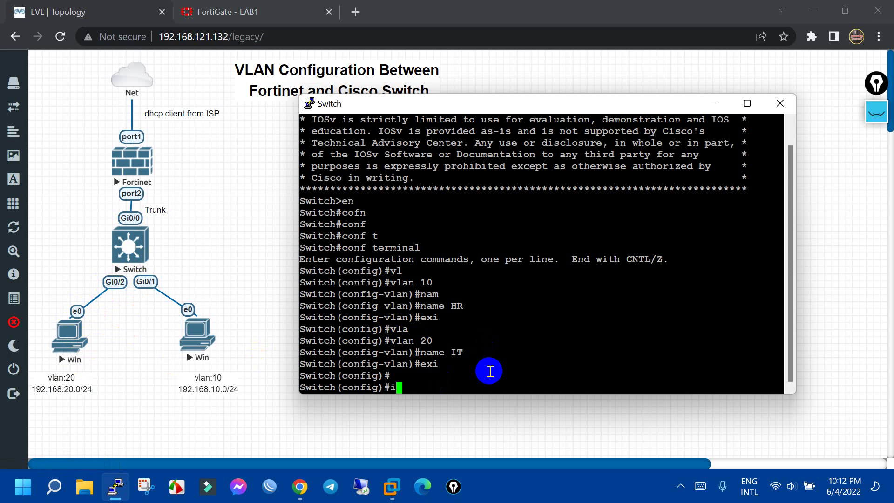
type("nt fas")
key("BackSpace")
type("g")
type("i")
key("Tab")
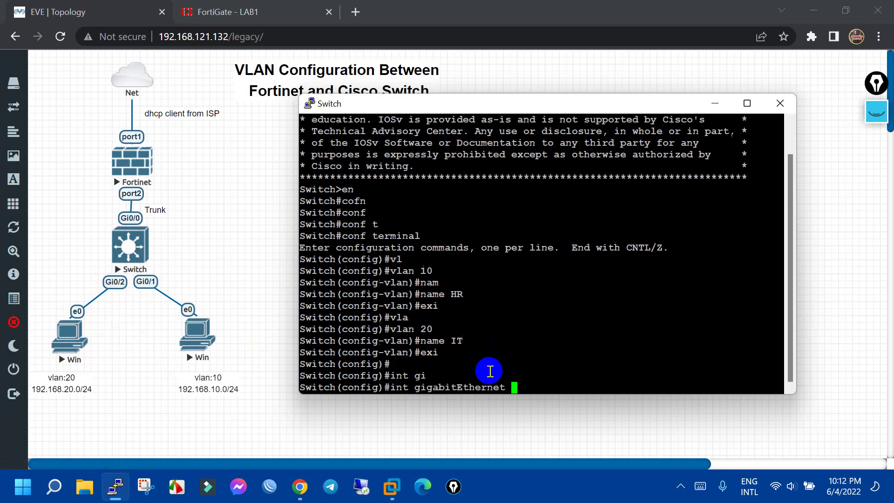
type("0/2")
key("Return")
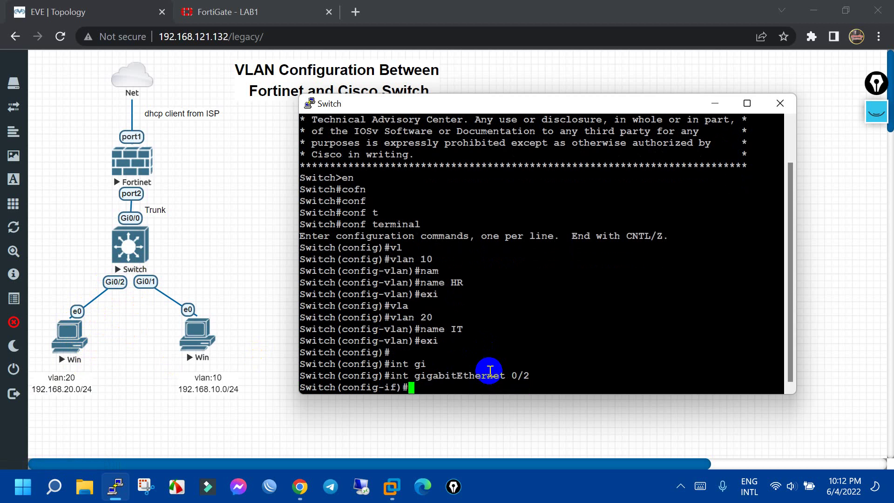
type("swi")
key("Tab")
type("mo")
key("Tab")
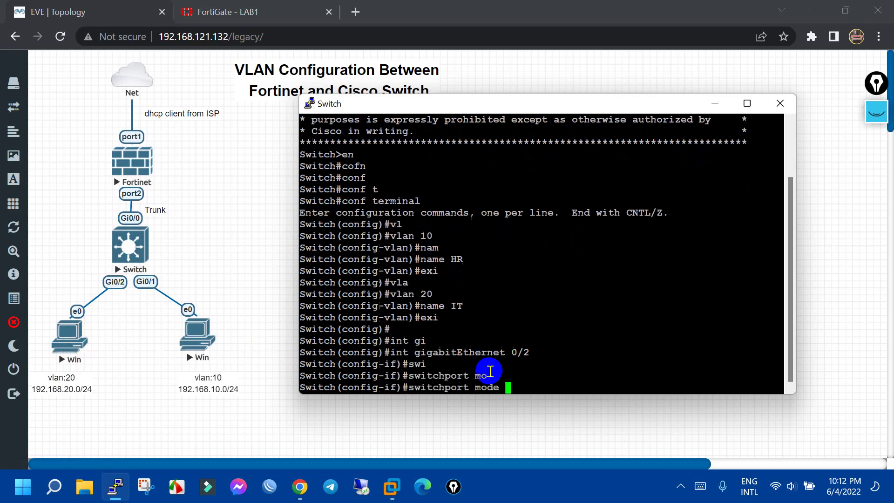
type("ac")
key("Tab")
key("Return")
Assign Gi0/2 to access VLAN 20 and enable it with no shutdown
type("swi")
key("Tab")
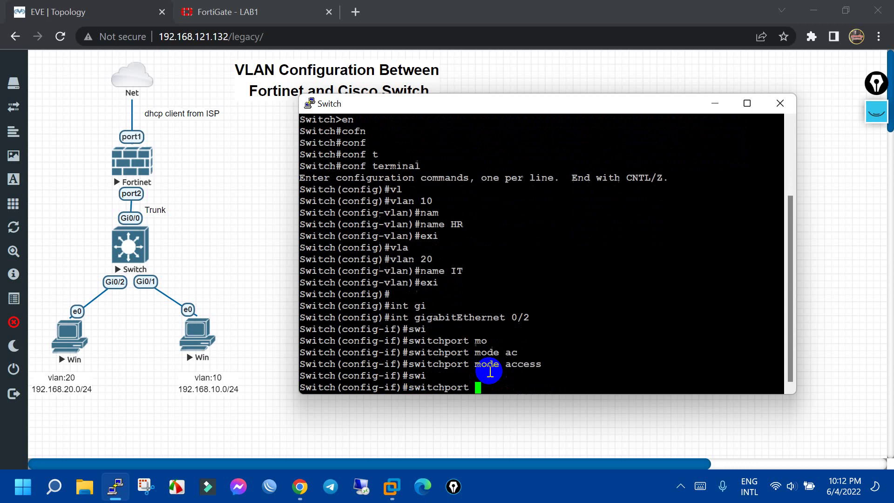
type("ac")
key("Tab")
type("vl")
key("Tab")
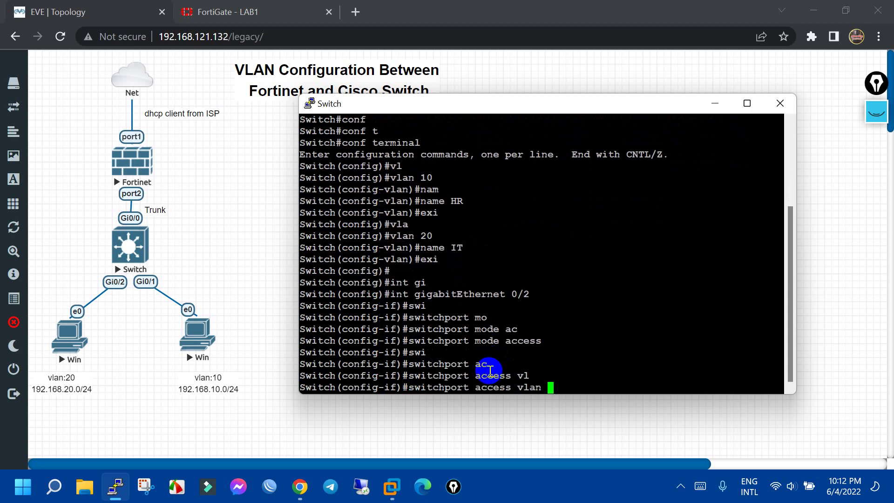
type("20")
key("Return")
type("no sh")
key("Return")
Leave Gi0/2 and set GigabitEthernet 0/1 to switchport mode access
type("e")
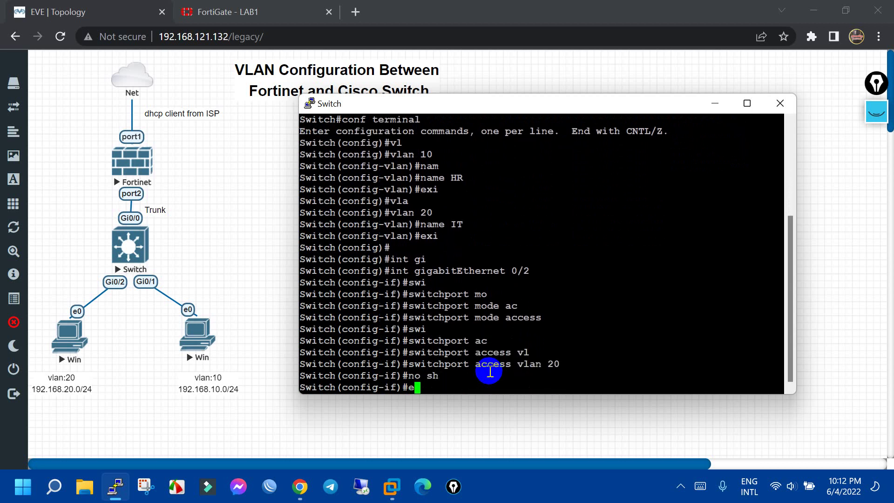
type("xit")
key("Return")
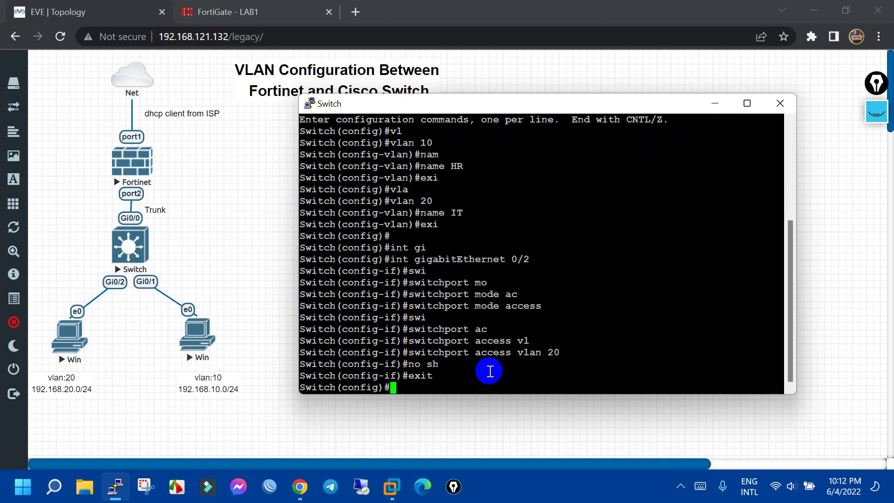
type("int gi0/1")
key("Return")
type("swi")
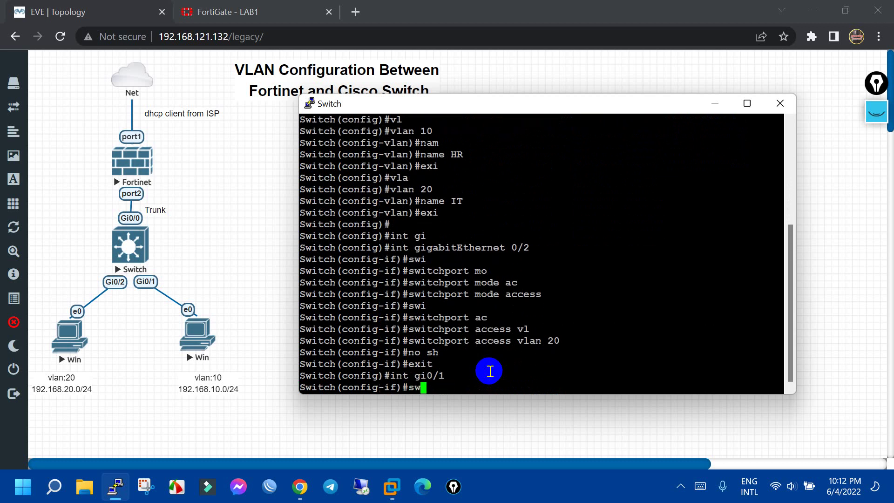
key("Tab")
type("mo")
key("Tab")
type("ac")
key("Tab")
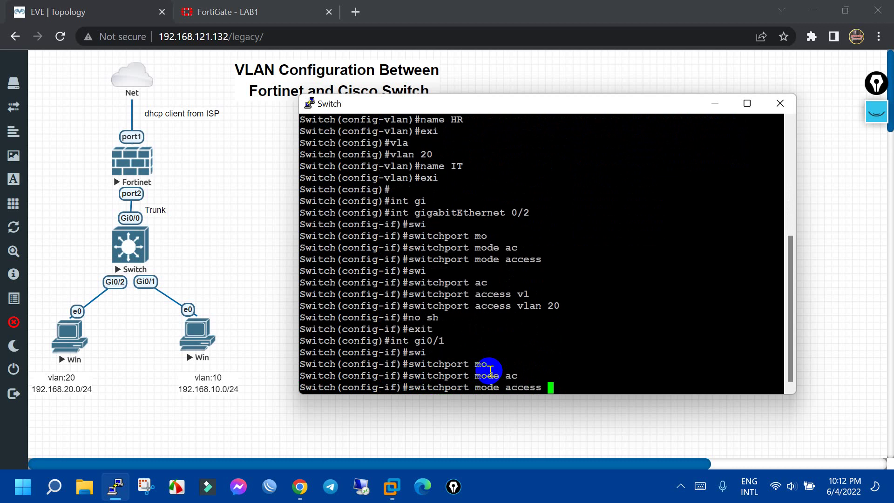
key("Return")
Assign Gi0/1 to access VLAN 10, confirm its PC in the topology, and exit
type("swi")
key("Tab")
type("ac")
key("Tab")
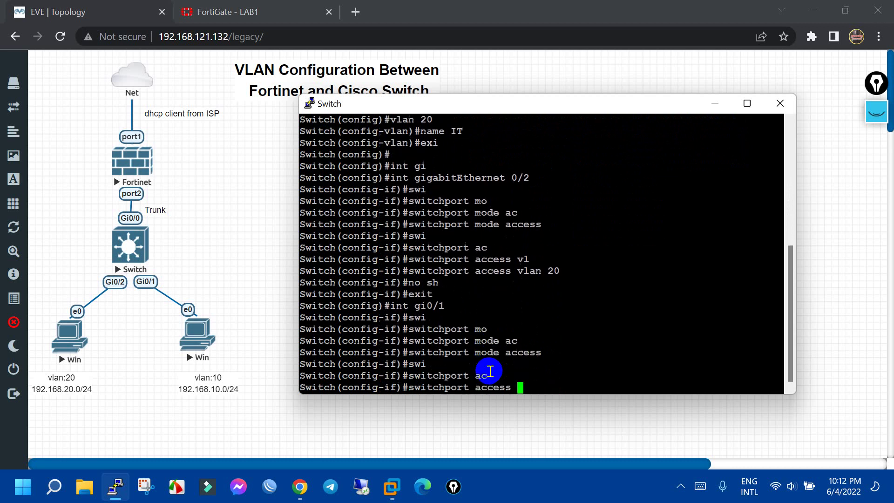
type("vl")
key("Tab")
type("10")
key("Return")
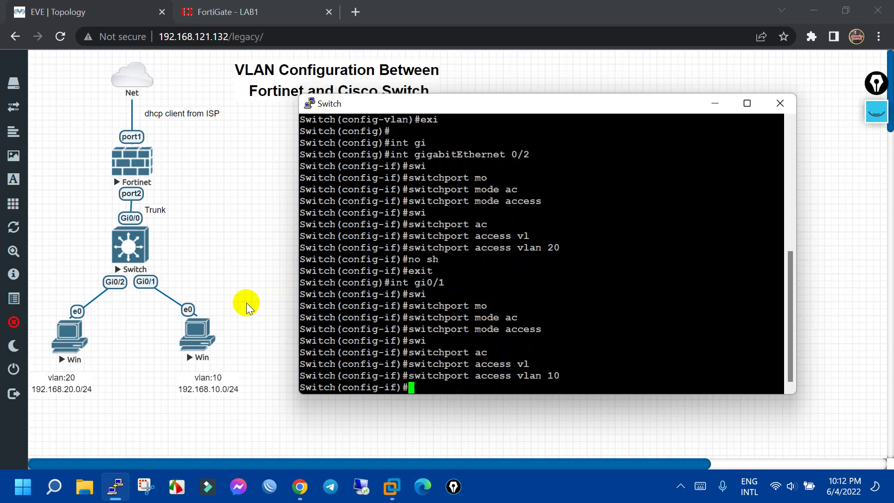
left_click(151, 283)
left_click(202, 380)
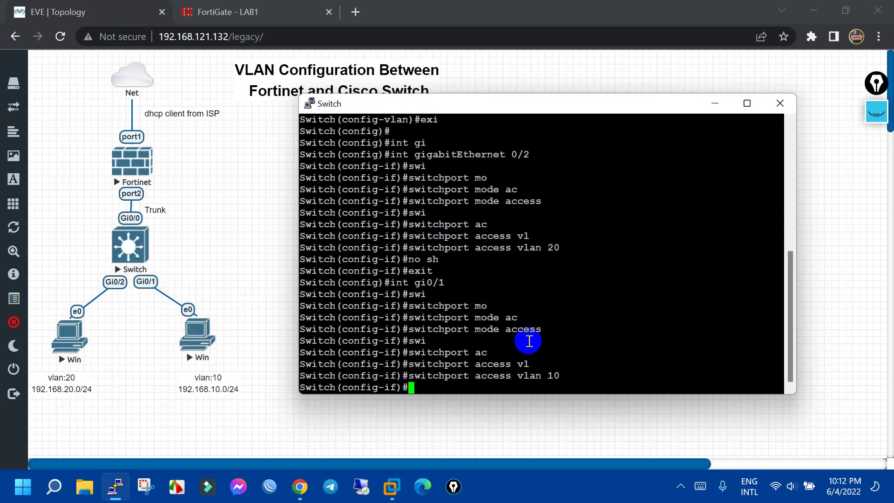
type("exi")
key("Return")
left_click(89, 262)
left_click(176, 210)
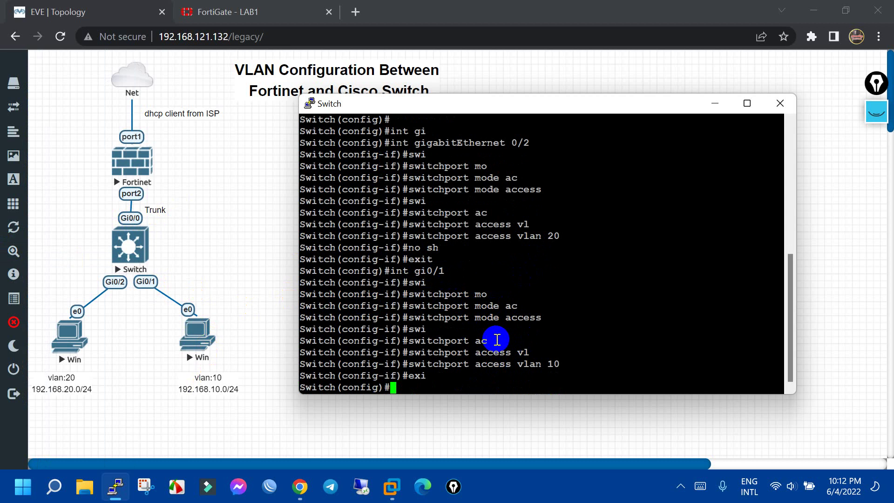
Enter GigabitEthernet 0/0 and set trunk encapsulation to dot1q
type("in")
key("Tab")
type("gi")
key("Tab")
type("0")
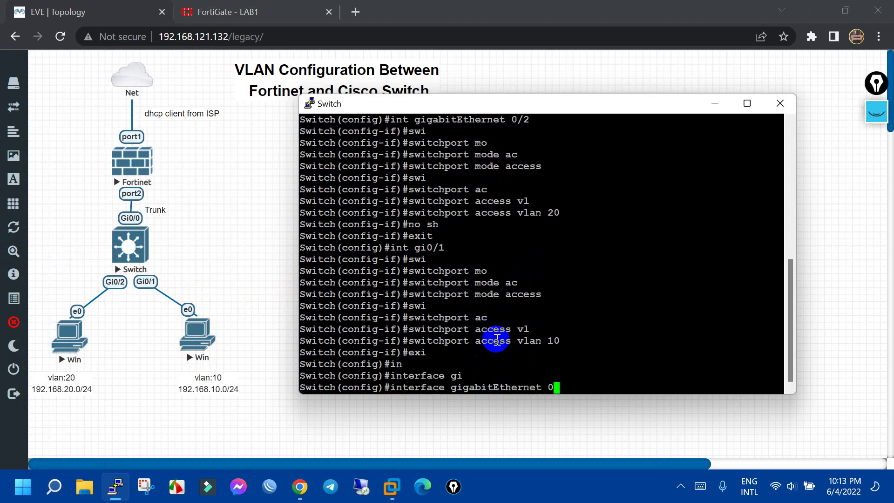
type("/0")
key("Return")
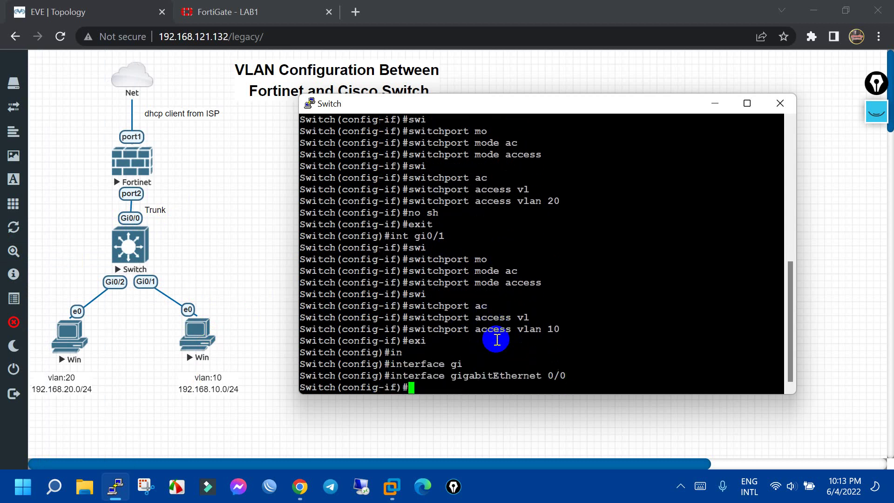
type("n")
key("BackSpace")
type("swi")
key("Tab")
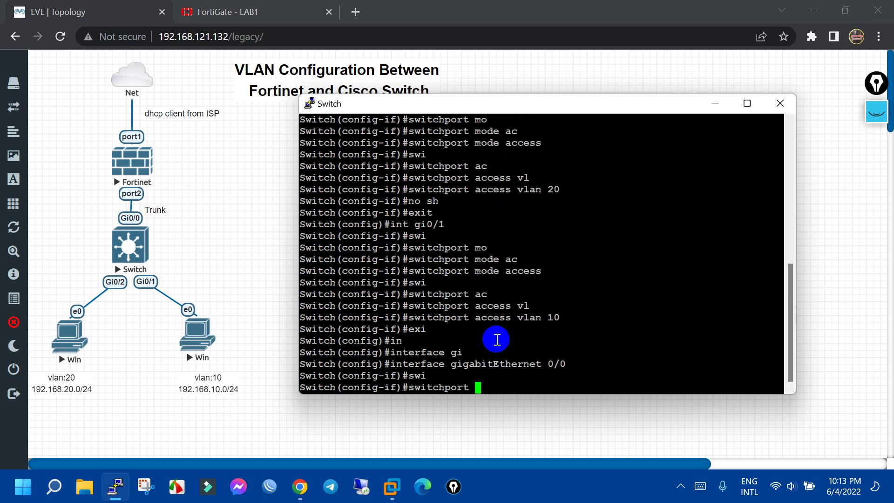
type("mo")
key("Tab")
key("BackSpace")
key("BackSpace")
key("BackSpace")
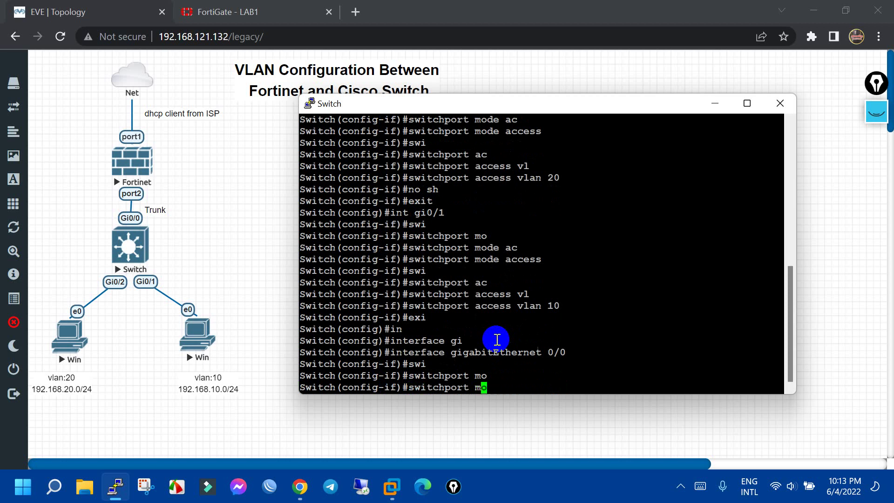
key("BackSpace")
type("tru")
key("Tab")
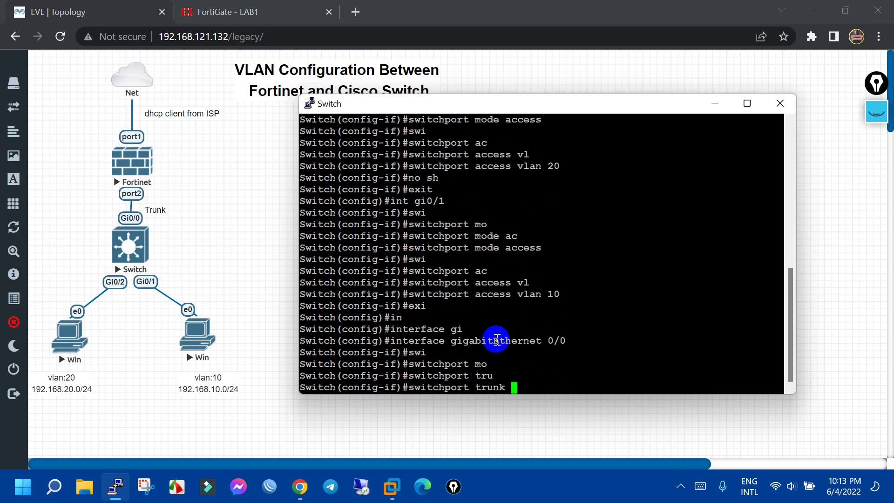
type("enc")
key("Tab")
type("do")
key("Tab")
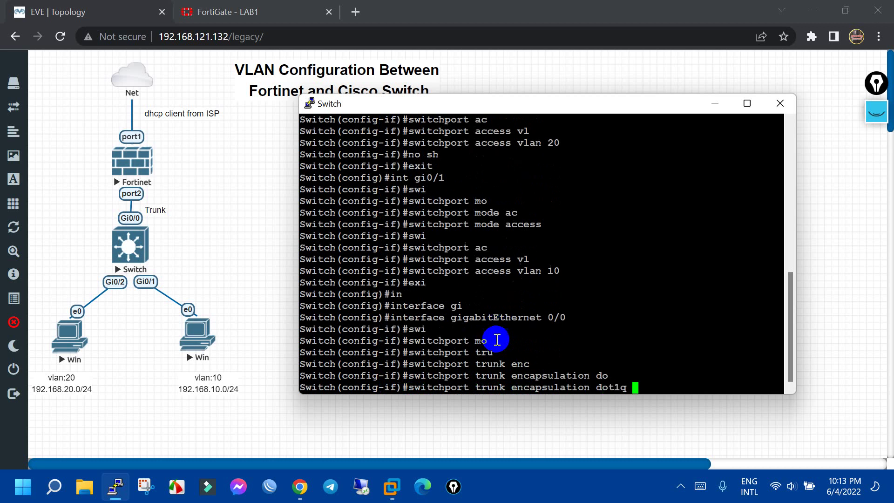
key("Return")
Set Gi0/0 to switchport mode trunk and enable it with no shutdown
type("swi")
key("Tab")
type("mo")
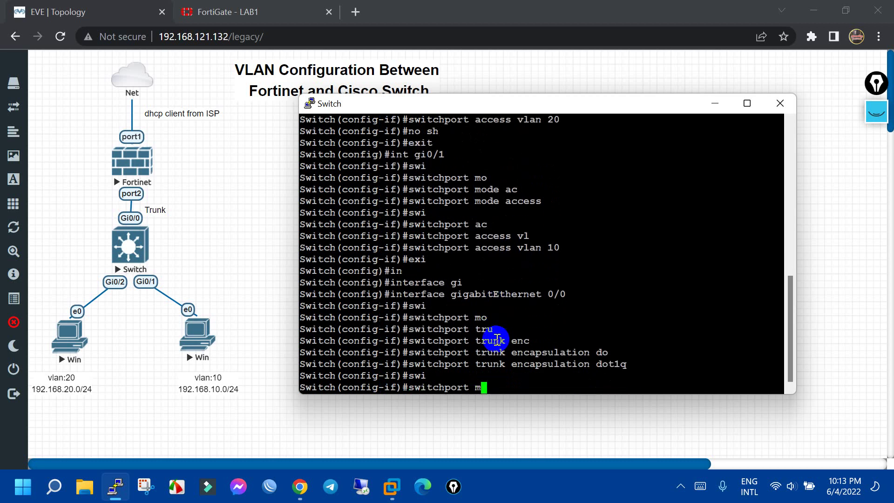
key("Tab")
type("tru")
key("Tab")
key("Return")
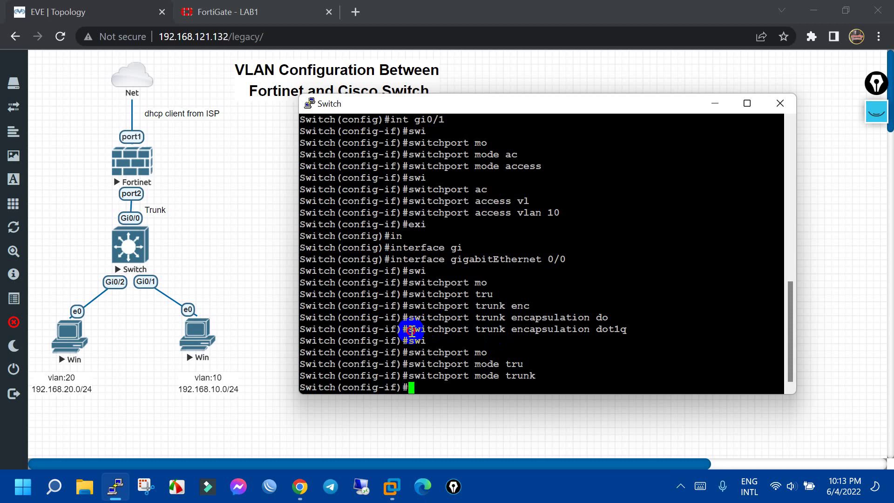
left_click_drag(412, 332, 469, 317)
left_click(475, 318)
type("no ")
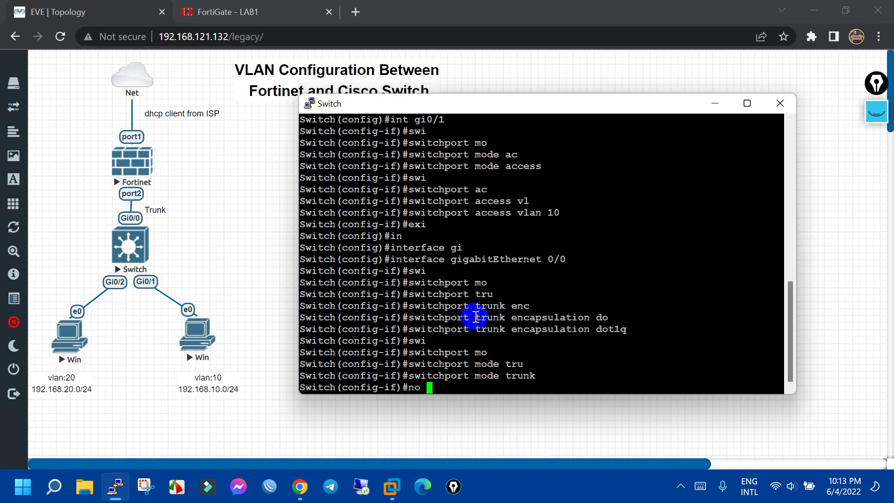
type("sh")
key("Return")
type("ex")
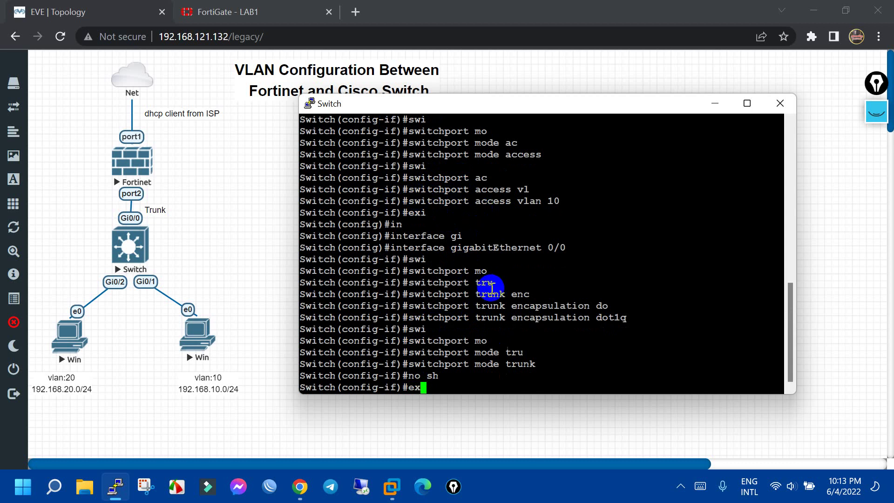
Return to GigabitEthernet 0/1 and enable it with no shutdown
key("BackSpace")
key("BackSpace")
type("i")
key("Return")
key("Return")
type("ig)#i")
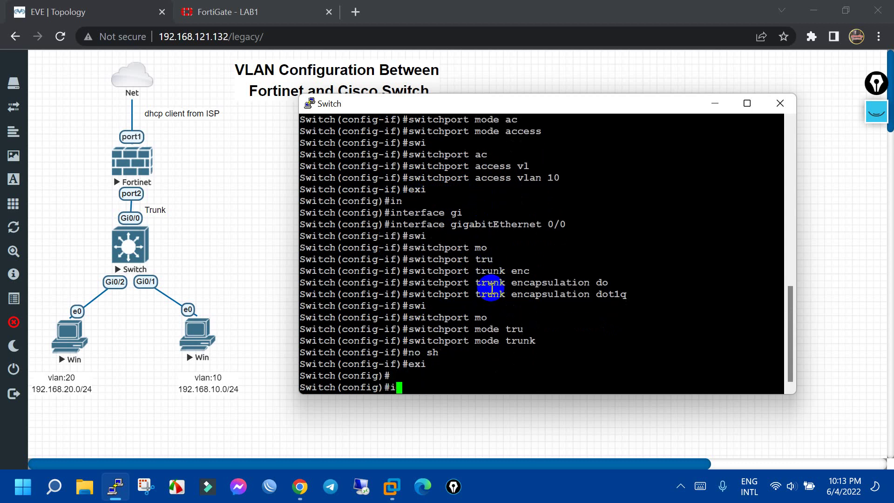
key("Return")
type("in")
key("Tab")
type("gi")
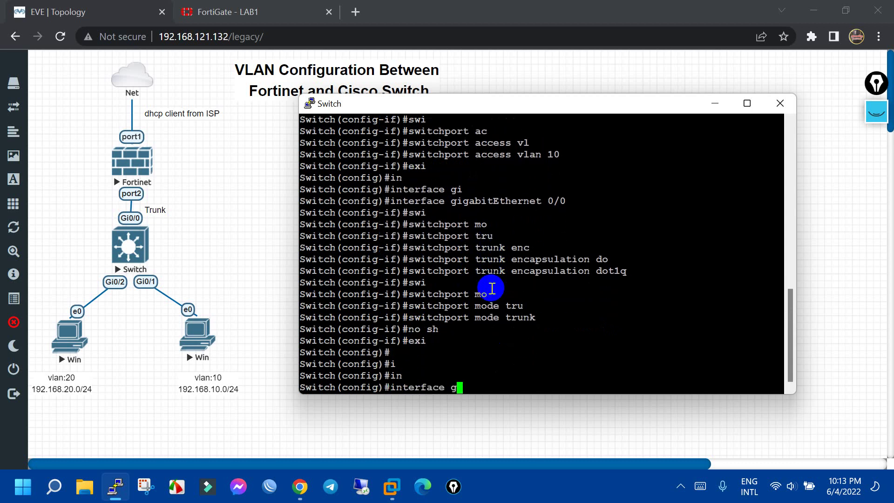
key("Tab")
type("0/1")
key("Return")
type("no sh")
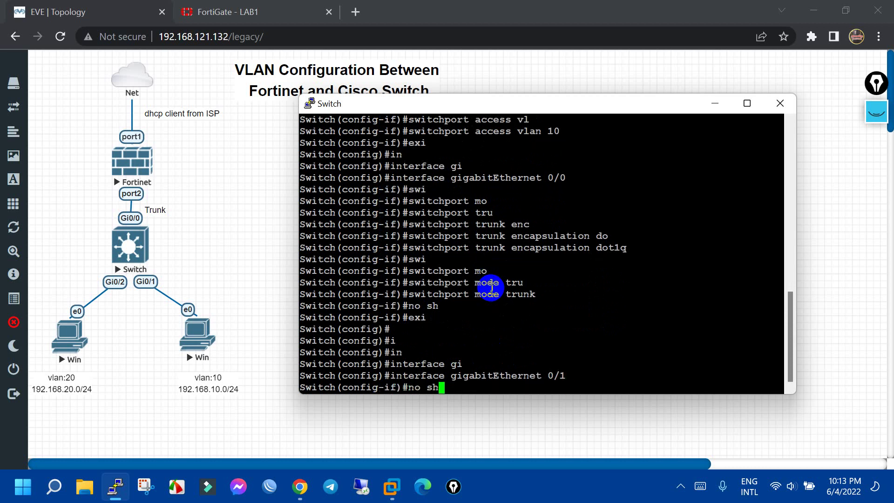
key("Return")
Exit to privileged mode, save the configuration with wr, and close the PuTTY console
type("tch(config-if)#exi")
key("Return")
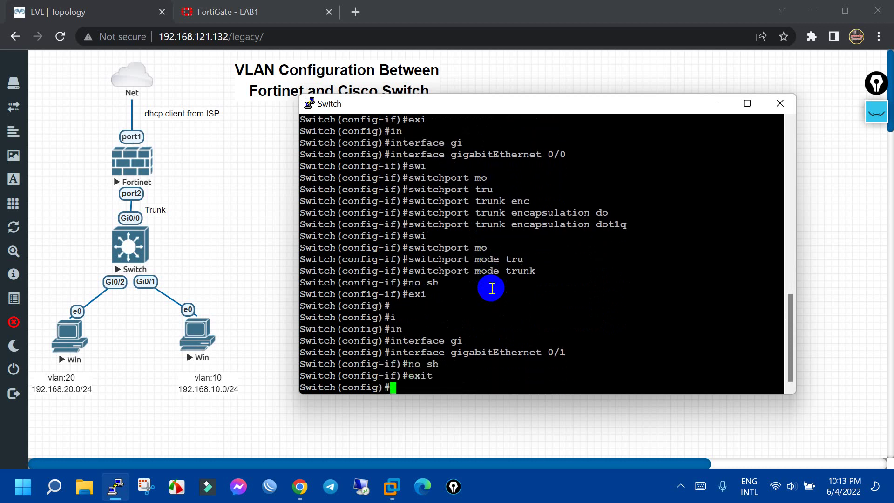
key("Return")
type("exi")
key("Return")
key("Return")
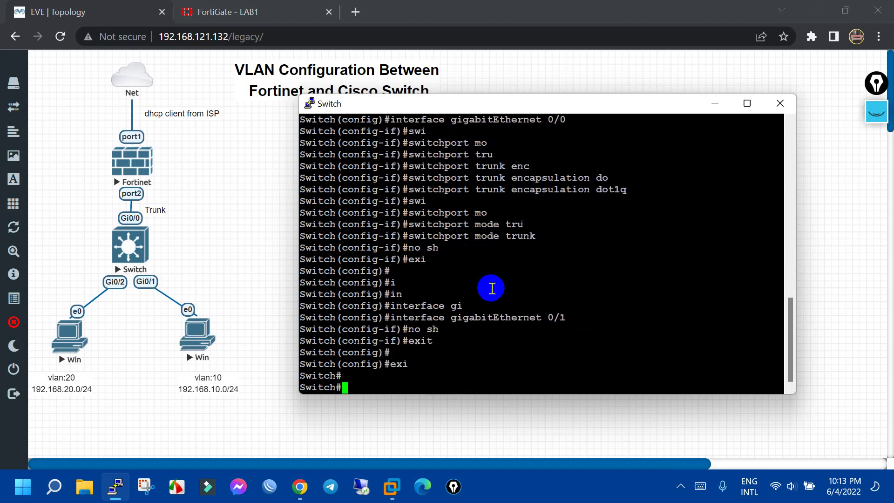
key("Return")
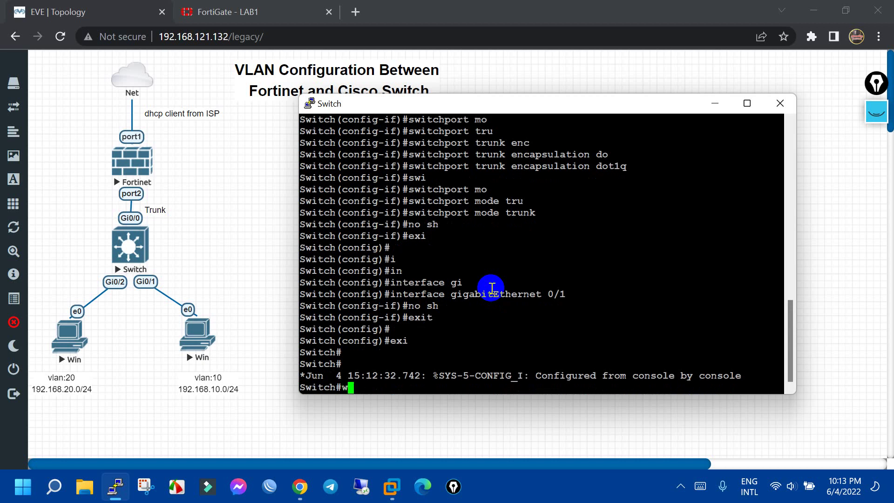
type("wr")
key("Return")
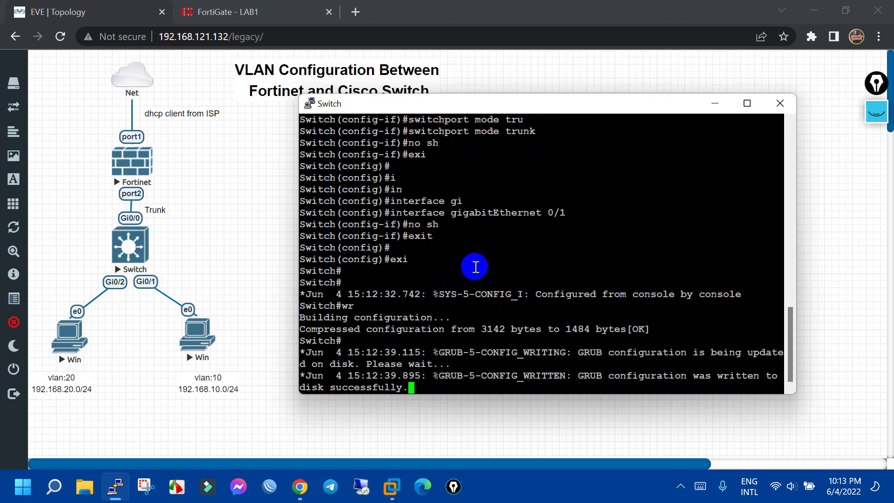
left_click(776, 104)
left_click(466, 296)
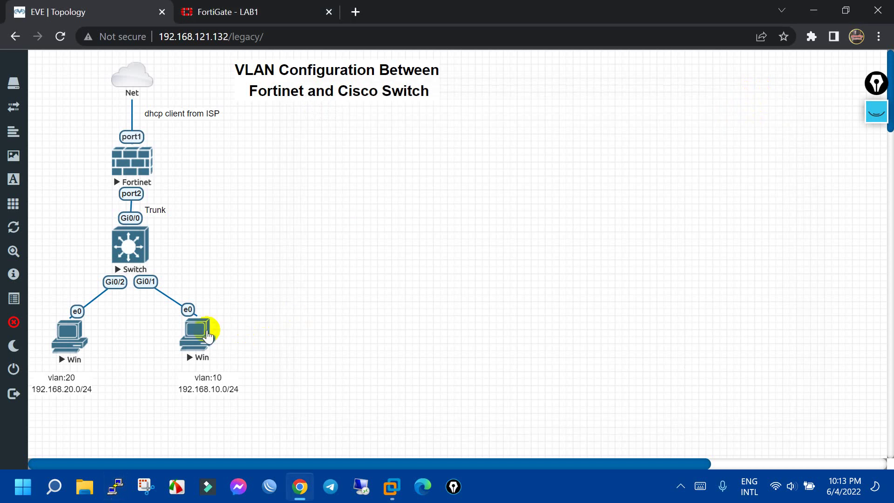
left_click(207, 336)
left_click(466, 144)
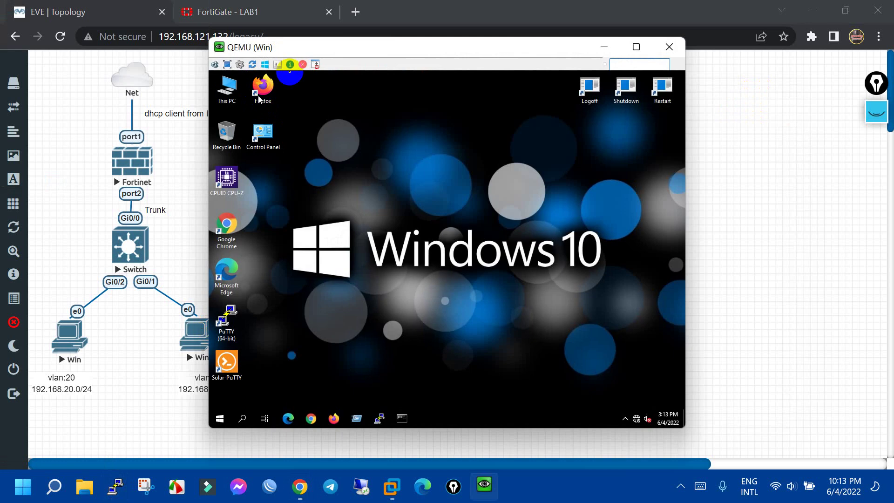
left_click_drag(309, 46, 425, 29)
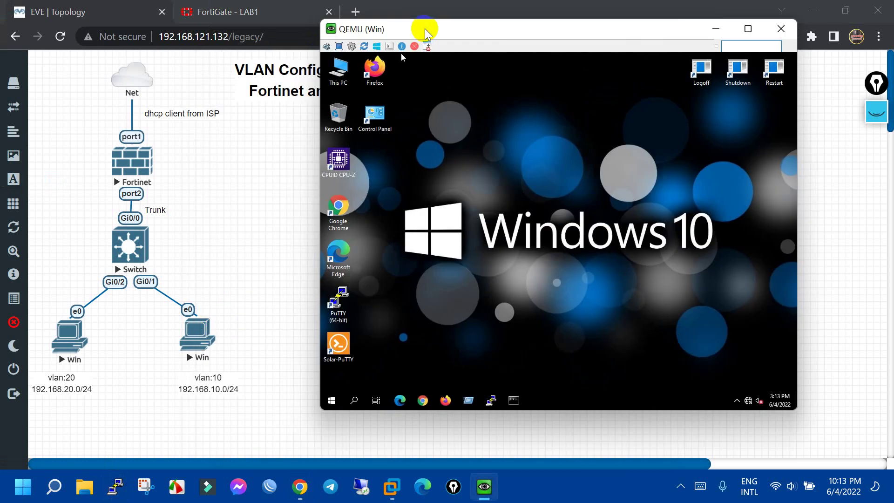
left_click(524, 398)
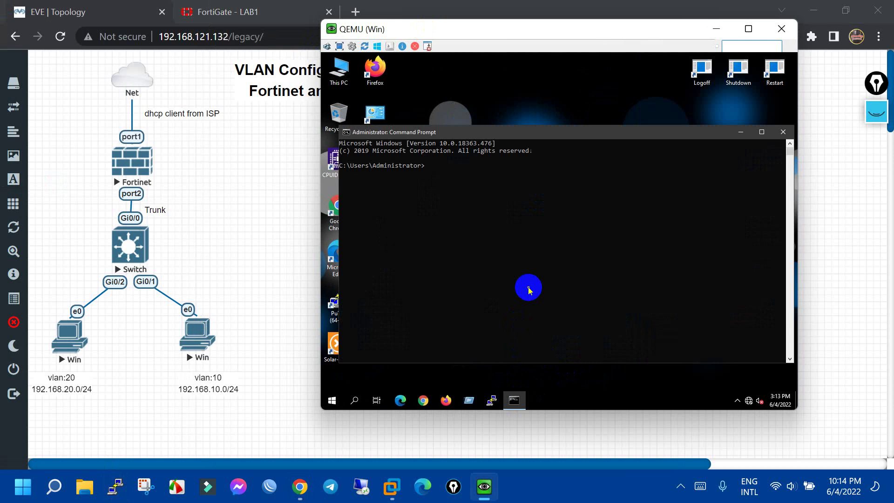
type("ipconfig")
key("Return")
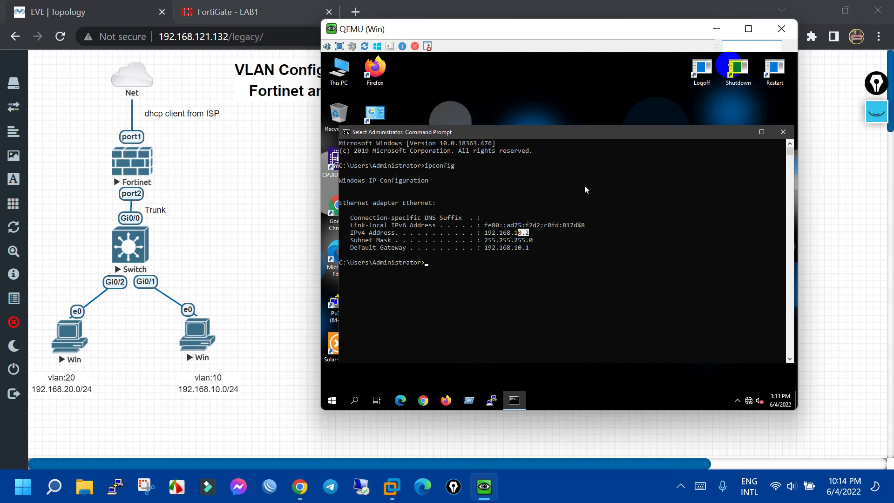
left_click(781, 29)
left_click(70, 335)
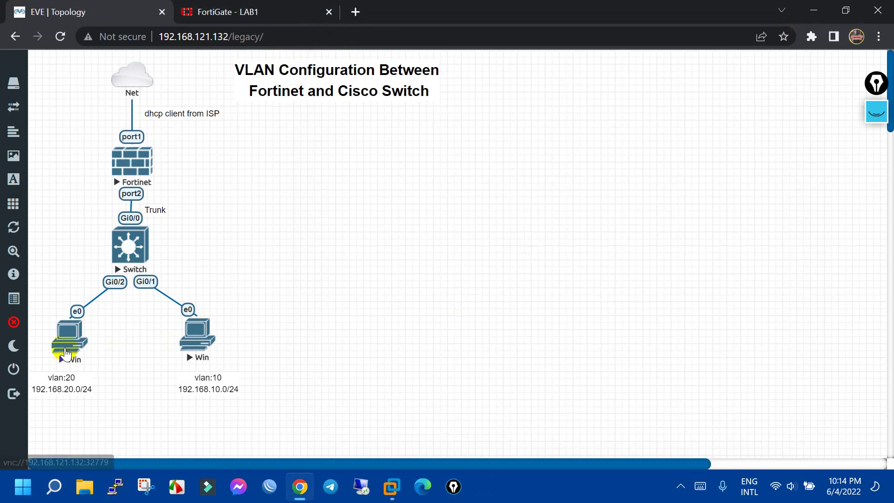
left_click(465, 135)
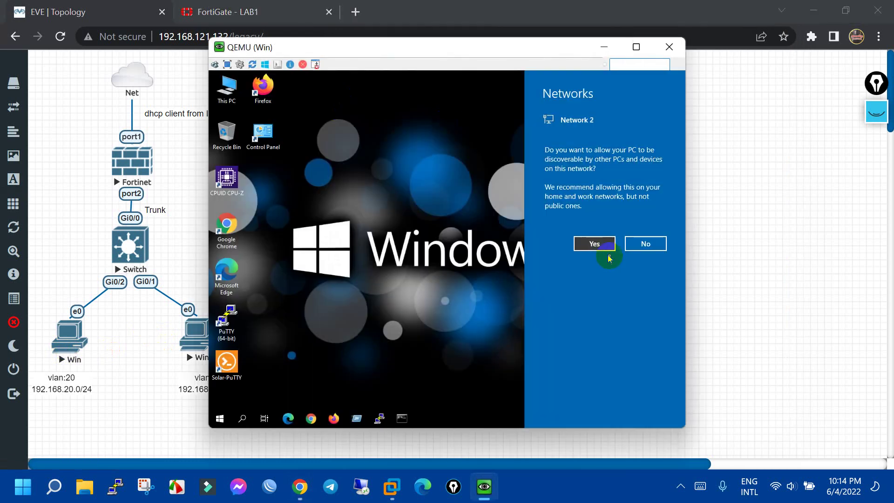
left_click(595, 244)
left_click(413, 420)
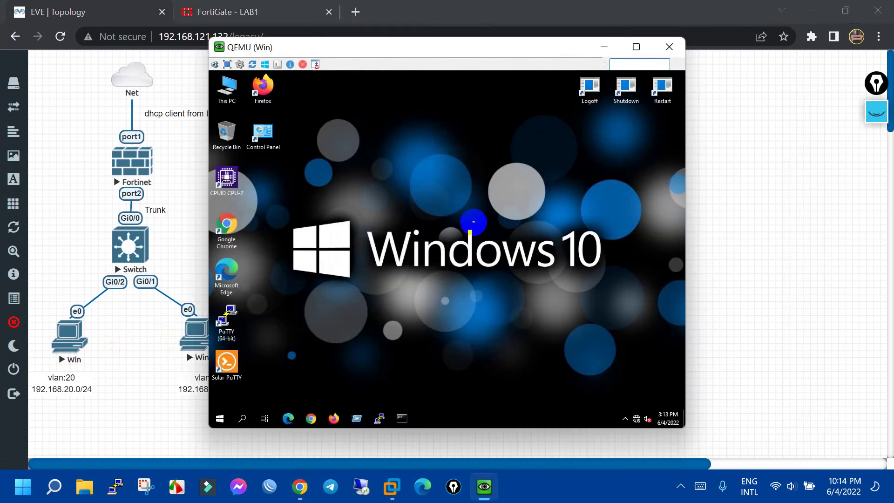
type("ipconf")
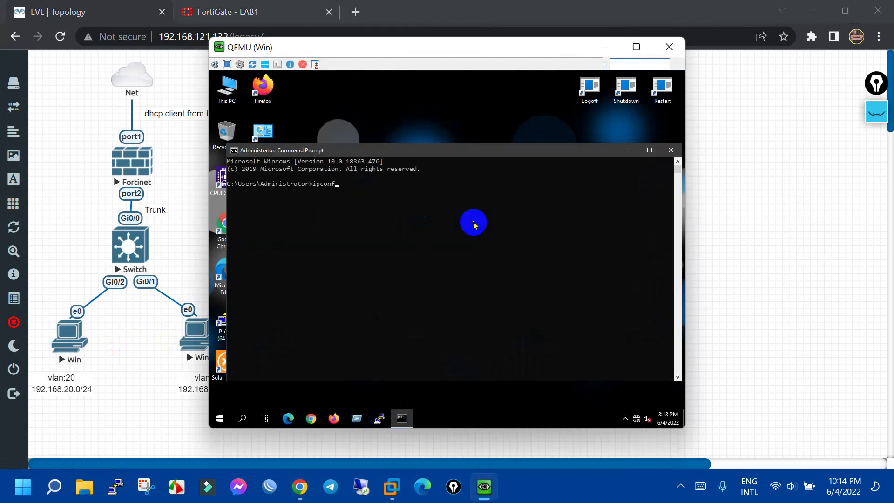
type("ig")
key("Return")
left_click(393, 265)
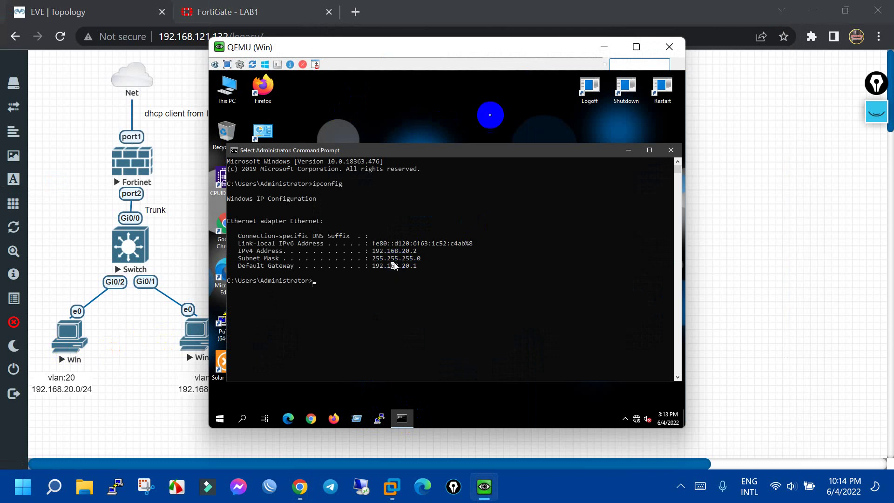
left_click(669, 47)
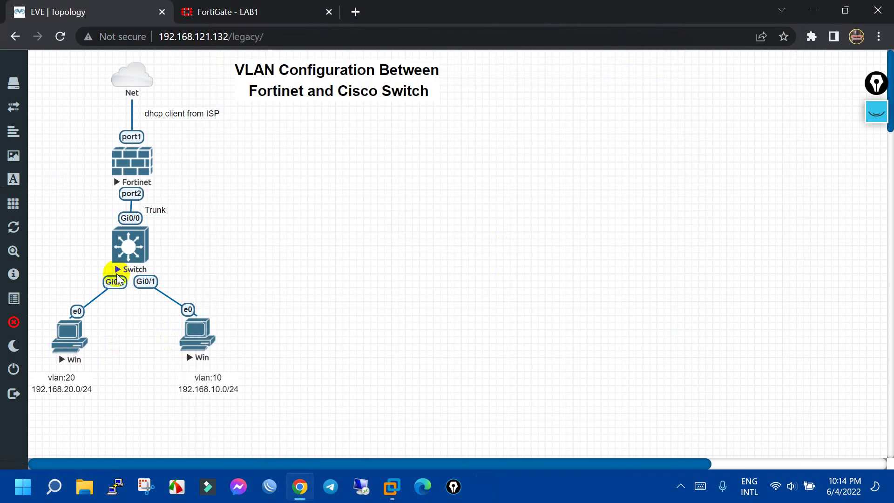
Under Policy & Objects > Firewall Policy, start a new policy named vlan10-to-wan
left_click(251, 6)
scroll(326, 302, "up", 2)
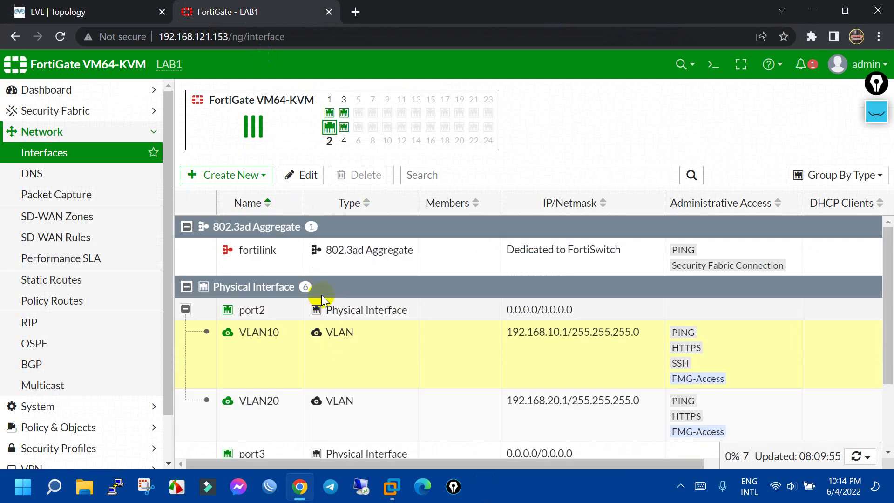
scroll(126, 279, "down", 1)
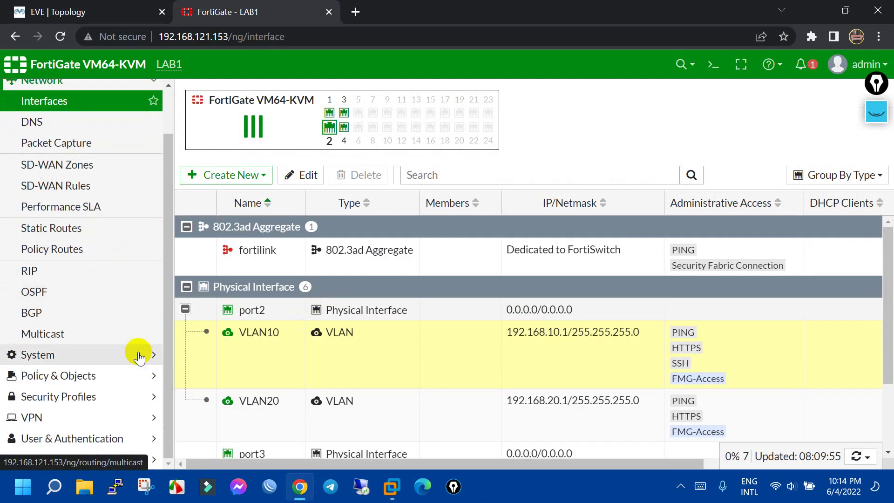
left_click(127, 375)
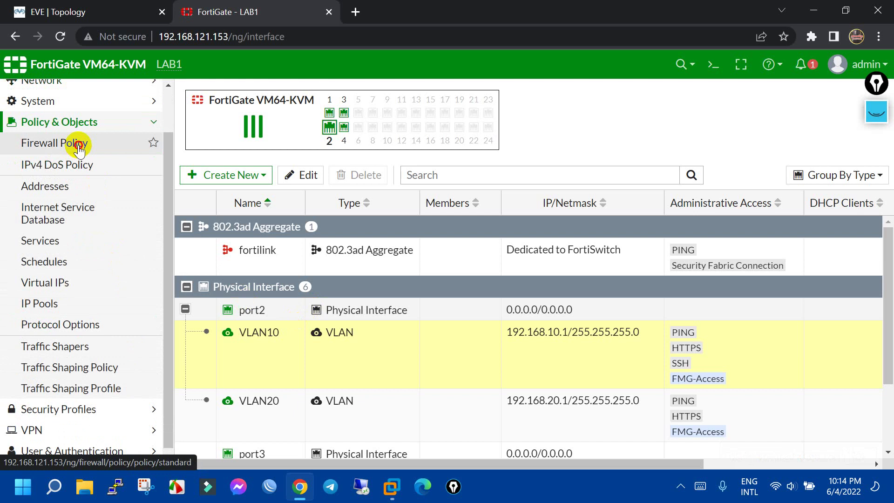
left_click(79, 146)
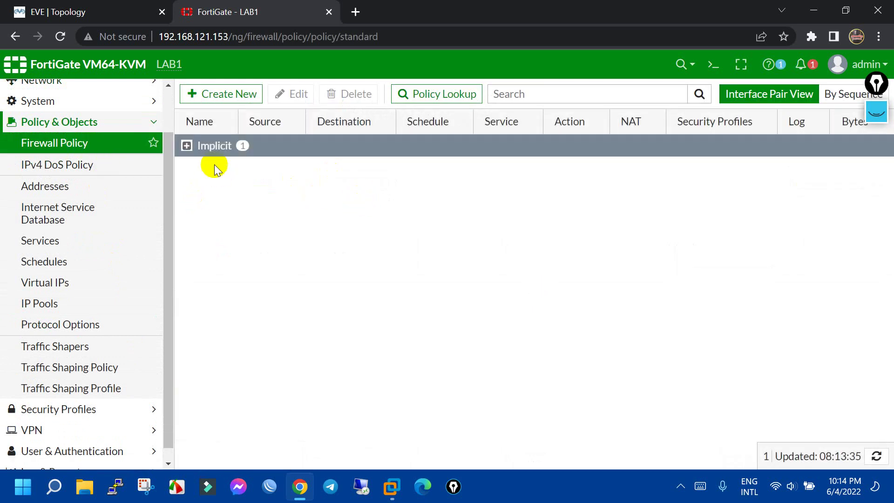
left_click(186, 146)
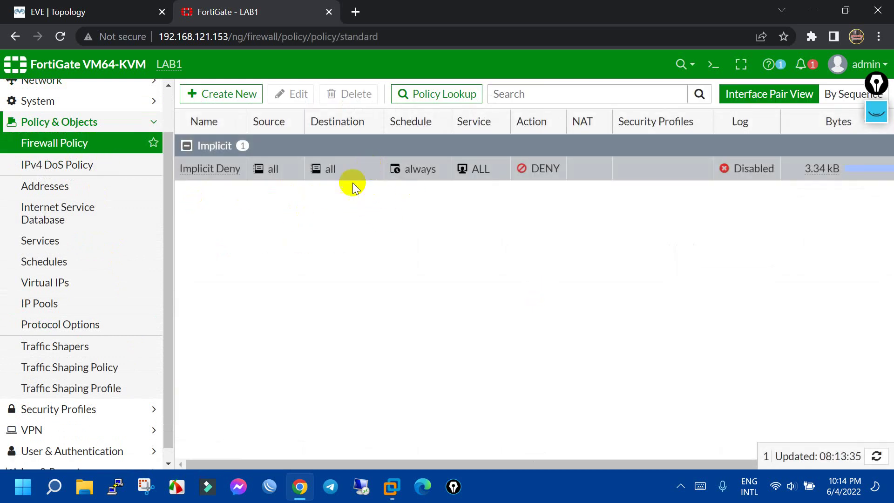
left_click(240, 99)
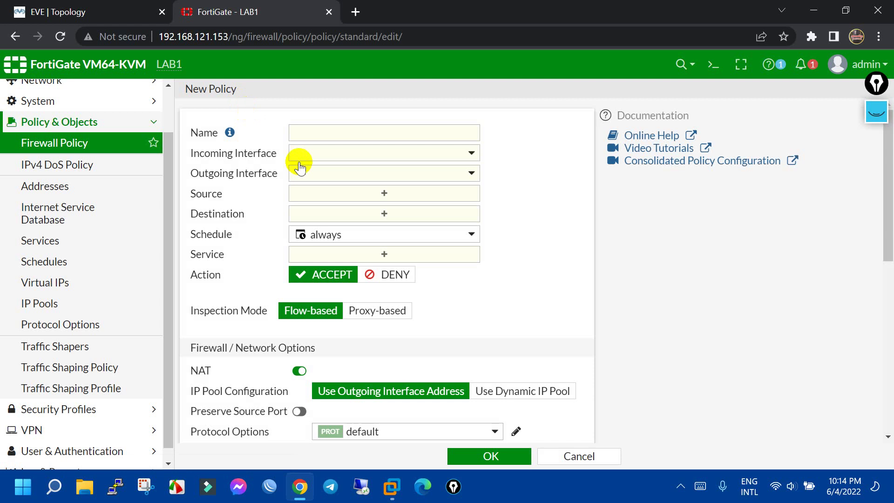
left_click(355, 137)
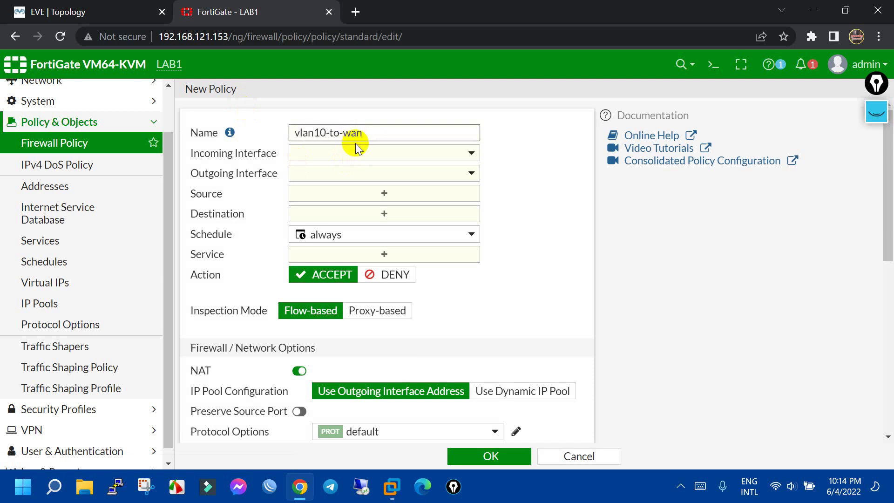
left_click(93, 11)
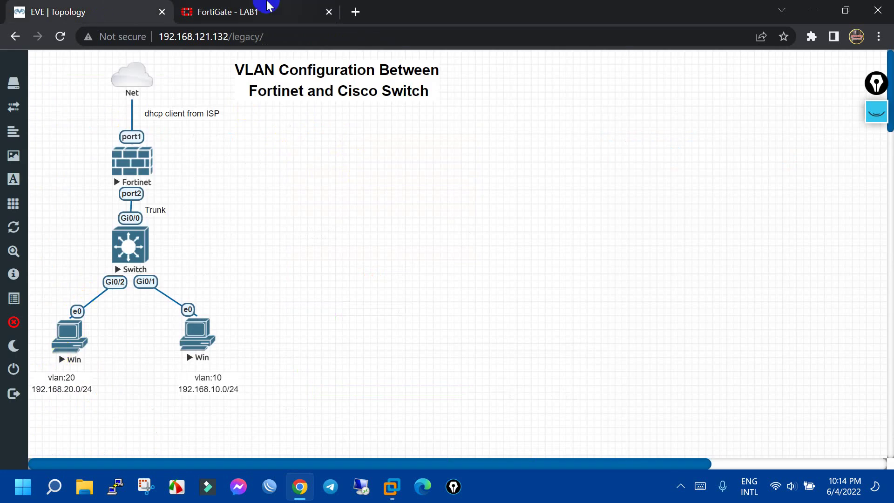
left_click(242, 11)
Set incoming interface VLAN10 and outgoing WAN (port1), then begin a new source address
left_click(421, 155)
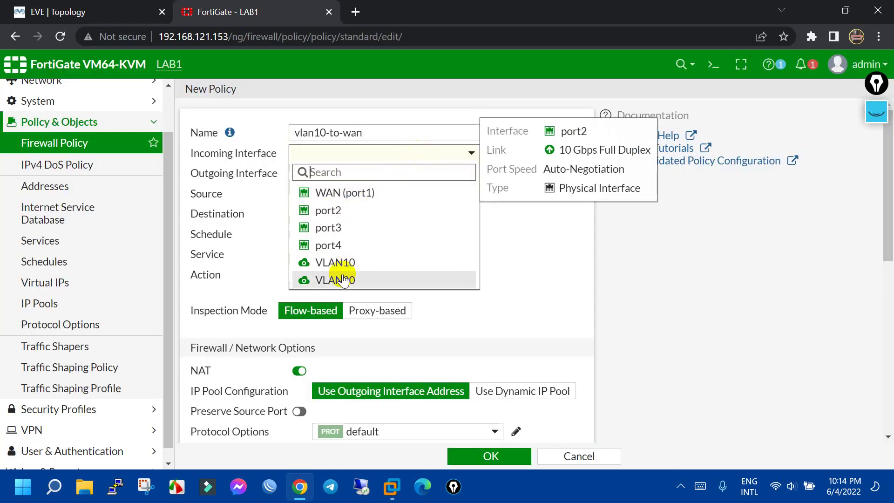
left_click(352, 262)
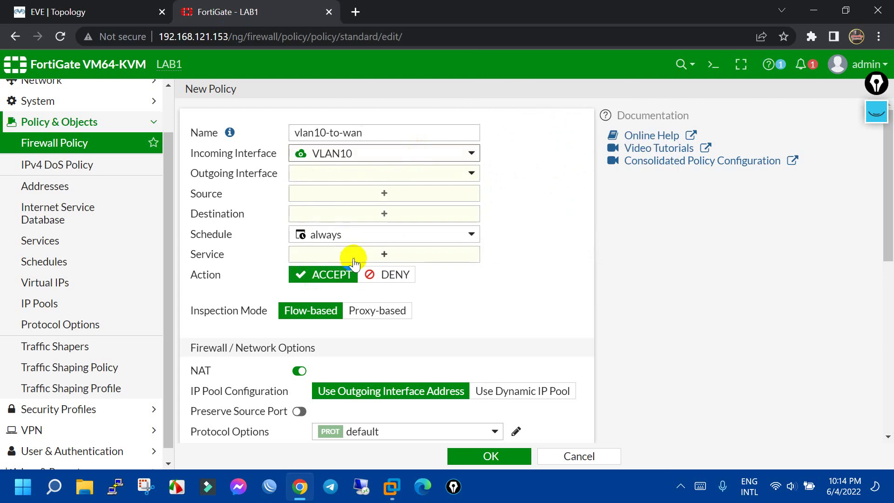
left_click(395, 175)
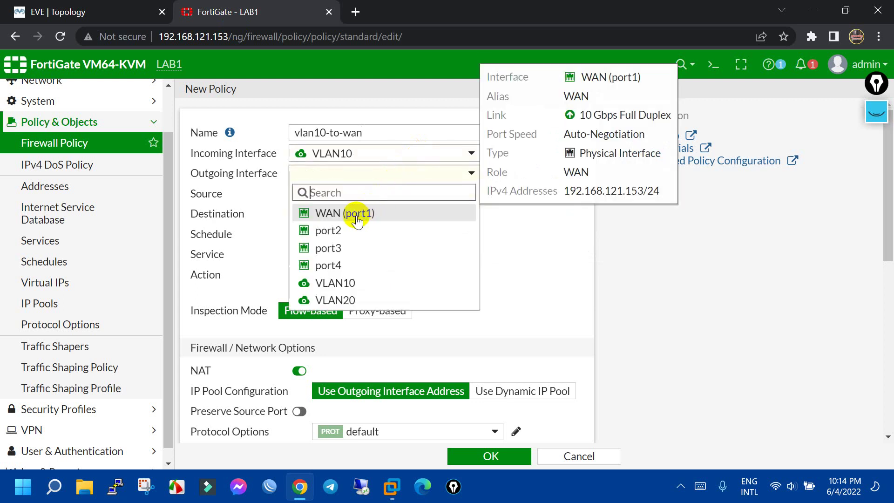
left_click(357, 215)
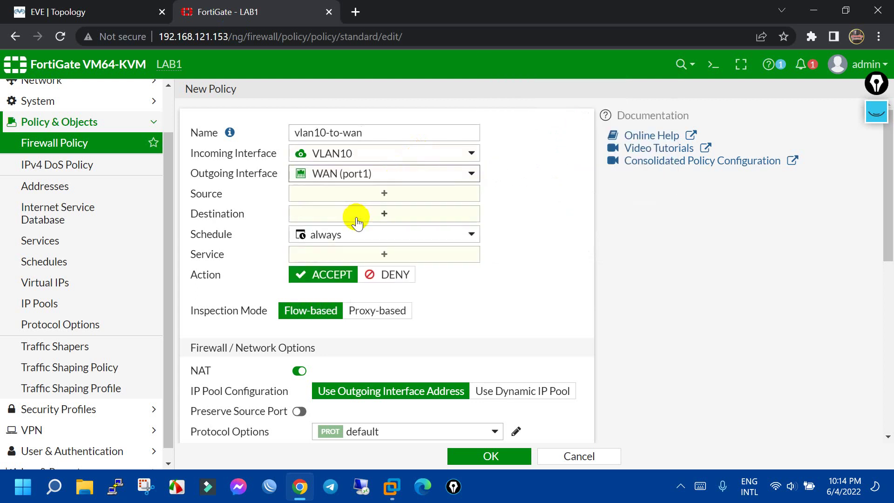
left_click(369, 193)
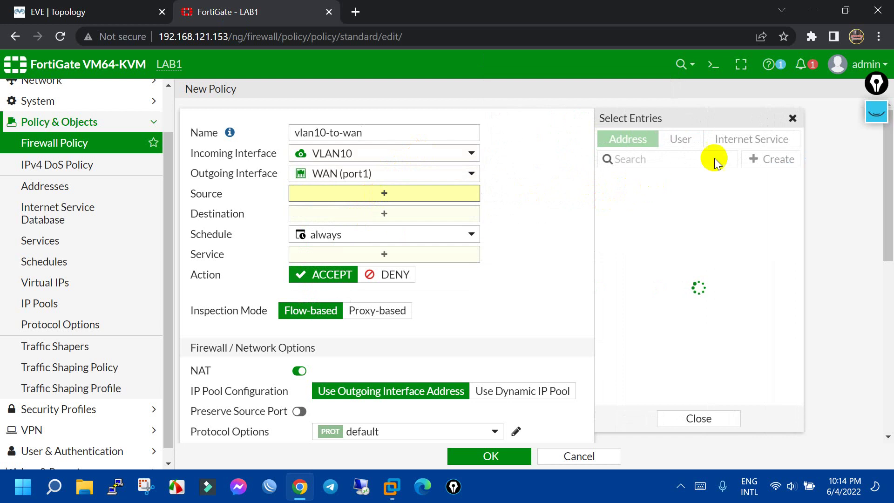
left_click(776, 159)
Create address object vlan10-192.168.10.0 for 192.168.10.0/24 bound to VLAN10
left_click(683, 201)
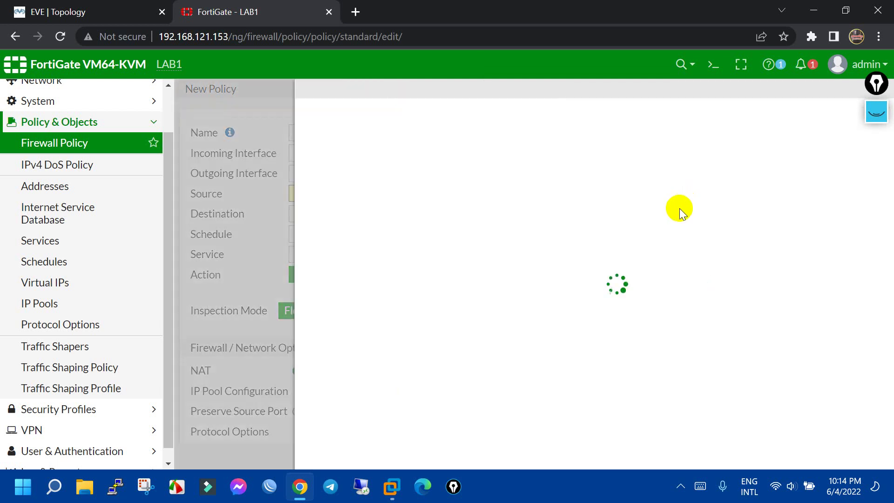
left_click(443, 120)
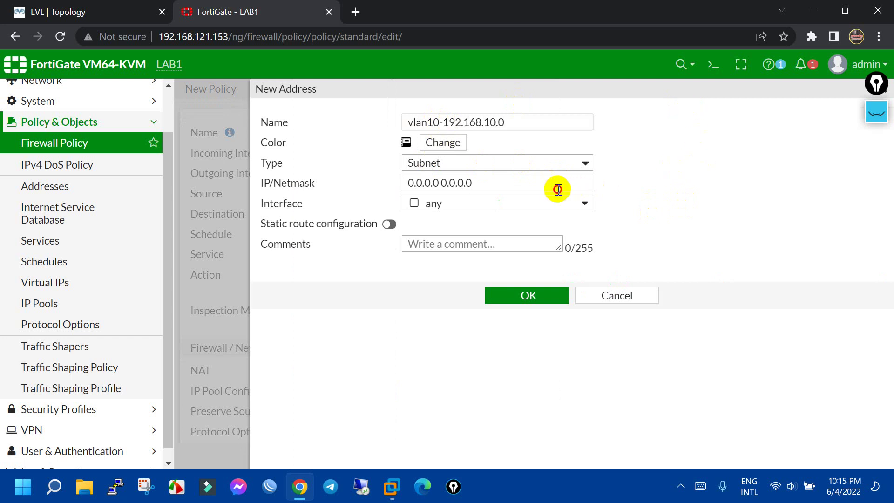
left_click_drag(557, 185, 290, 183)
type("192.168")
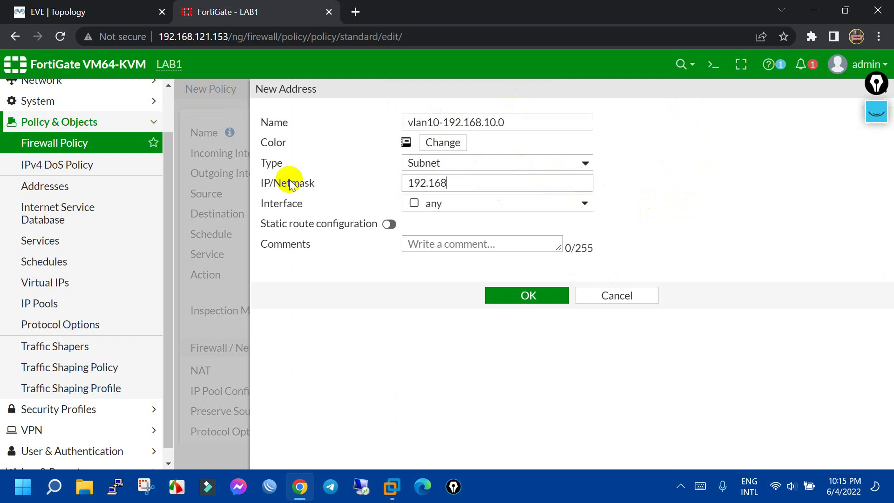
type(".10.0/24")
left_click(412, 203)
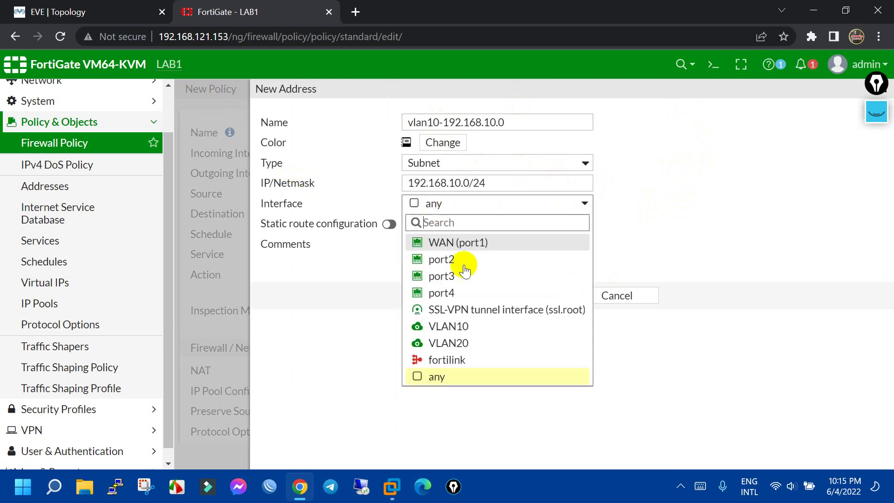
left_click(467, 332)
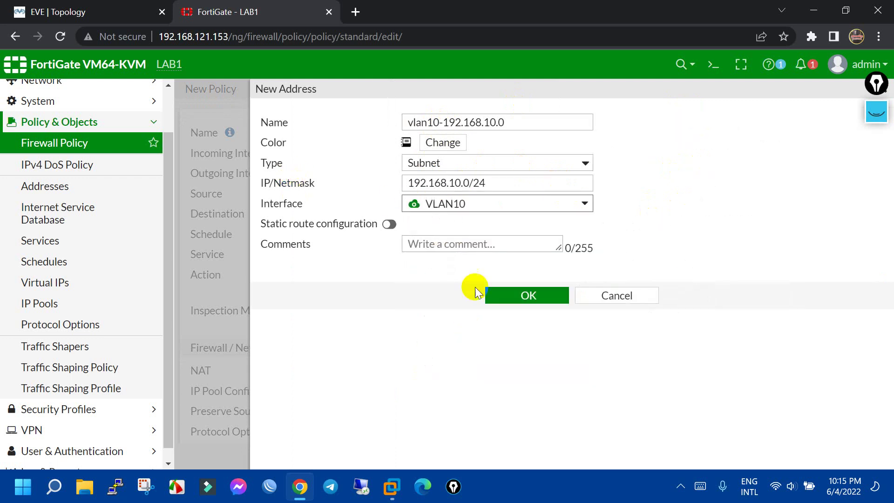
left_click(537, 299)
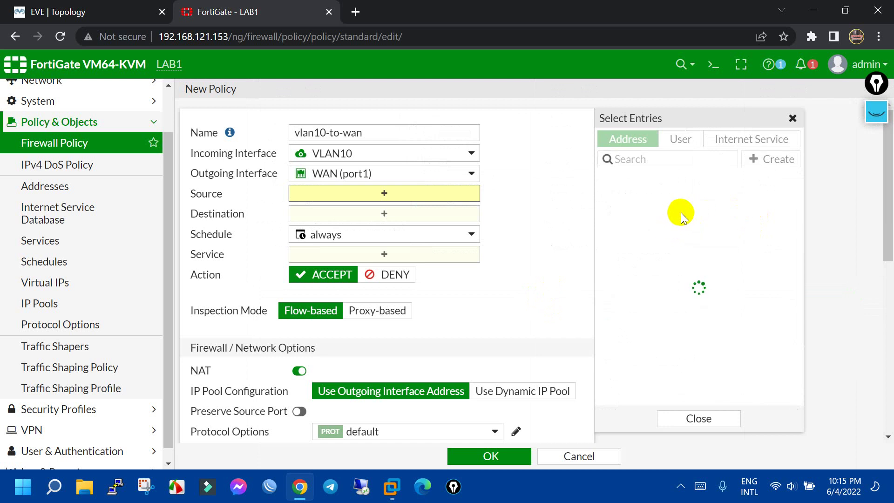
Set source vlan10-192.168.10.0, destination all, service ALL, and save the vlan10-to-wan policy
left_click(670, 294)
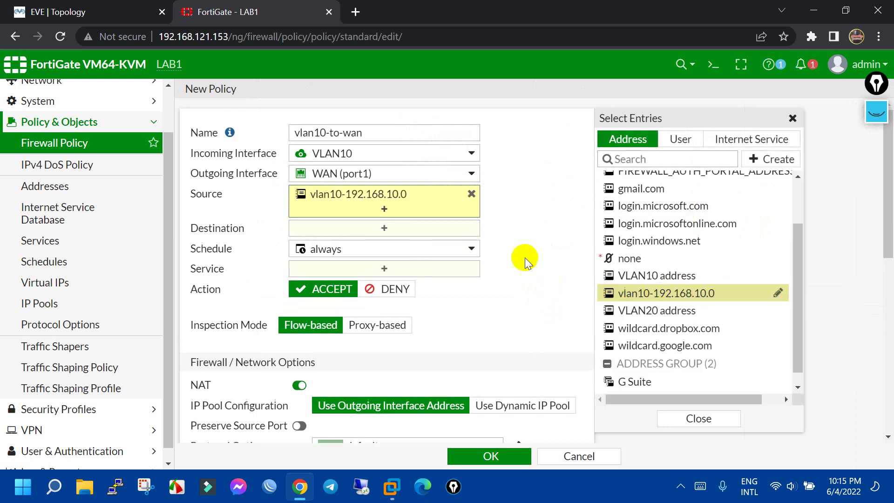
left_click(525, 219)
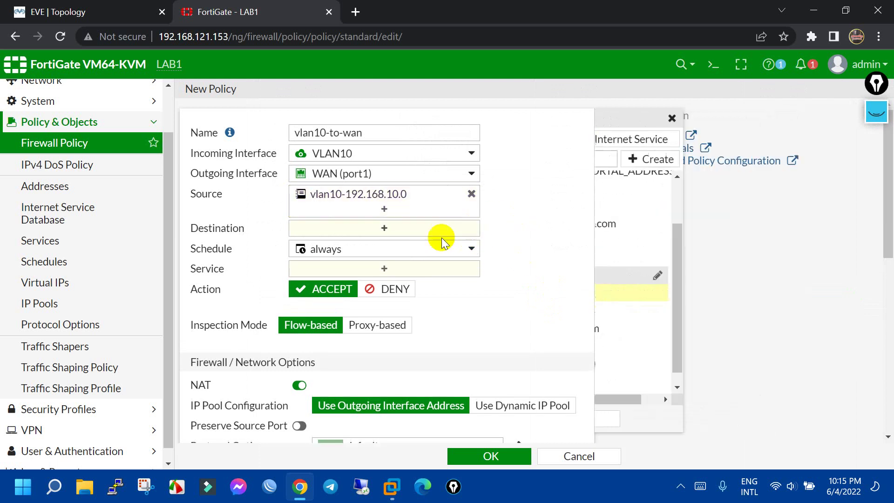
left_click(381, 229)
left_click(624, 198)
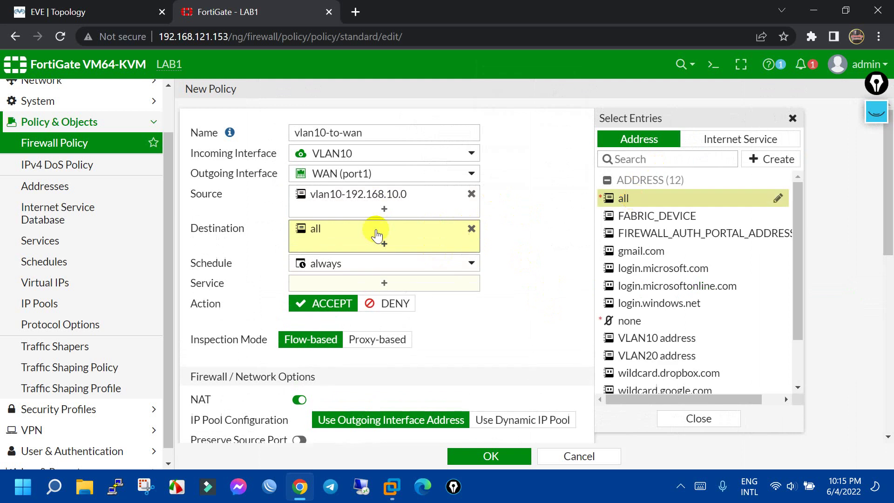
left_click(552, 226)
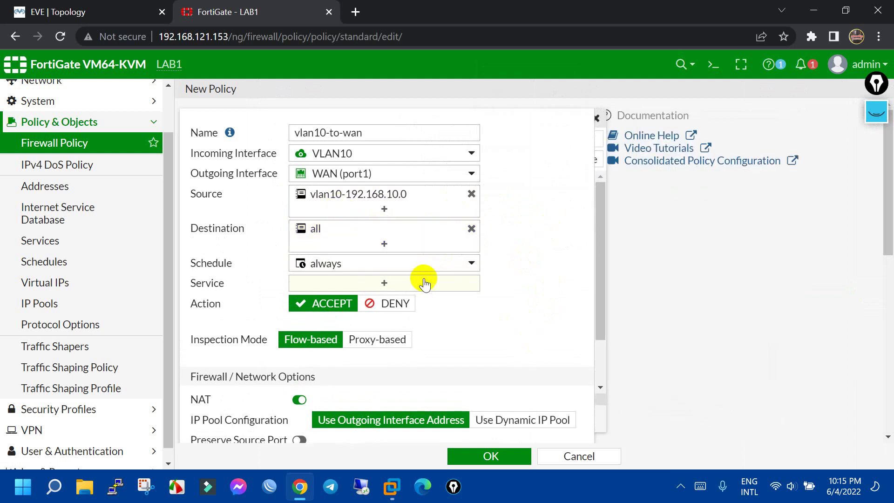
left_click(423, 284)
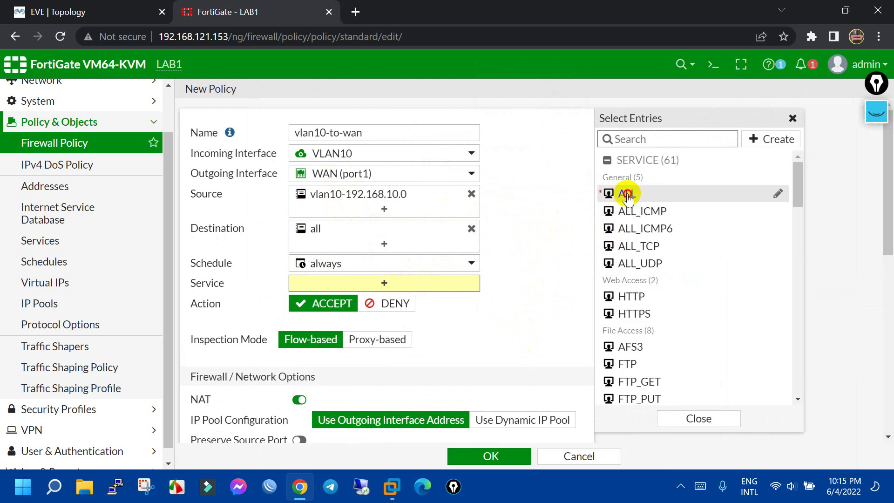
left_click(610, 193)
left_click(489, 362)
scroll(301, 292, "down", 3)
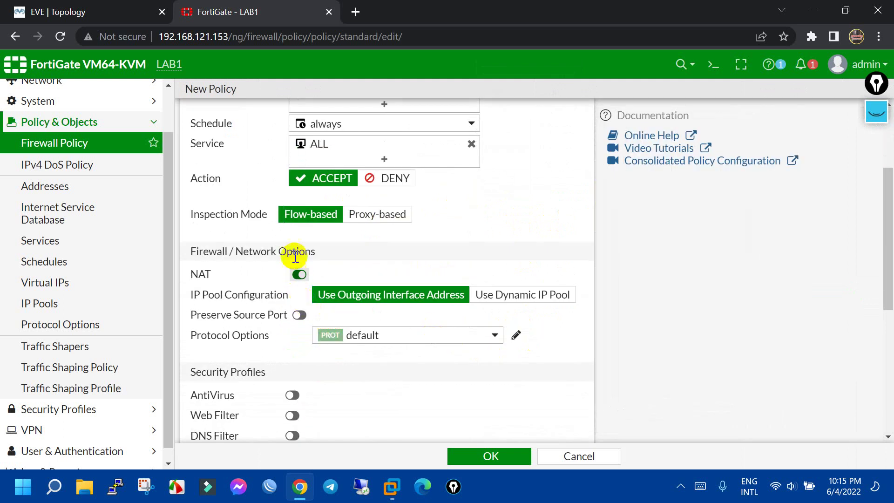
left_click(473, 459)
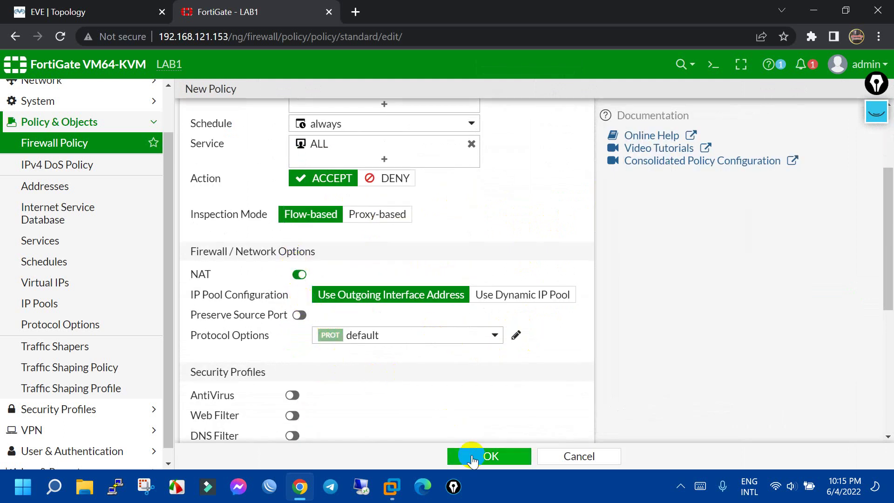
left_click(502, 456)
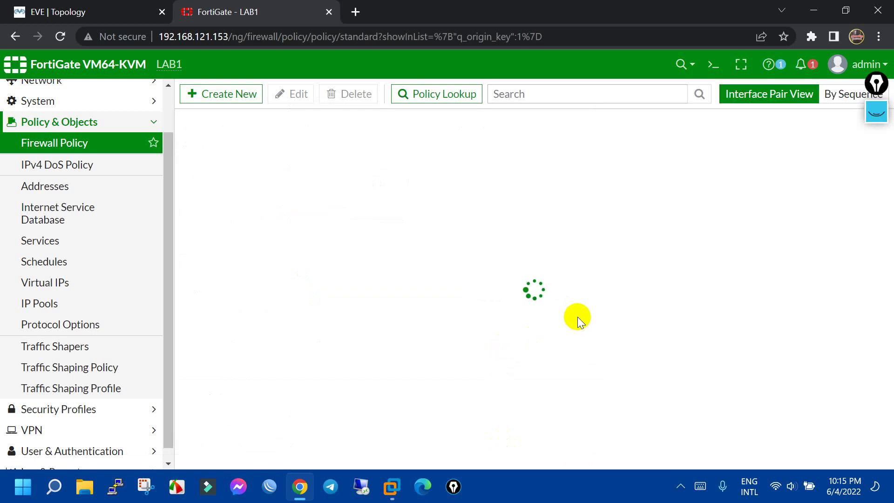
left_click(93, 12)
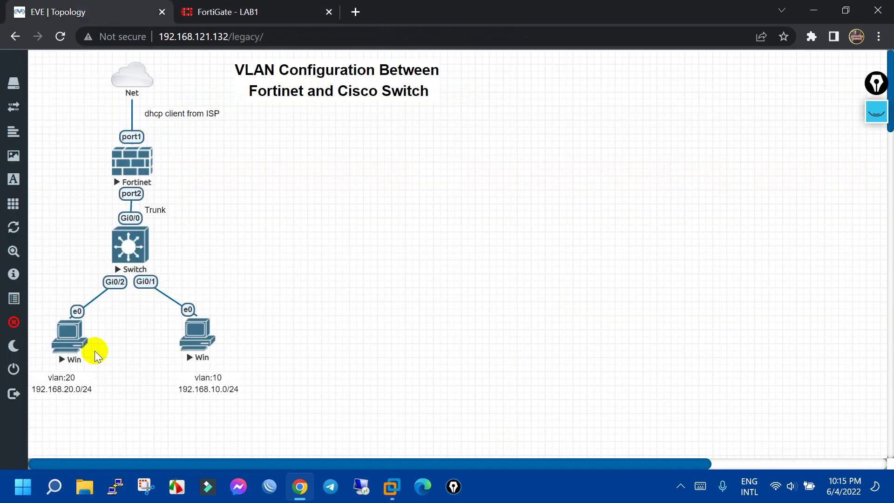
From the VLAN10 PC console, run ping google.com -t and confirm replies arrive
left_click(60, 339)
left_click(568, 132)
left_click(200, 344)
left_click(435, 136)
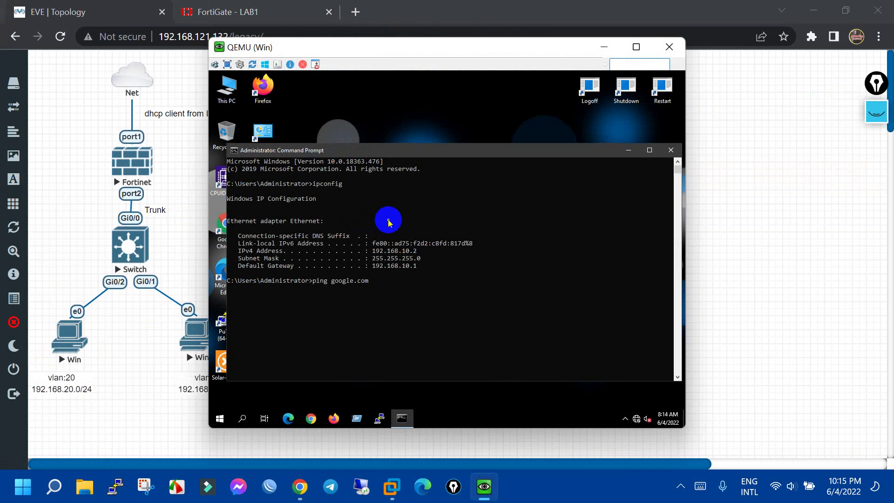
key("Return")
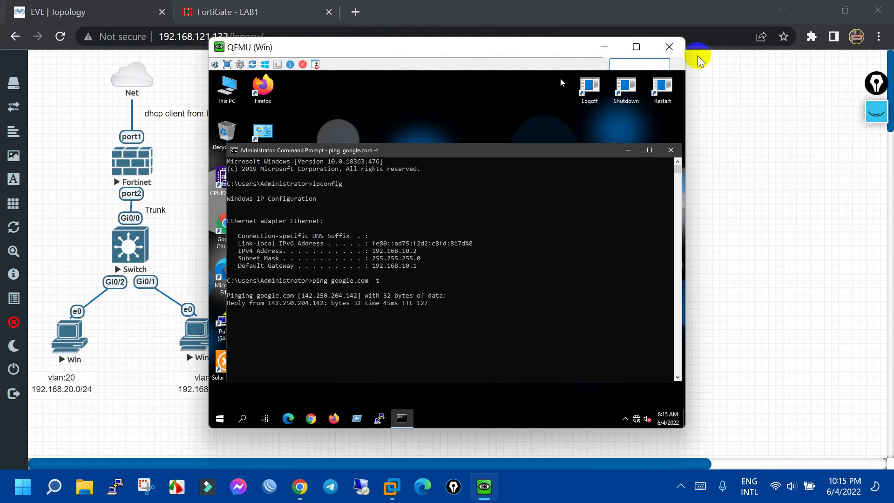
key("alt+Tab")
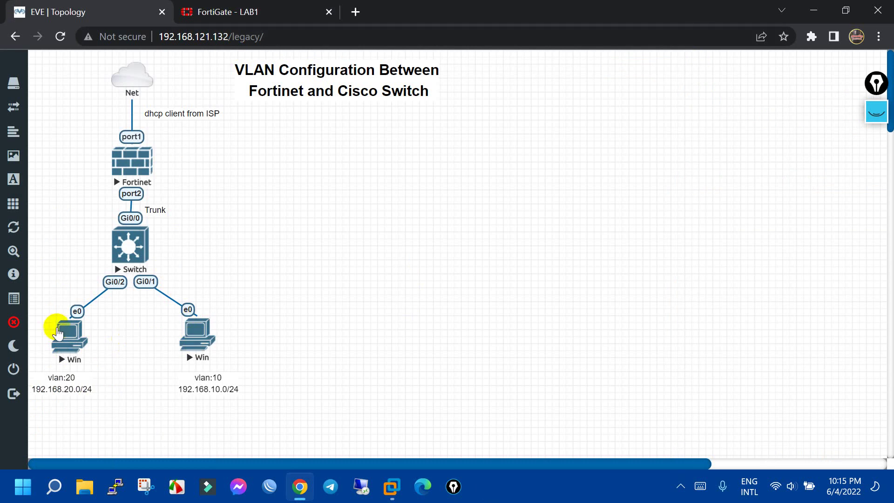
left_click(259, 6)
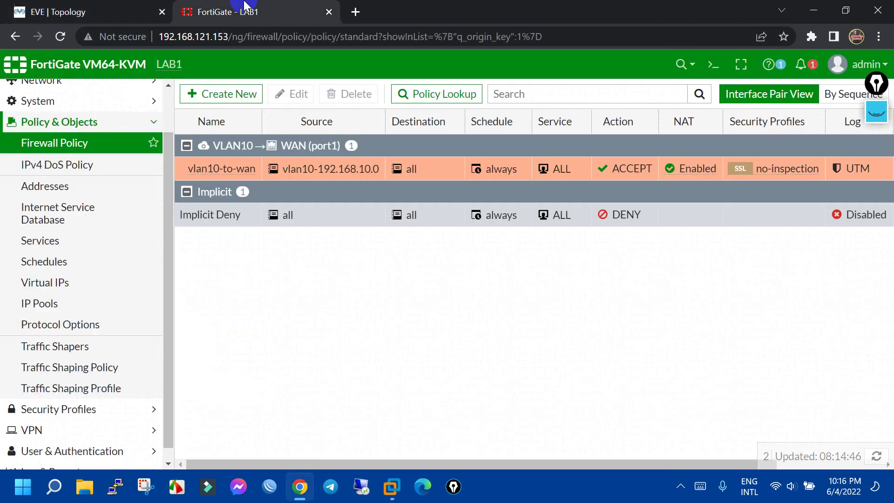
Start policy vlan20-to-wan with incoming interface VLAN20 and outgoing WAN (port1)
left_click(221, 90)
left_click(373, 134)
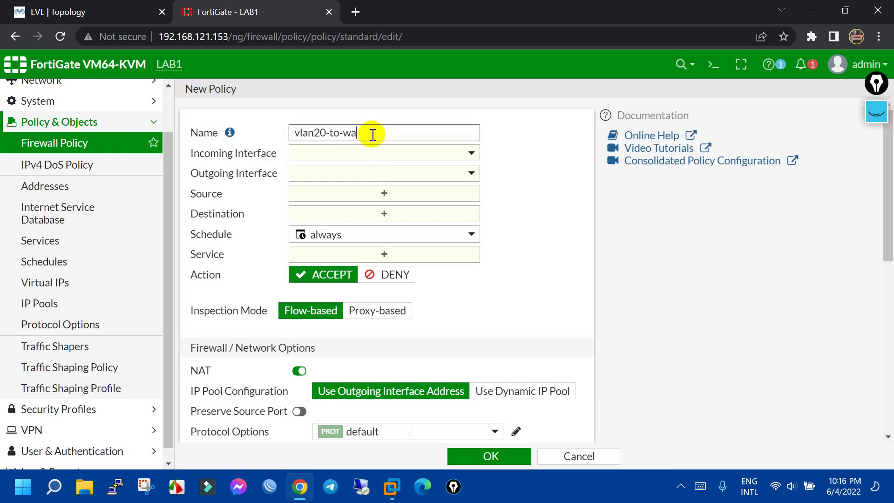
left_click(384, 155)
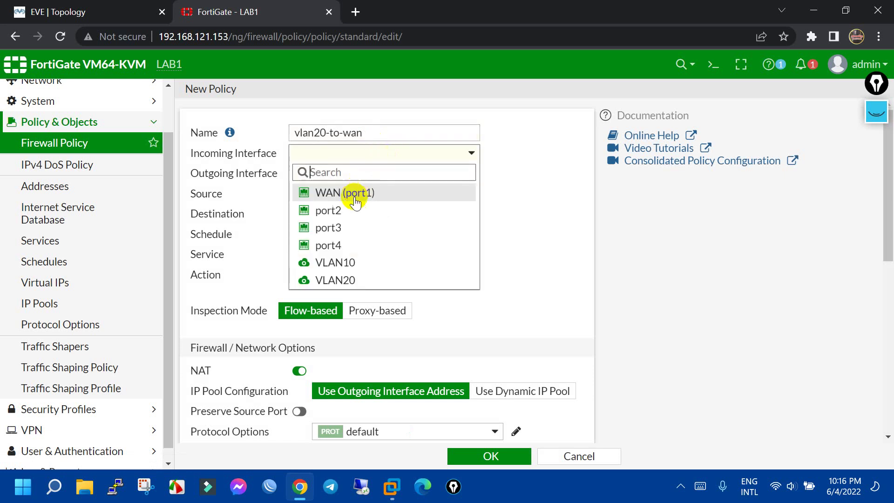
left_click(349, 279)
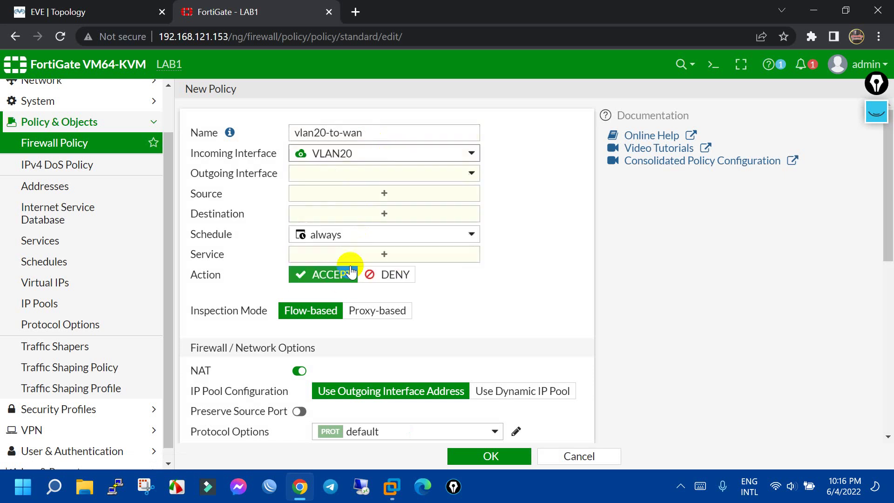
left_click(370, 173)
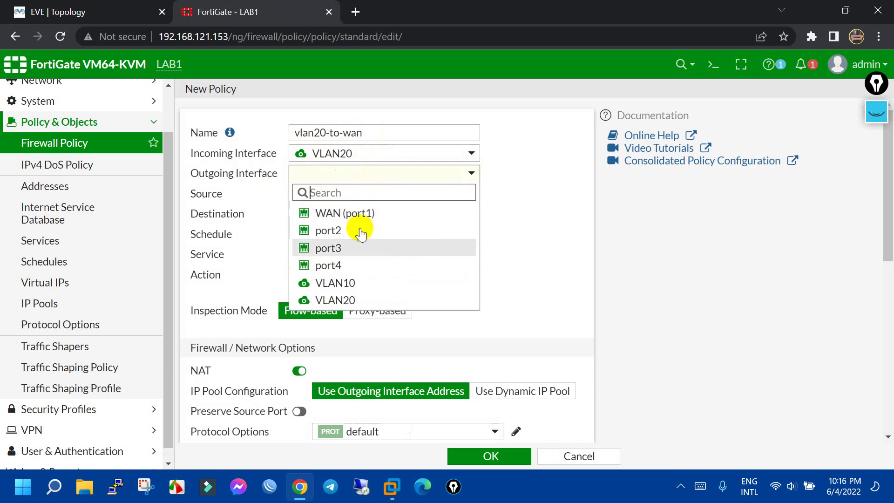
left_click(351, 213)
Create address vlan20-192.168.20.0 (192.168.20.0/24 on VLAN20) and use it as the source
left_click(428, 199)
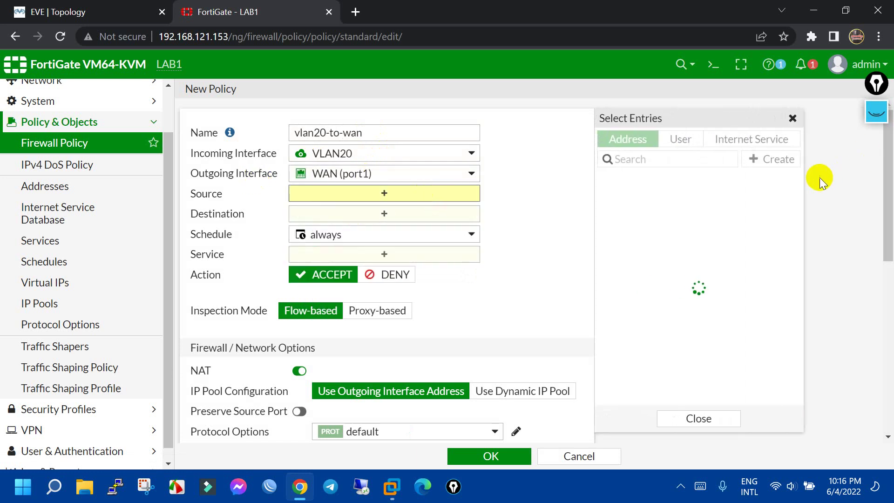
left_click(774, 160)
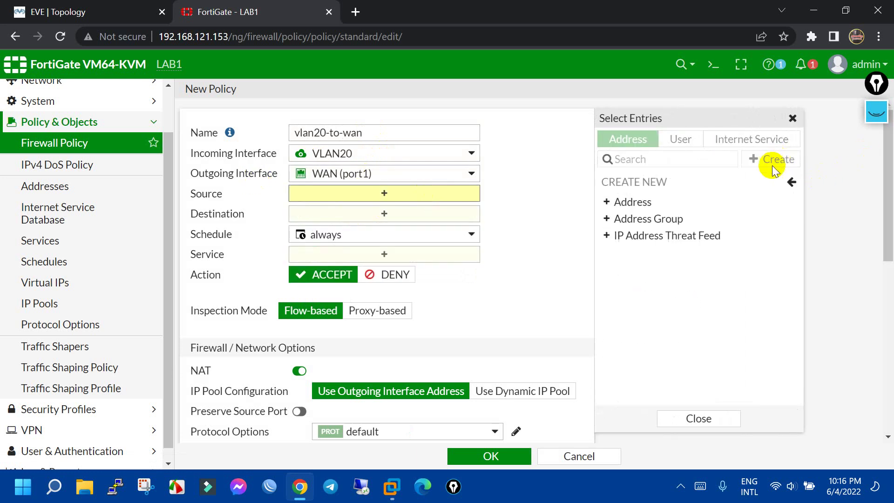
left_click(648, 202)
left_click(444, 123)
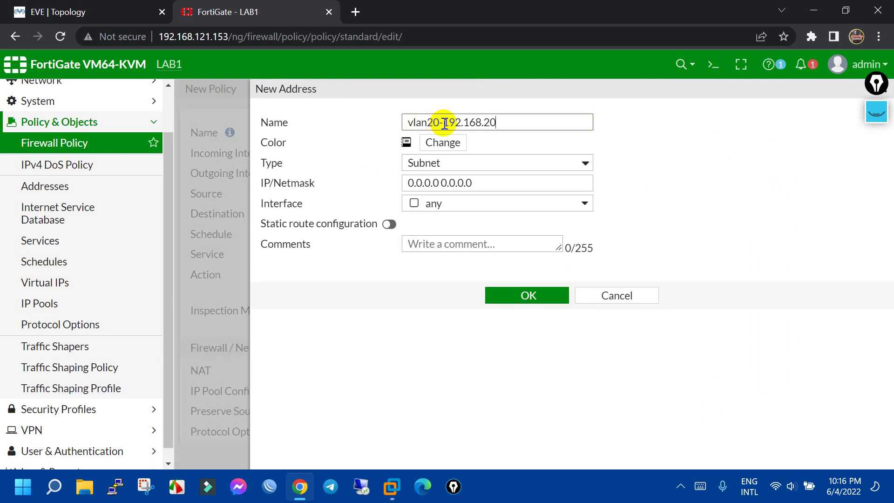
left_click_drag(523, 121, 443, 123)
key("ctrl+c")
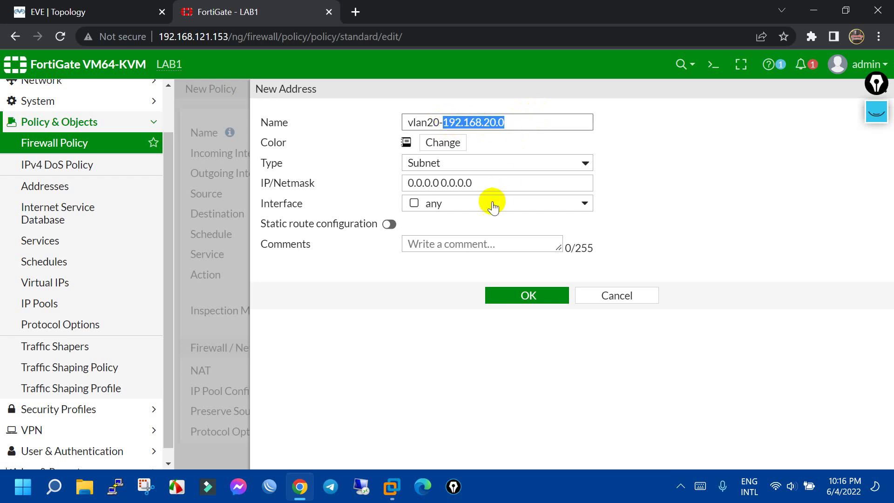
left_click(425, 177)
key("ctrl+a")
key("ctrl+v")
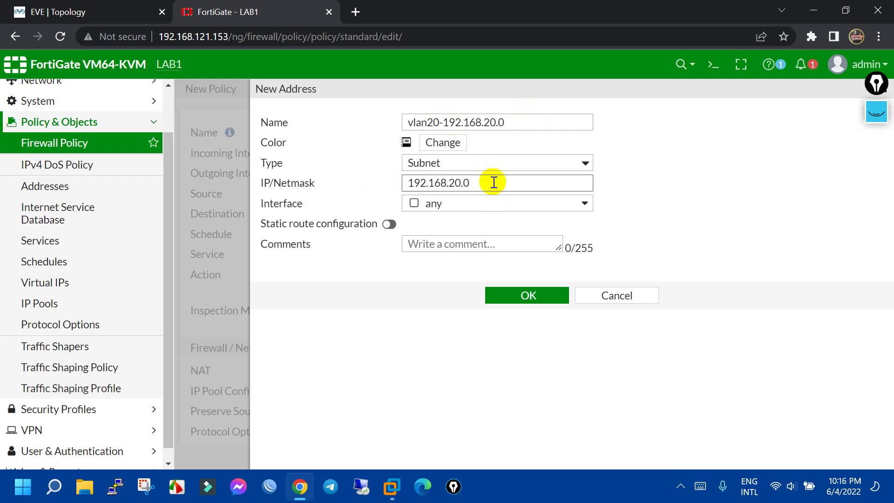
type("/24")
left_click(573, 203)
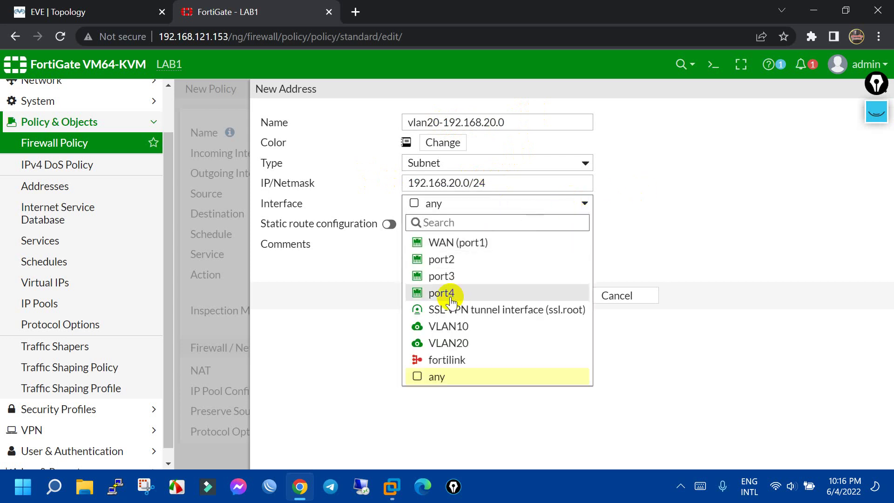
left_click(477, 346)
left_click(532, 301)
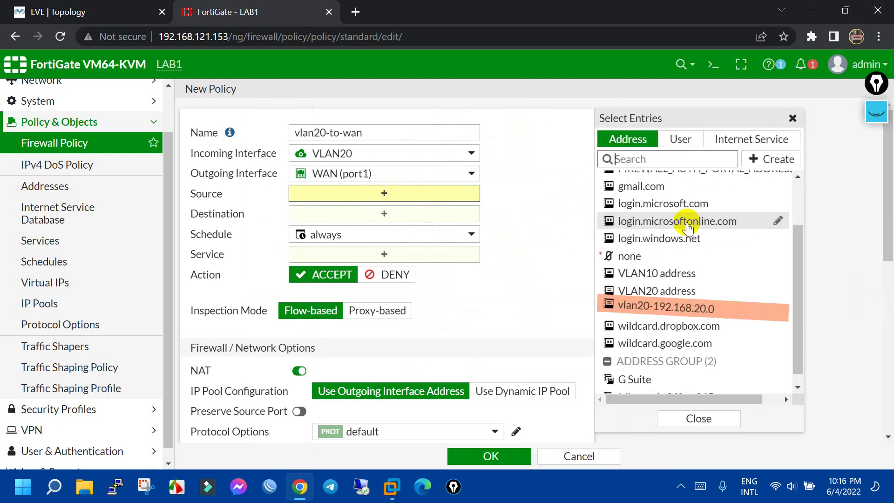
left_click(657, 309)
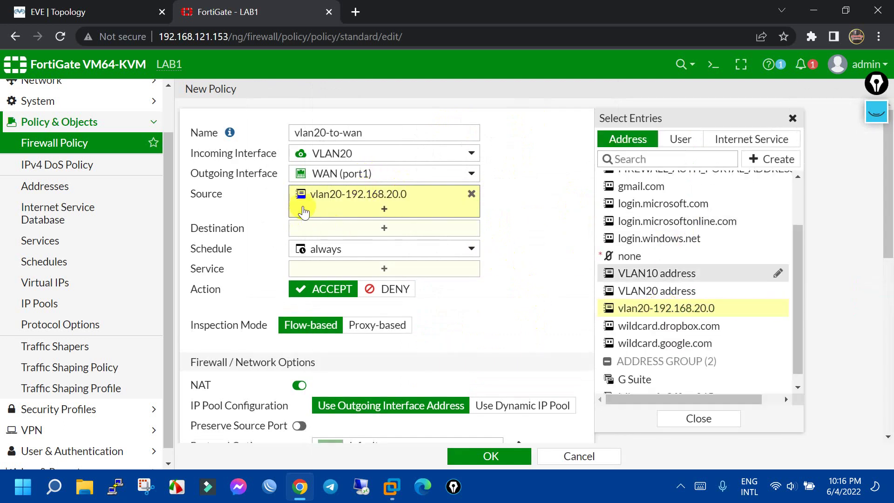
Set destination all and service ALL, then save the vlan20-to-wan policy
left_click(93, 10)
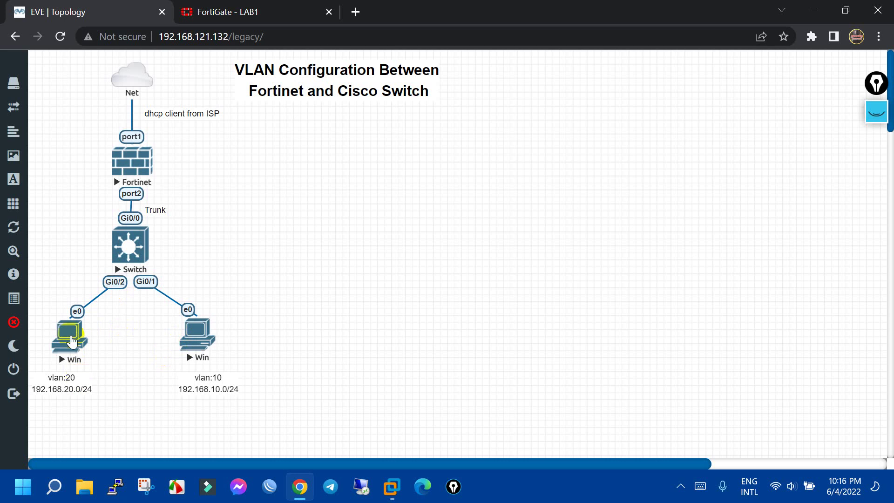
left_click(223, 12)
left_click(418, 230)
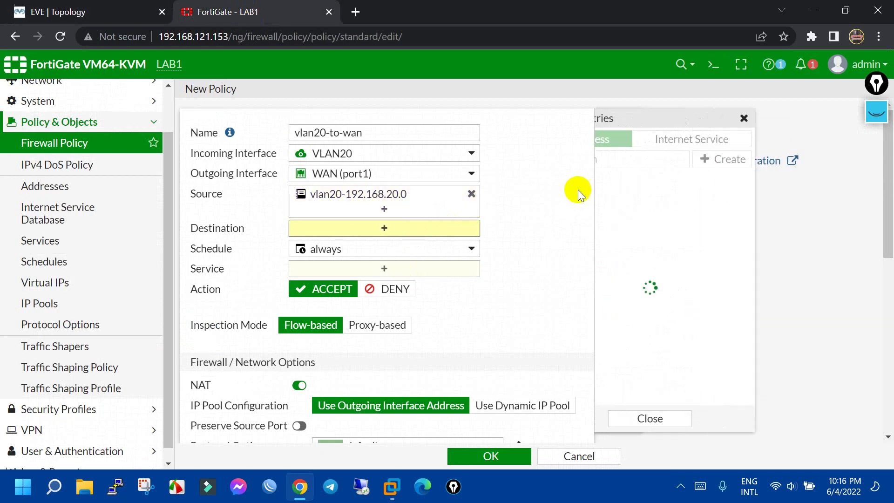
left_click(627, 197)
left_click(436, 282)
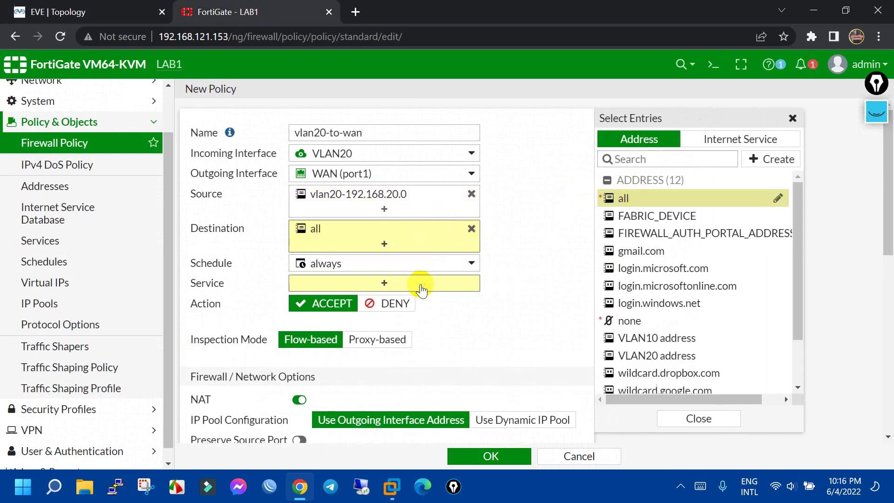
left_click(627, 193)
left_click(471, 385)
scroll(470, 386, "down", 7)
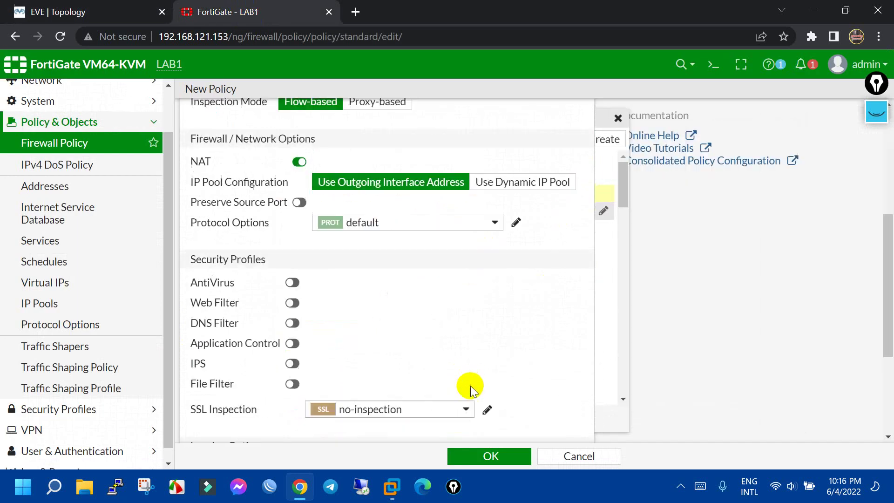
left_click(509, 456)
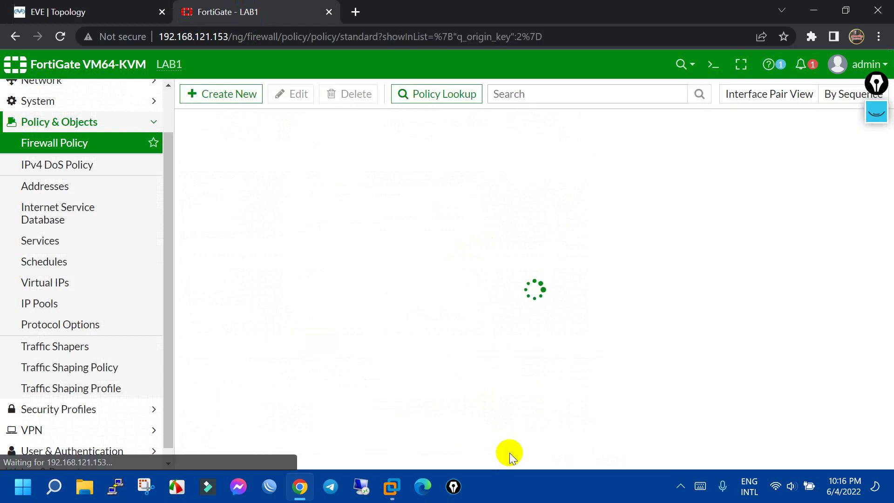
From the VLAN20 PC console, ping google.com -t and confirm replies with 0% loss
left_click(72, 6)
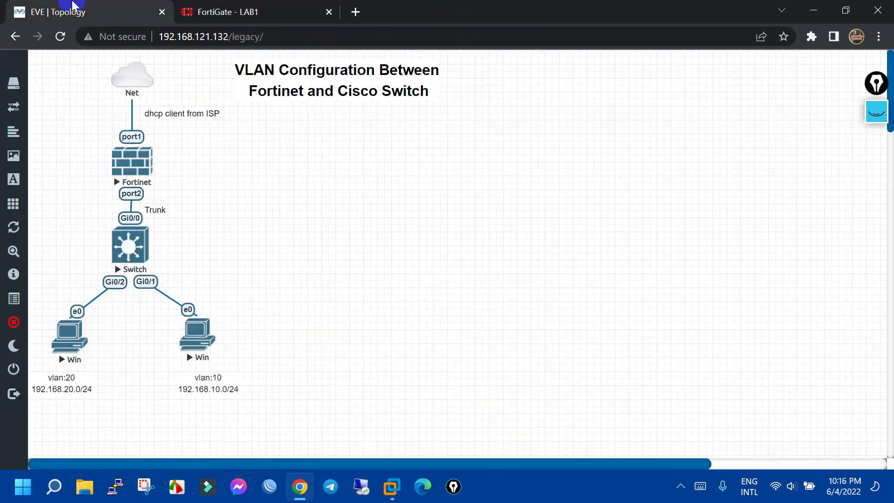
left_click(65, 346)
left_click(478, 133)
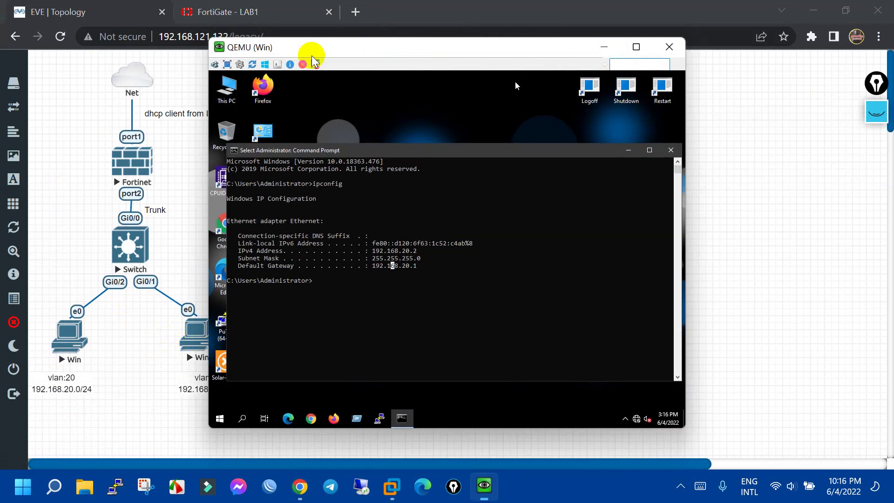
left_click(456, 201)
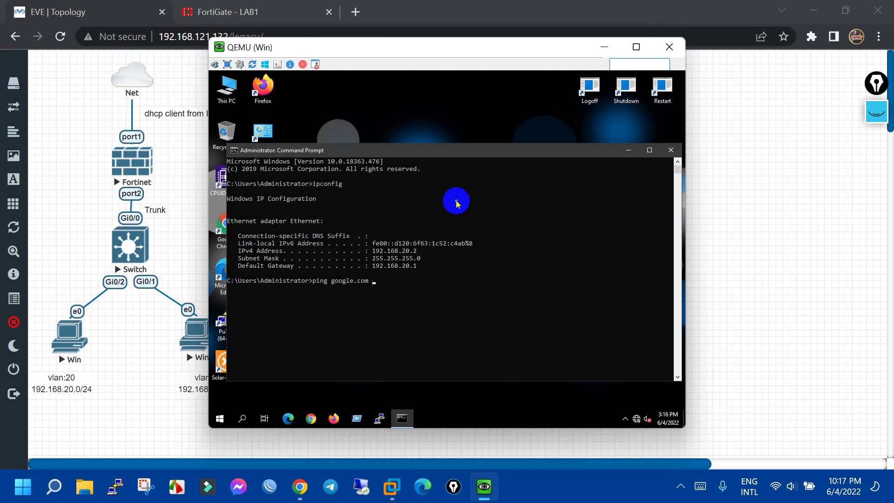
key("Return")
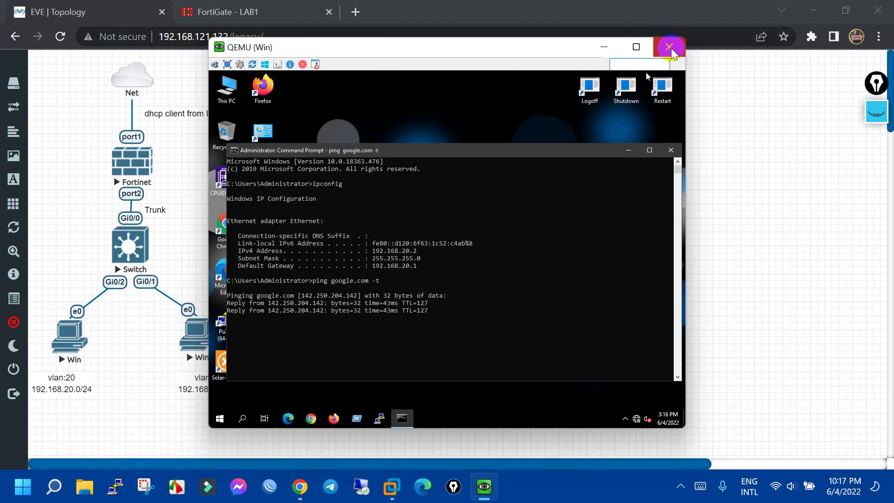
left_click_drag(405, 52, 584, 23)
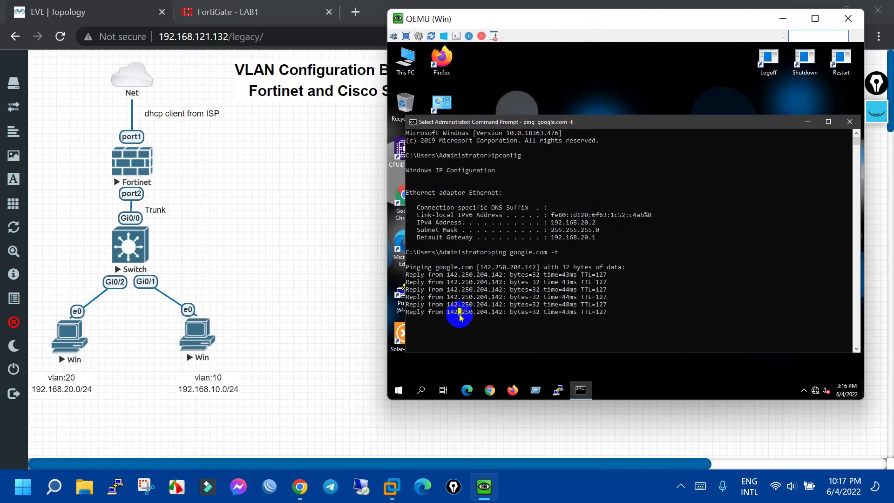
key("ctrl+c")
key("Return")
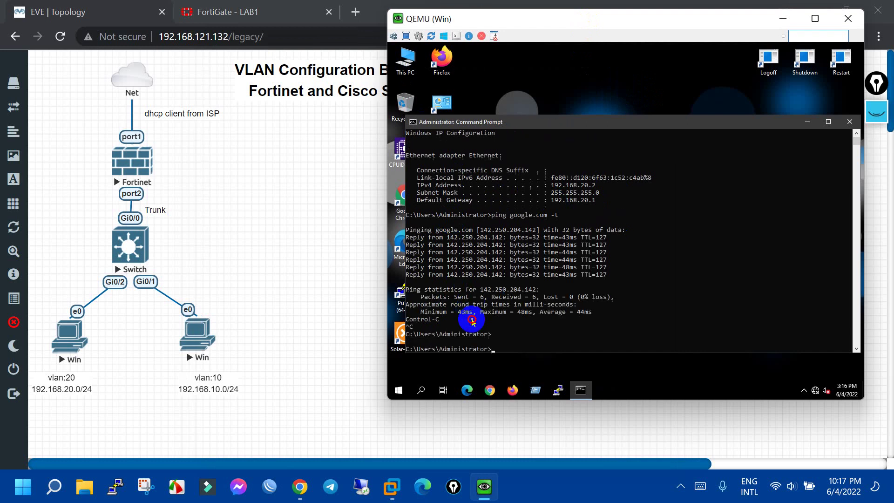
Ping 192.168.10.1 and 192.168.10.2 from the VLAN20 PC and confirm no replies
left_click(470, 319)
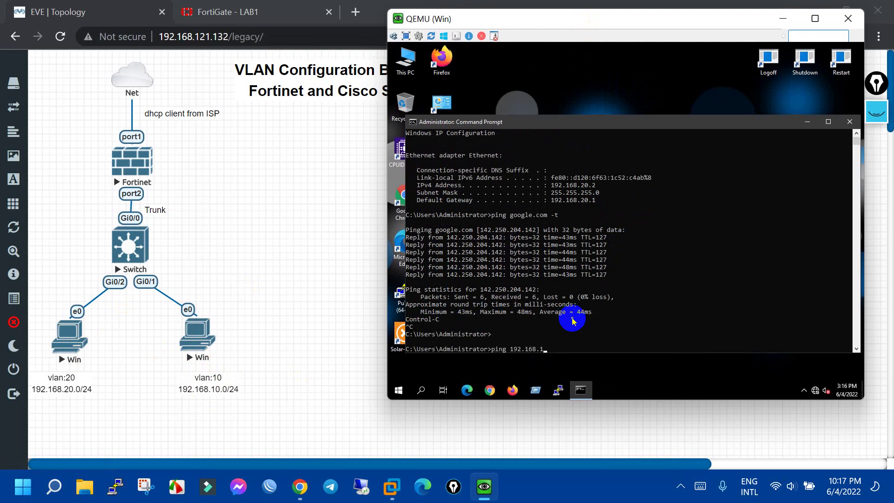
key("Return")
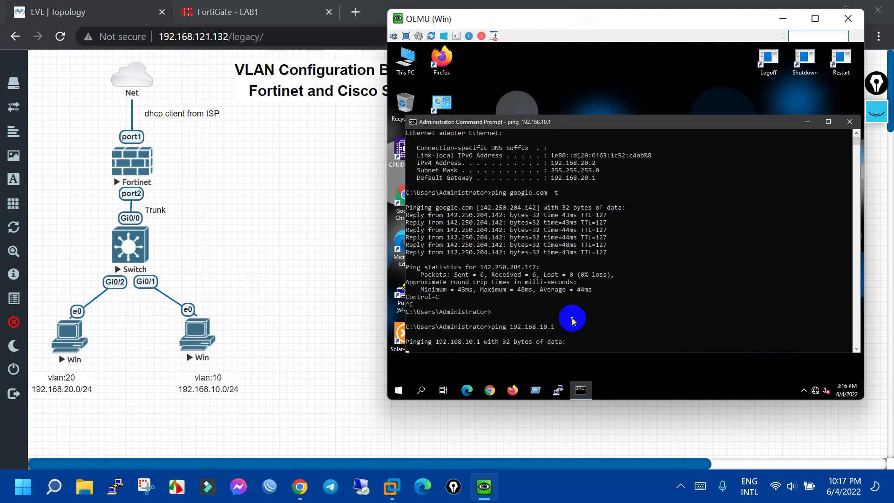
key("ctrl+c")
key("Up")
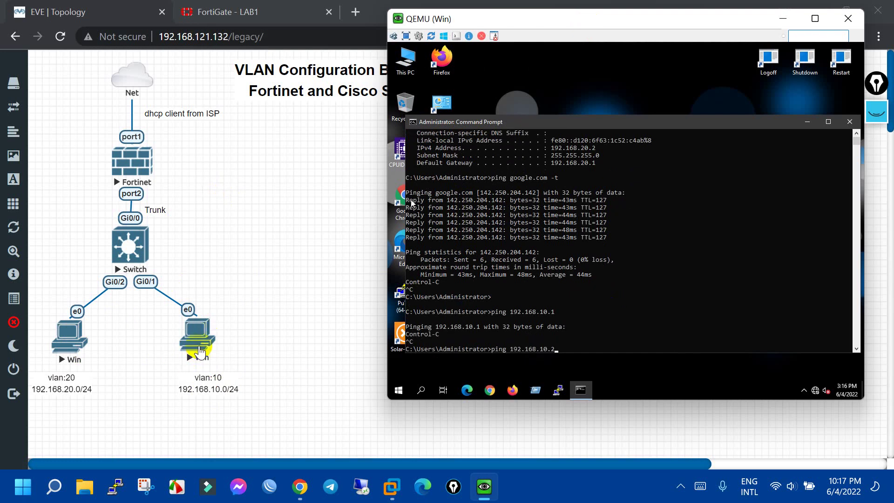
left_click(615, 350)
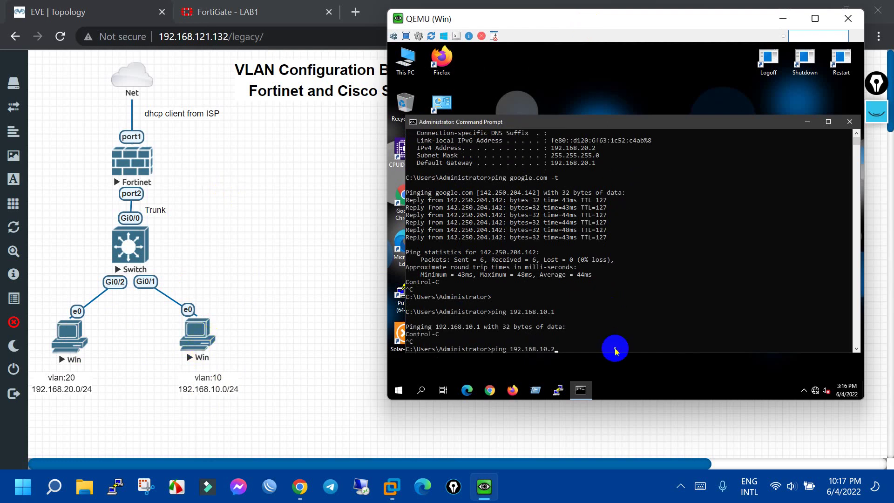
key("Return")
key("ctrl+c")
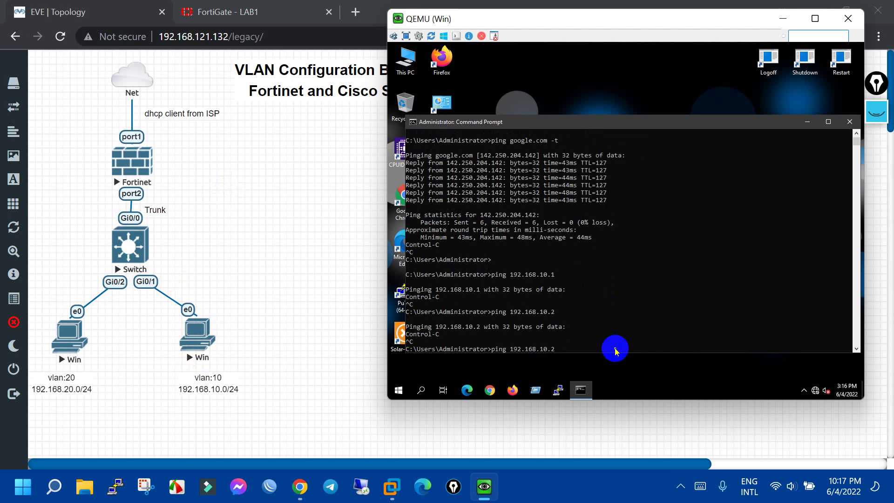
type("t")
key("Return")
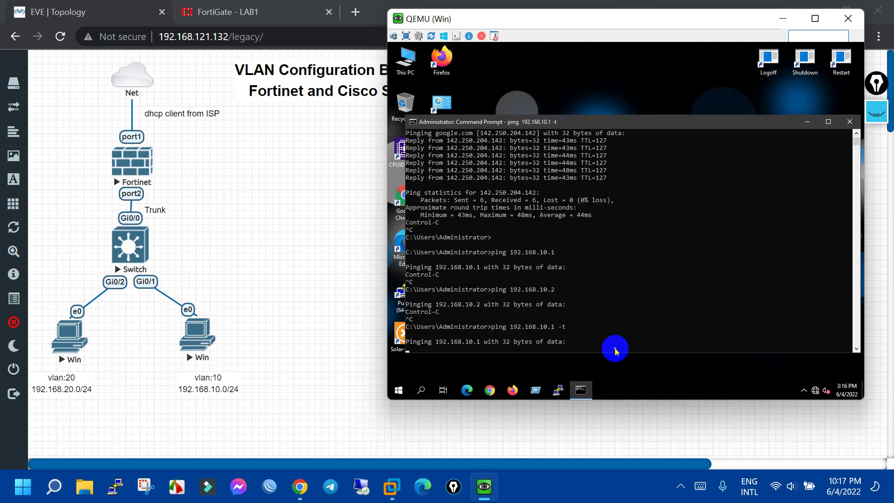
left_click(281, 281)
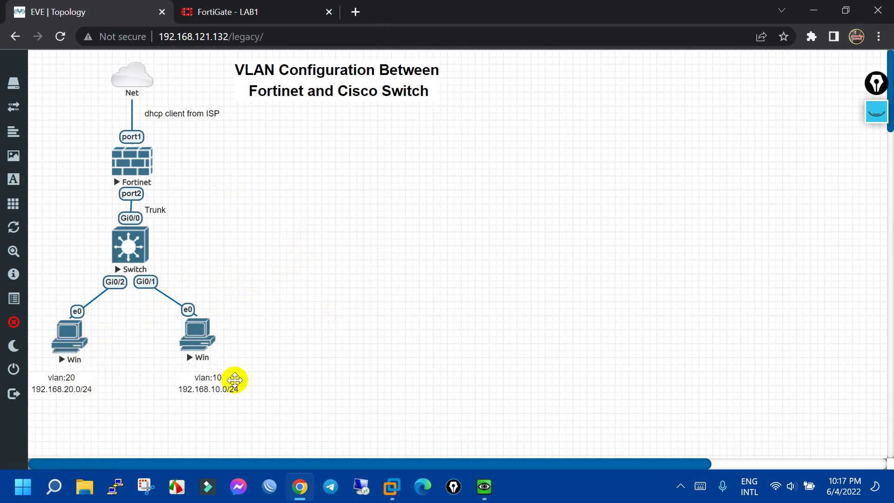
Start a new firewall policy from incoming VLAN20 to outgoing VLAN10
left_click(259, 12)
left_click(236, 90)
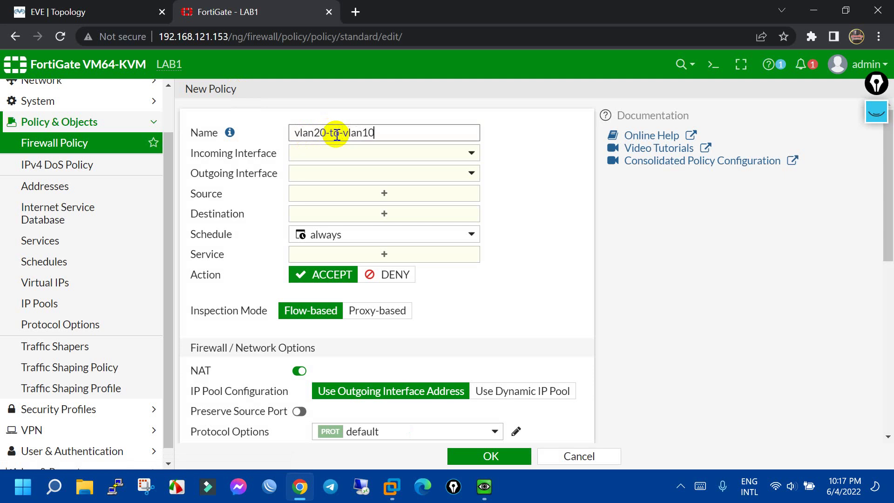
left_click(355, 153)
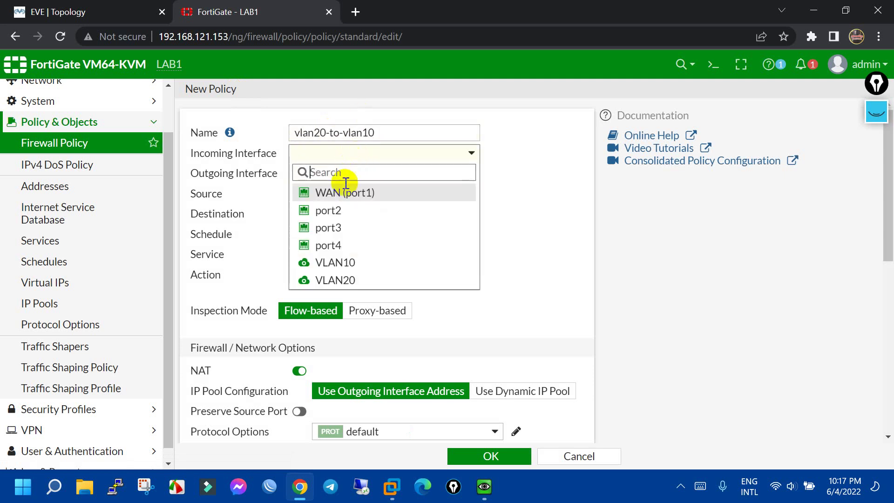
left_click(345, 262)
left_click(399, 151)
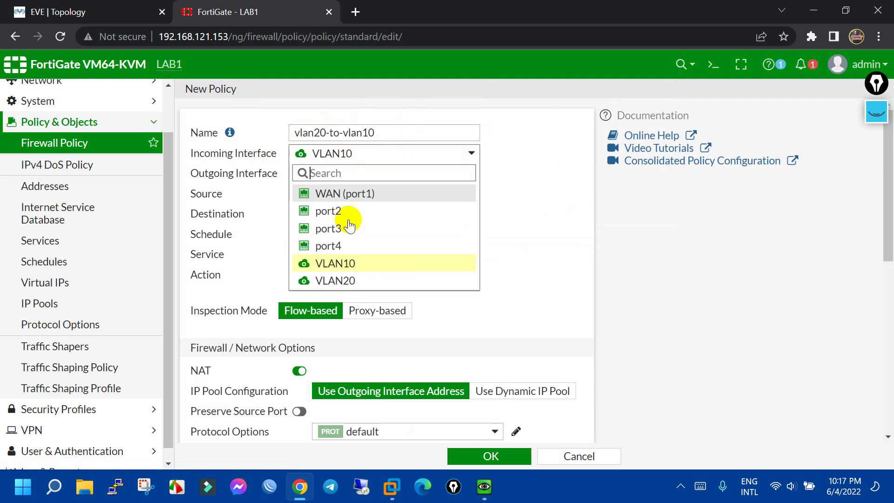
left_click(371, 281)
left_click(331, 175)
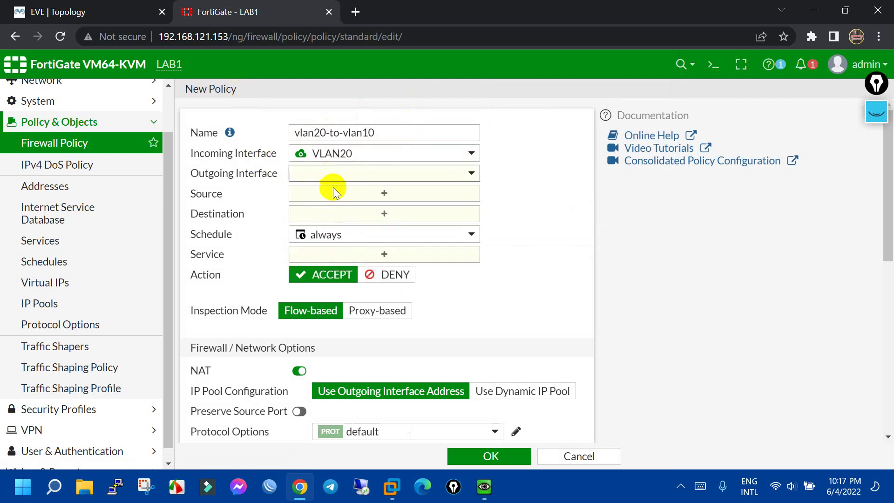
mouse_move(350, 303)
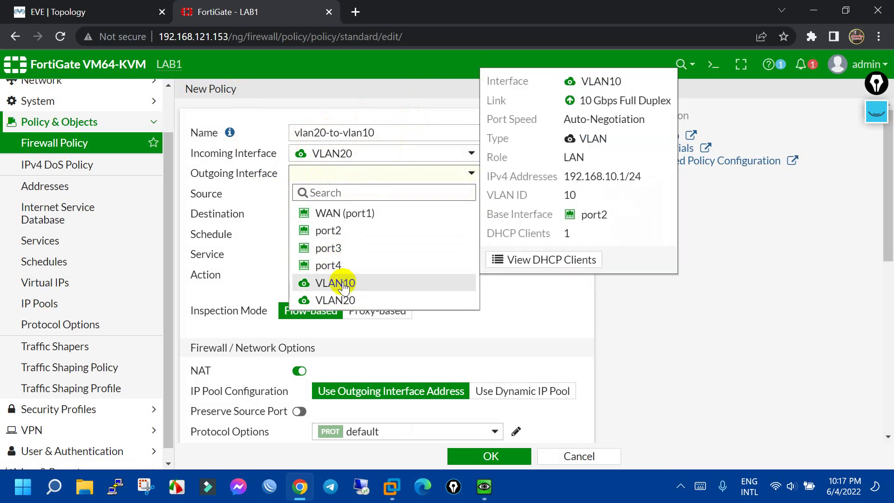
left_click(343, 284)
Set source vlan20-192.168.20.0, destination vlan10-192.168.10.0 and service ALL
left_click(413, 194)
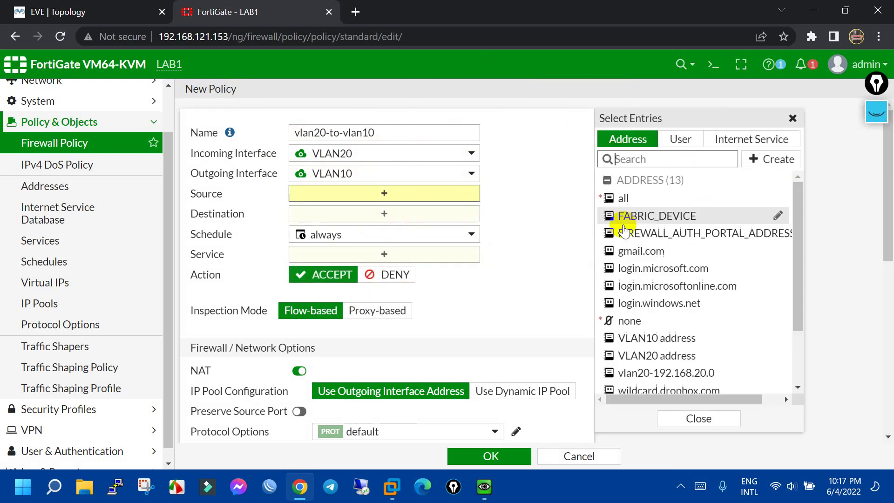
mouse_move(331, 156)
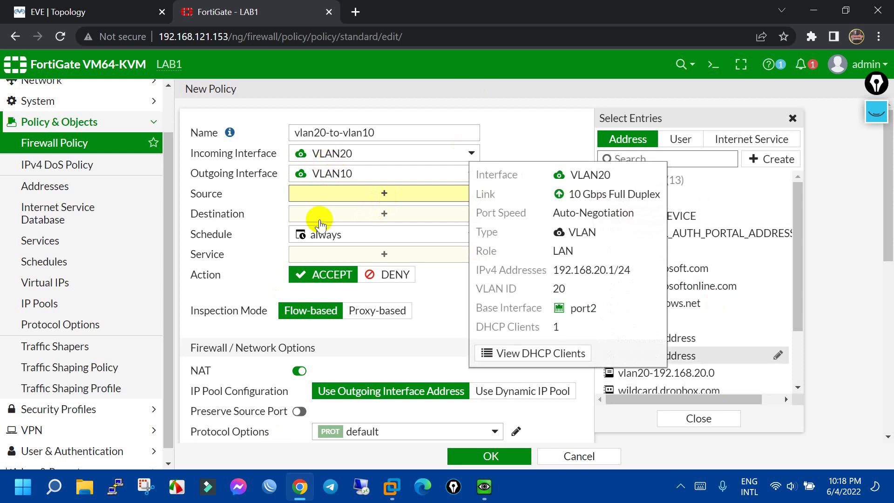
left_click(369, 193)
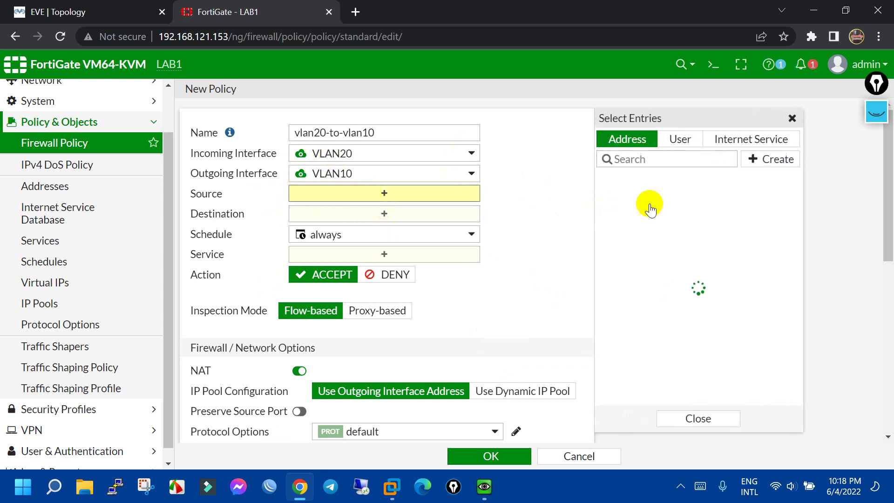
scroll(690, 298, "down", 3)
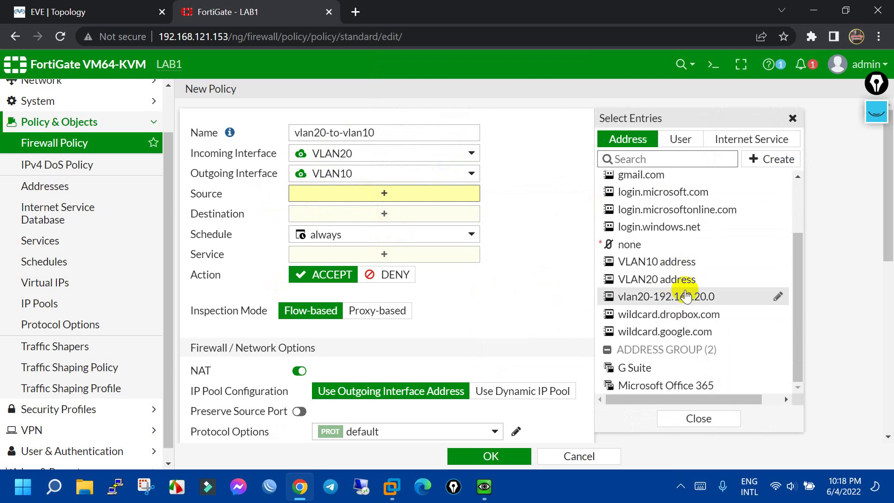
left_click(698, 303)
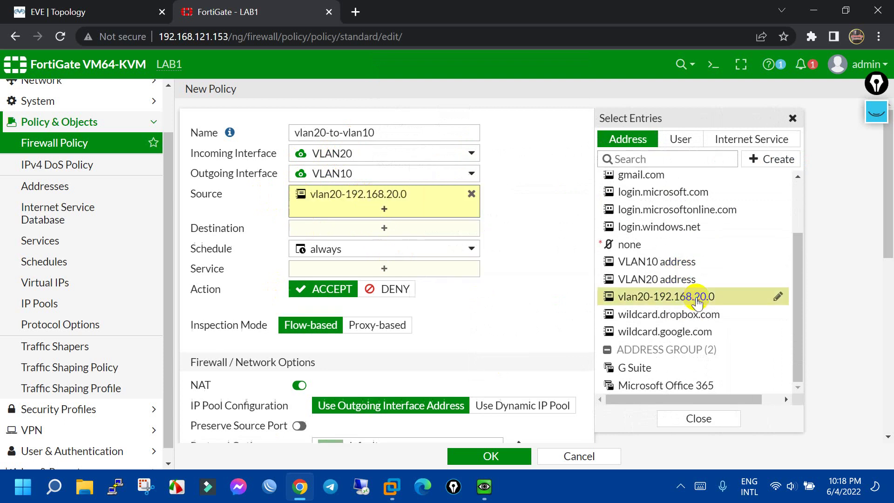
left_click(372, 230)
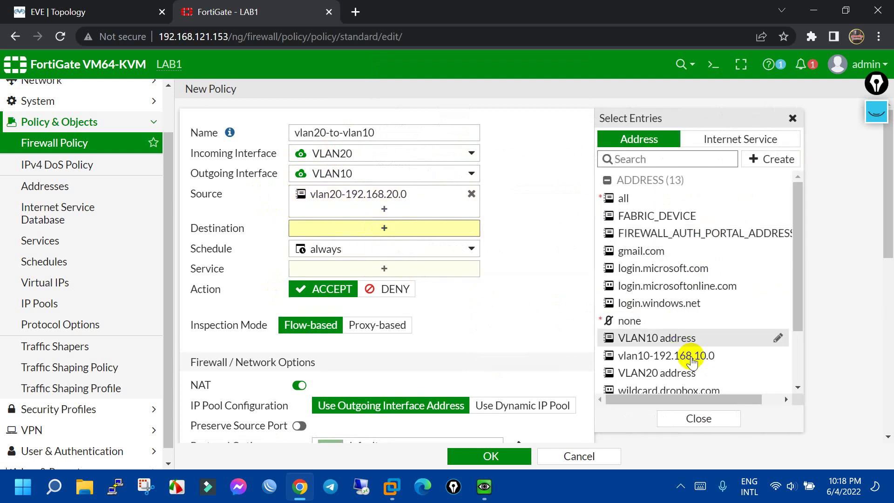
left_click(738, 286)
left_click(389, 282)
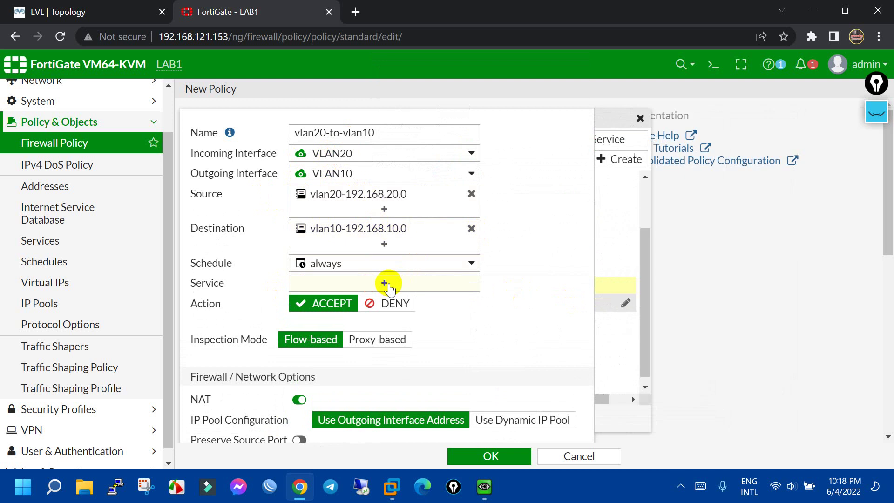
left_click(649, 189)
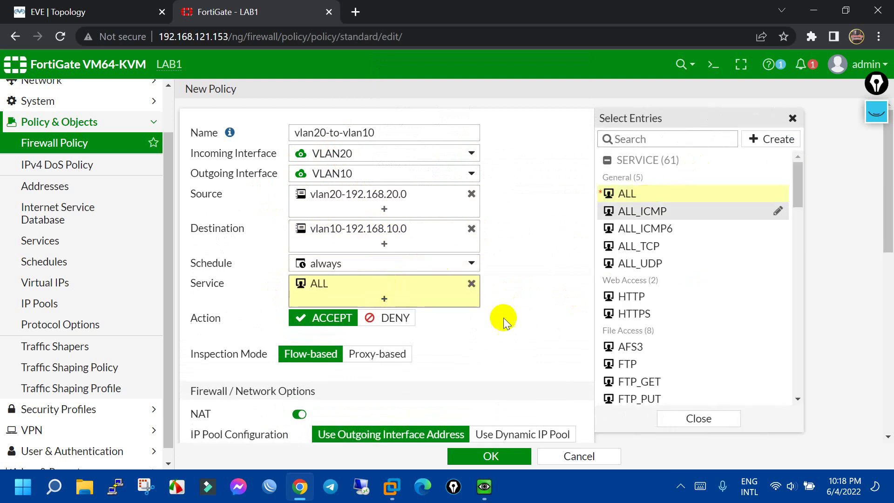
left_click(484, 335)
scroll(319, 259, "down", 3)
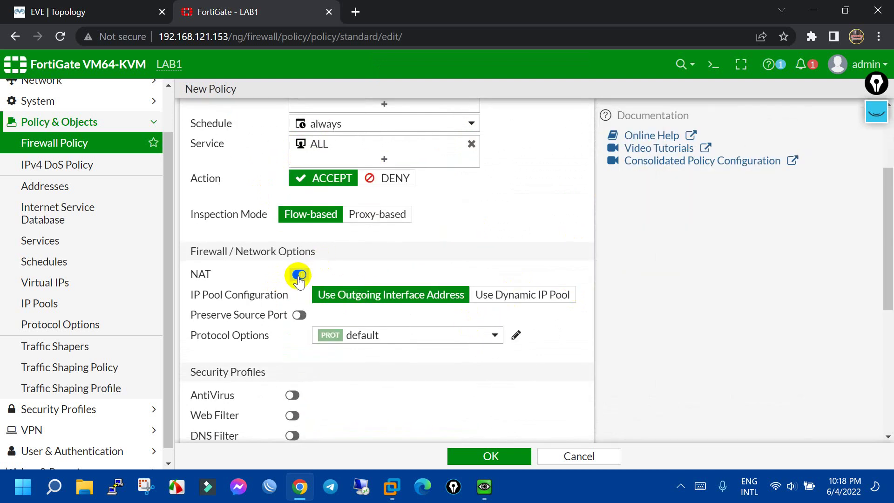
Save the vlan20-to-vlan10 policy and return to the Firewall Policy list
left_click(116, 12)
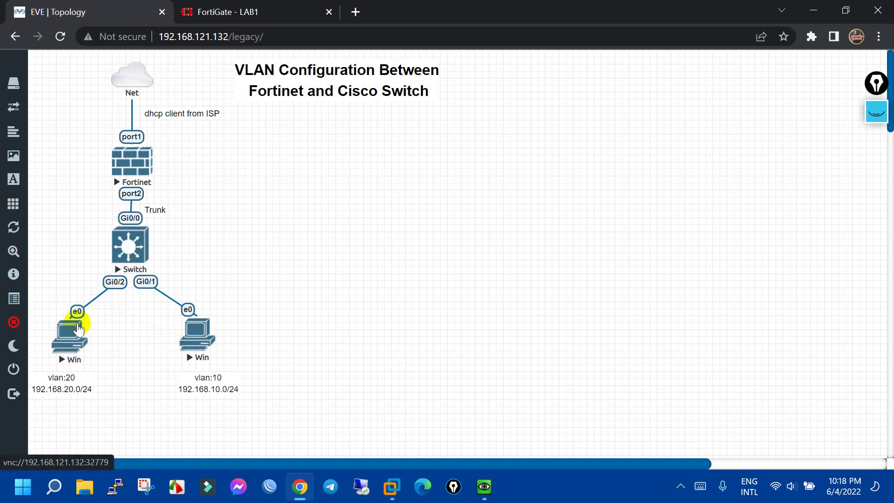
left_click(241, 5)
scroll(431, 320, "down", 4)
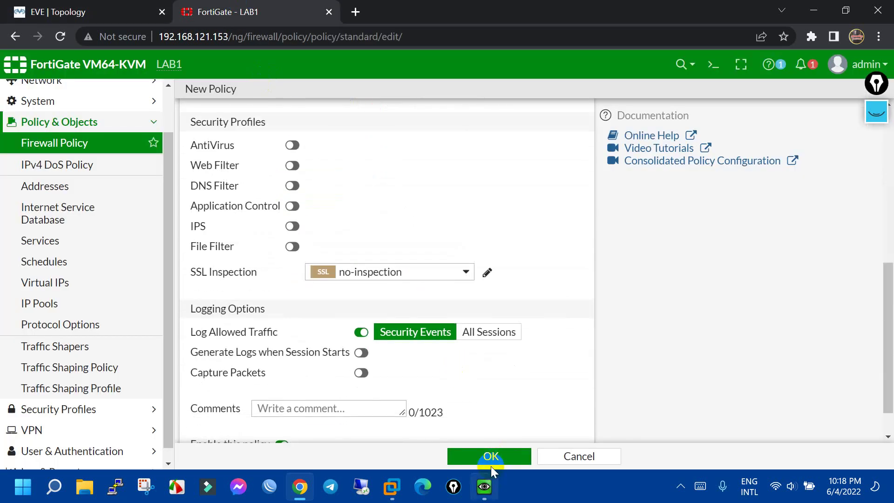
left_click(497, 450)
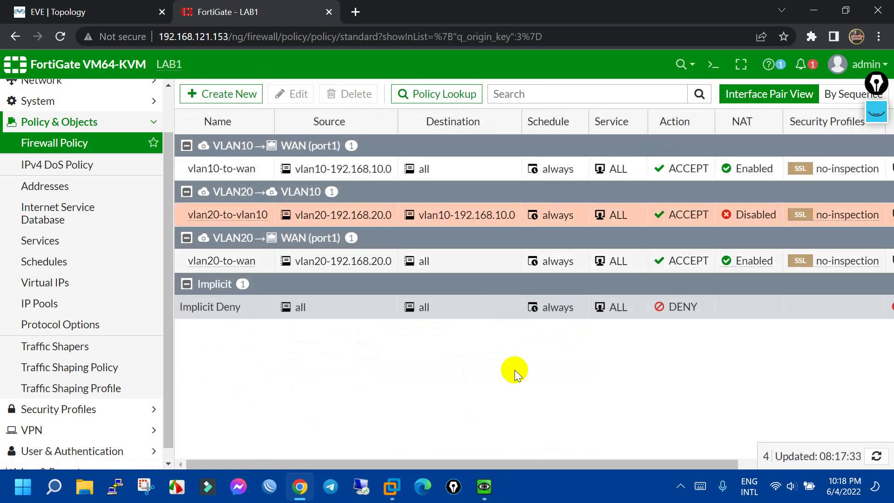
key("ctrl+shift+Tab")
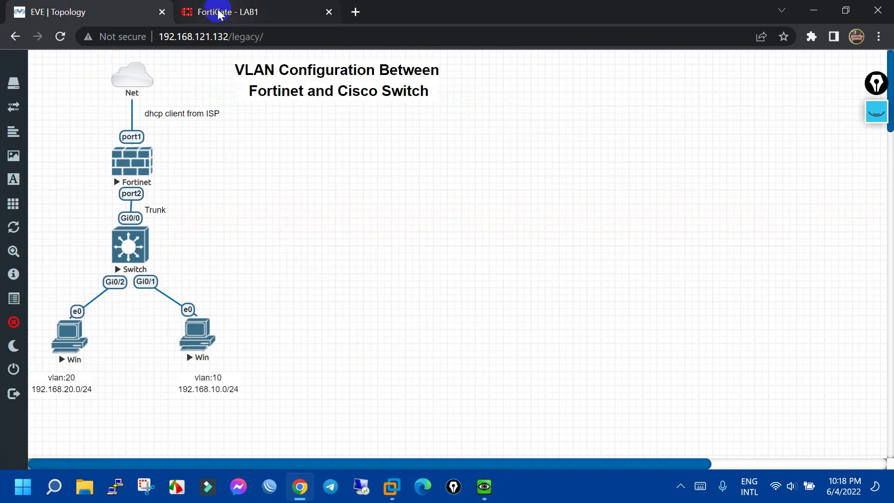
left_click(244, 11)
Start policy vlan10-to-vlan20 with incoming interface VLAN10 and outgoing VLAN20
left_click(233, 96)
left_click(333, 132)
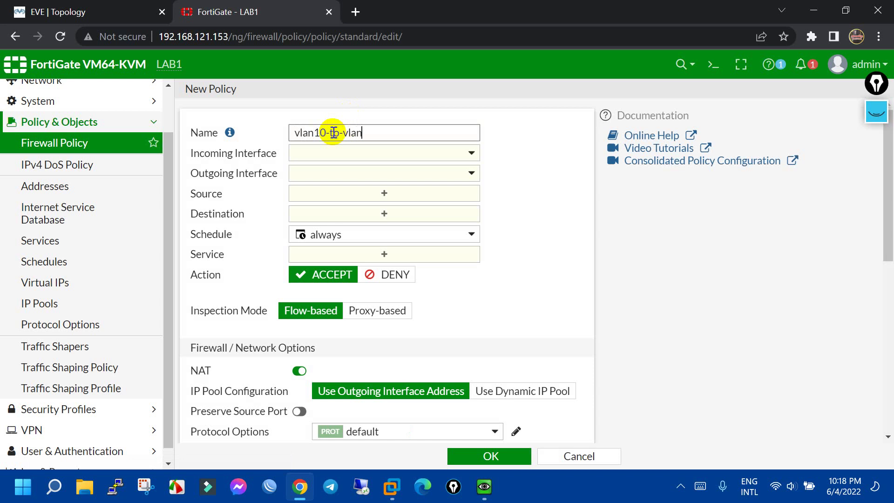
left_click(347, 154)
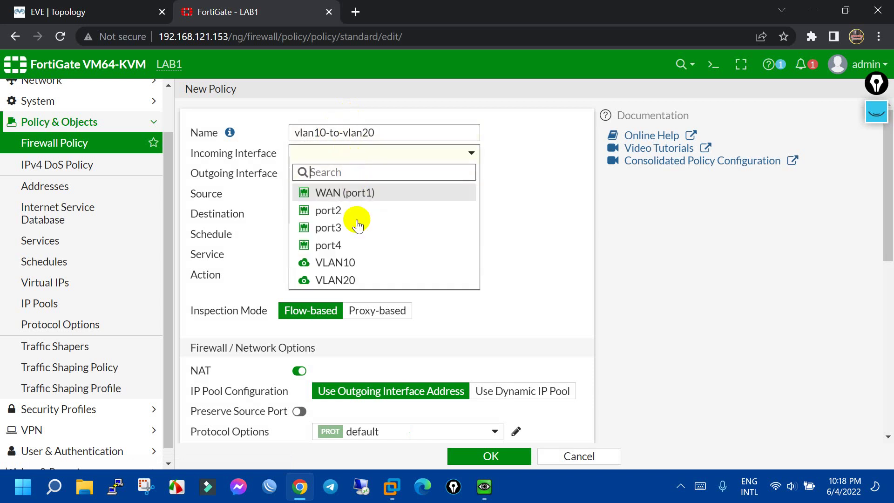
left_click(365, 263)
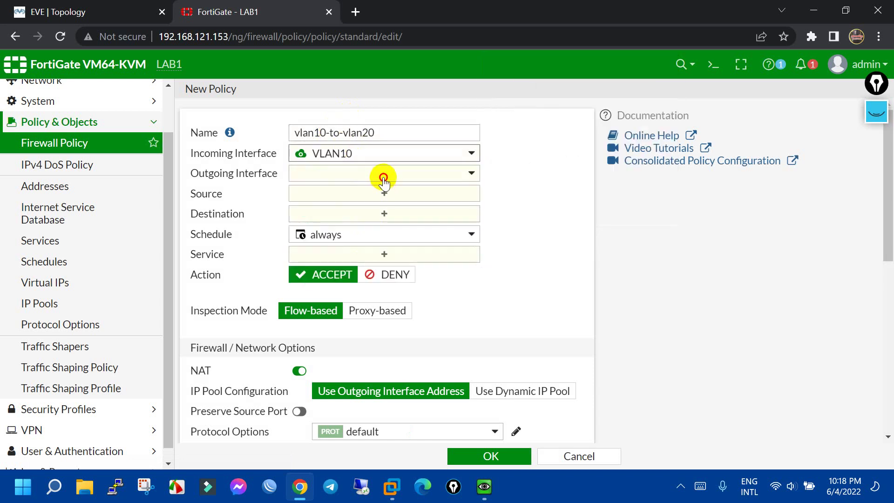
left_click(385, 174)
left_click(347, 299)
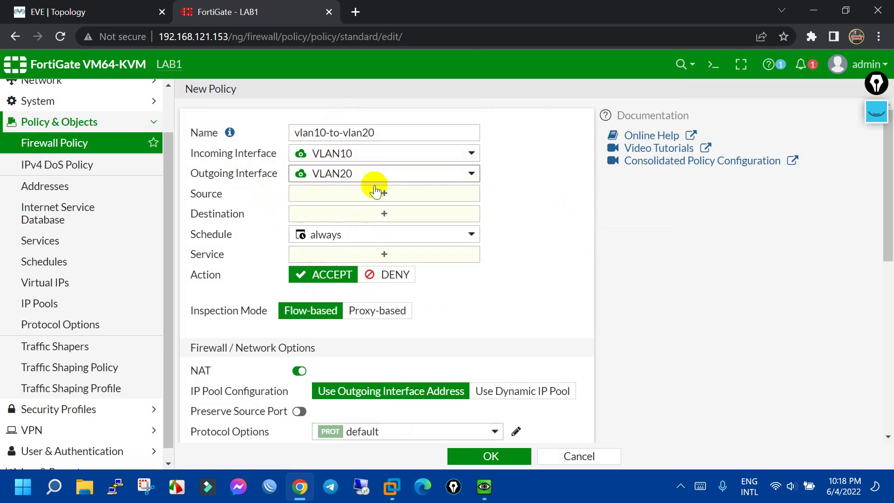
Set source vlan10-192.168.10.0, destination vlan20-192.168.20.0 and service ALL
left_click(378, 195)
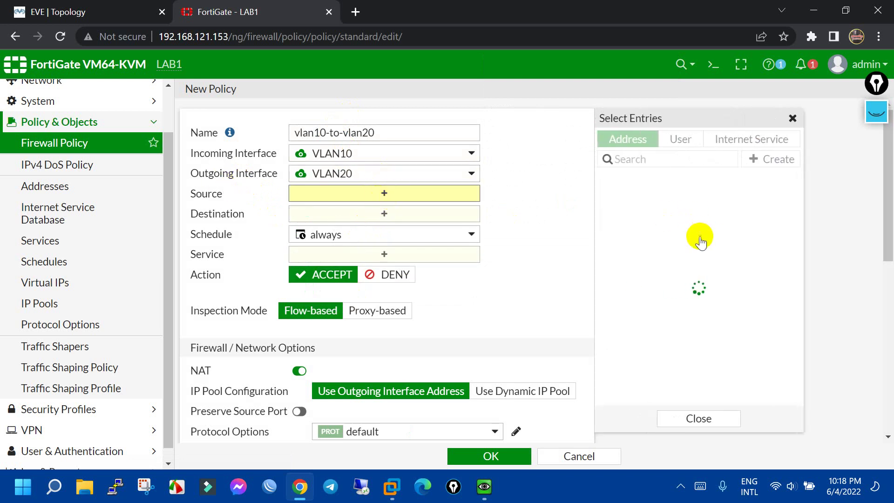
scroll(689, 345, "down", 3)
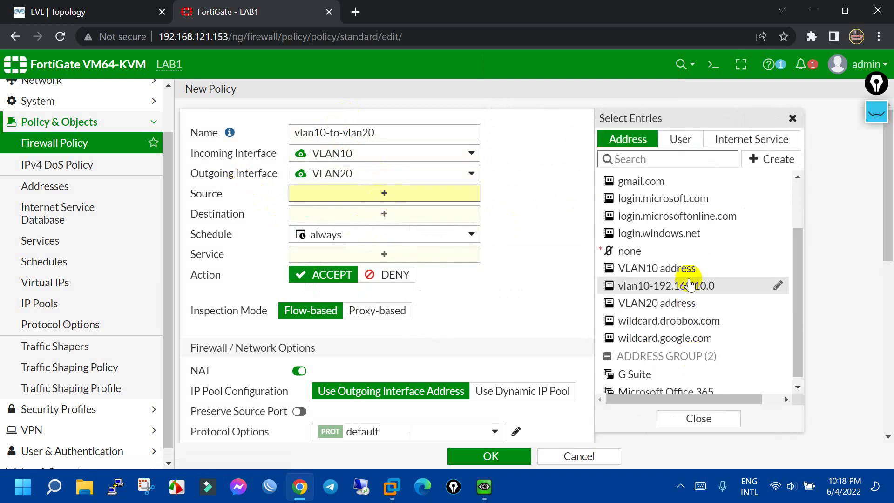
left_click(712, 286)
left_click(366, 228)
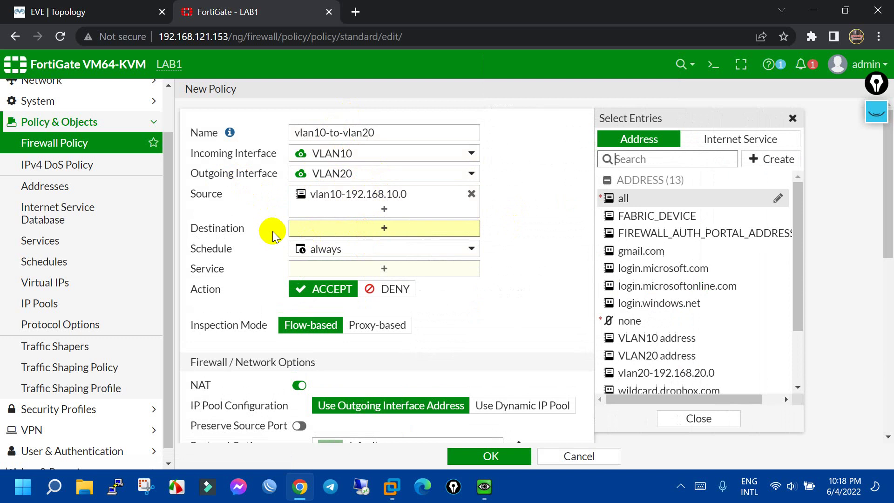
scroll(712, 284, "down", 3)
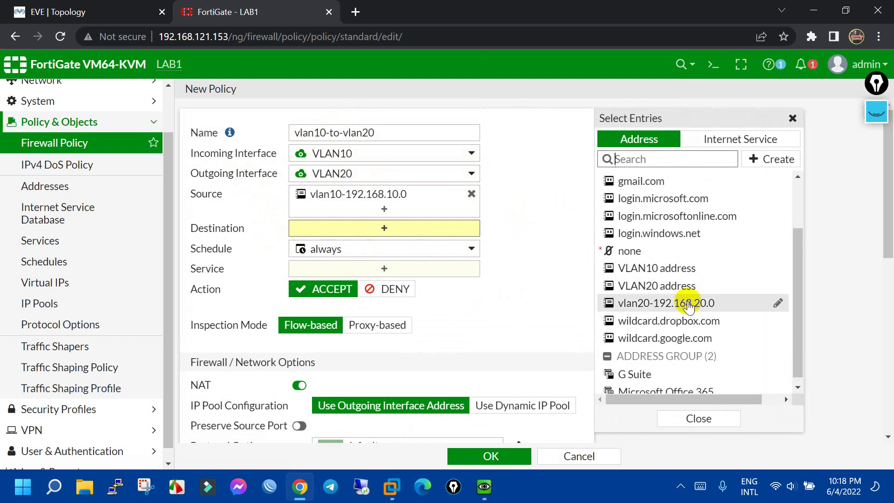
left_click(689, 305)
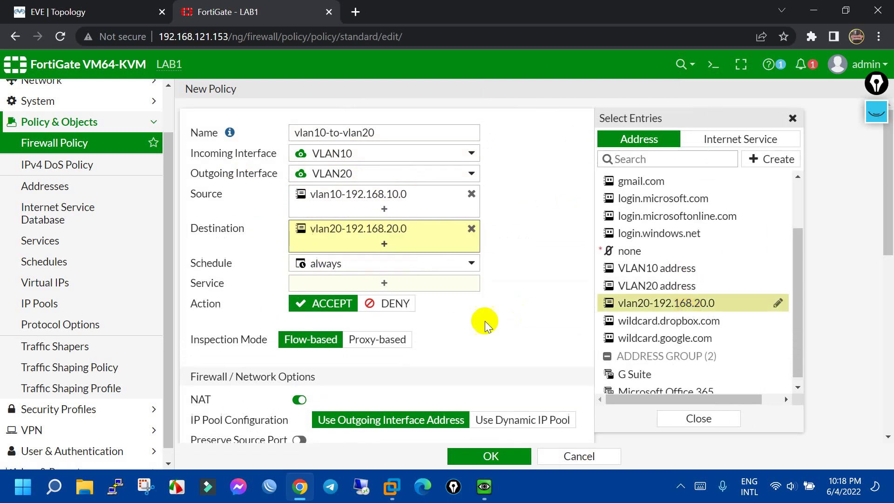
left_click(382, 284)
left_click(626, 193)
Disable NAT and save the vlan10-to-vlan20 policy
scroll(419, 261, "down", 3)
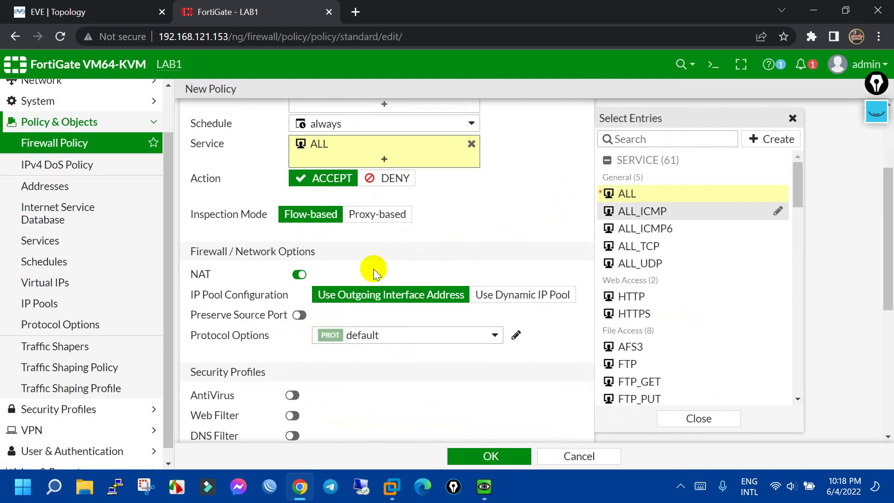
left_click(294, 274)
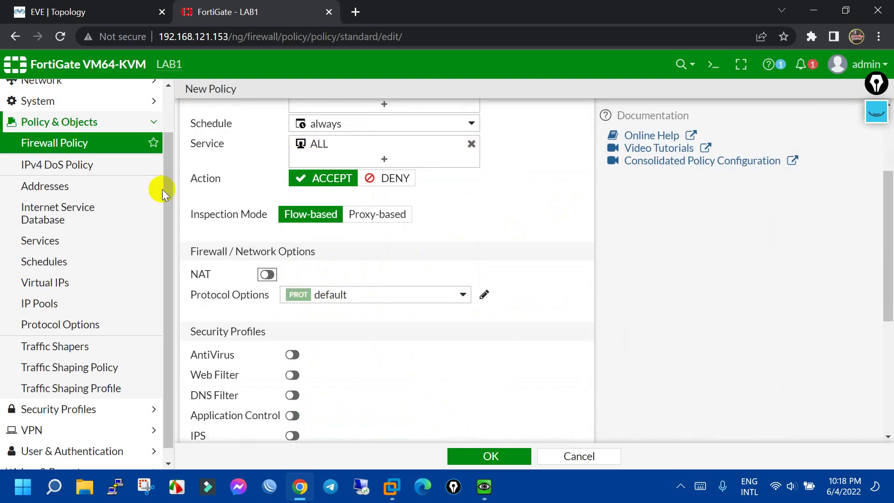
left_click(93, 12)
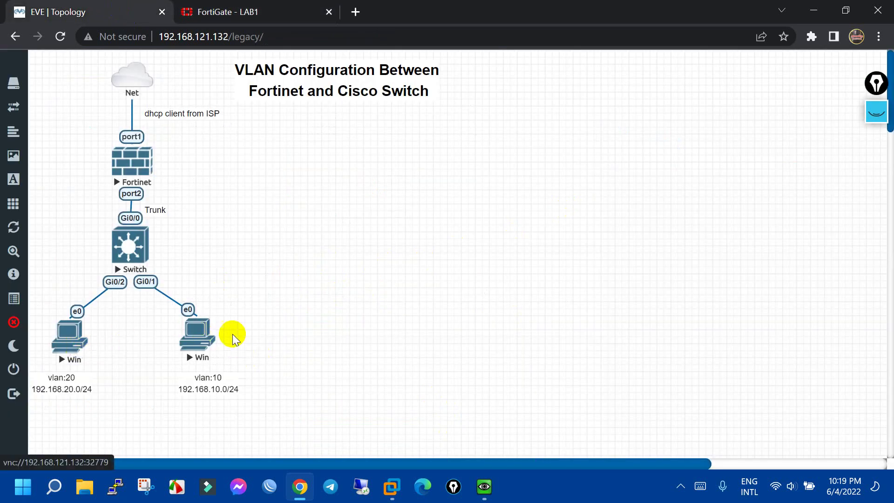
left_click(215, 6)
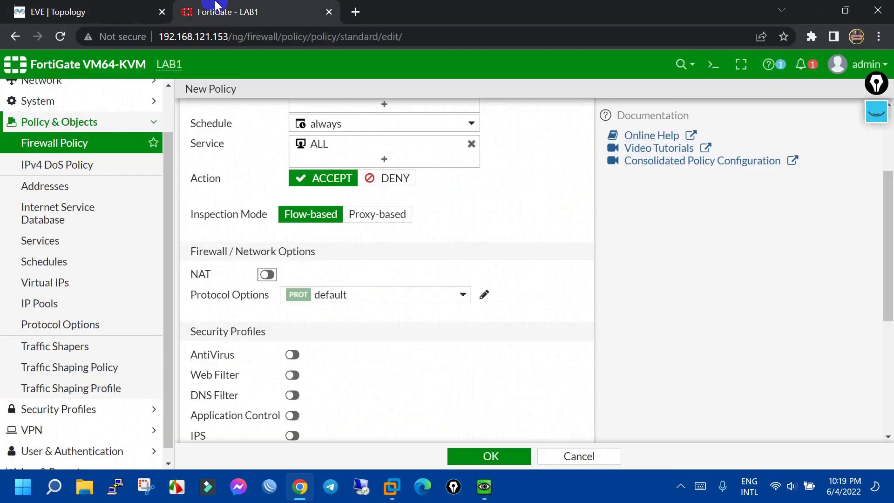
scroll(488, 395, "down", 5)
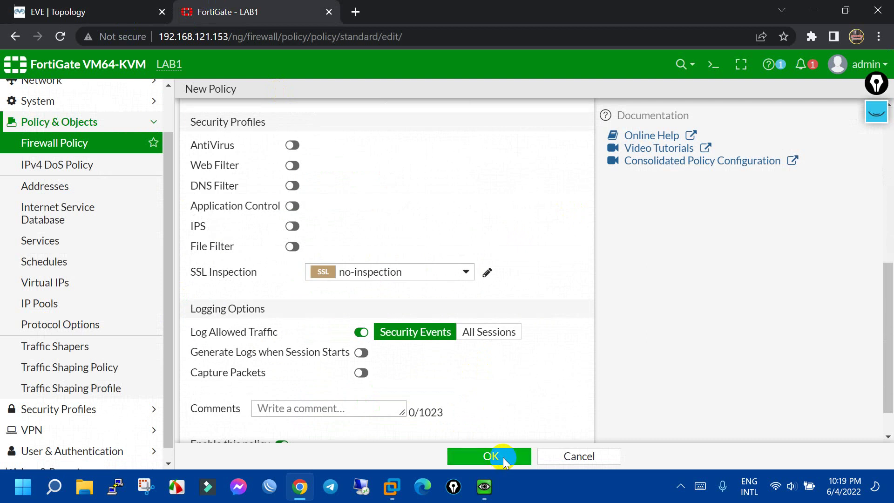
left_click(504, 459)
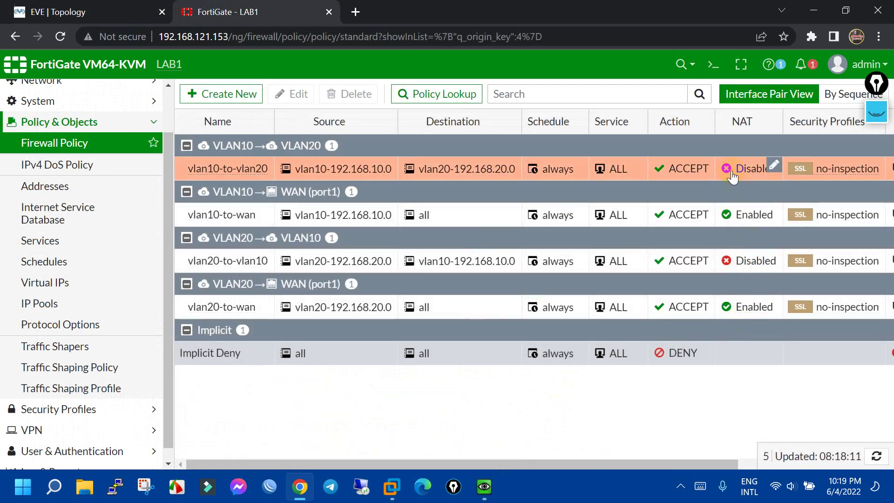
left_click(26, 21)
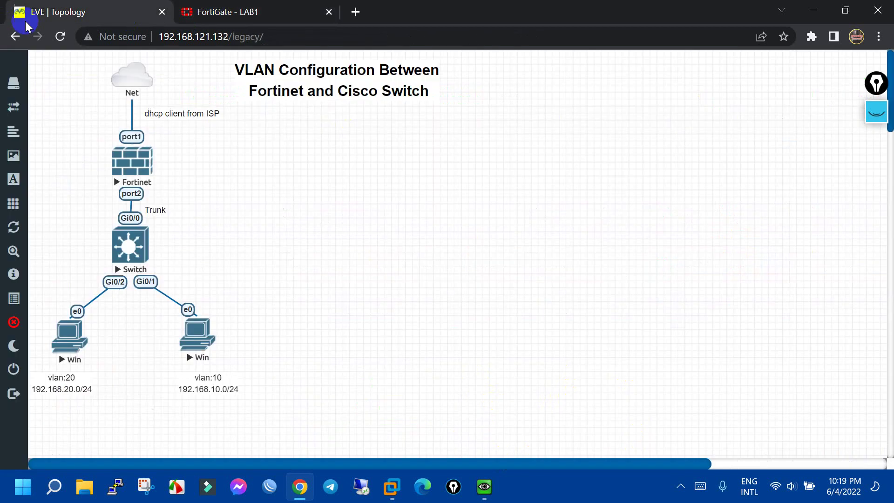
From the VLAN10 PC, ping 192.168.20.1 and 192.168.20.2 and confirm replies
left_click(197, 334)
left_click(463, 132)
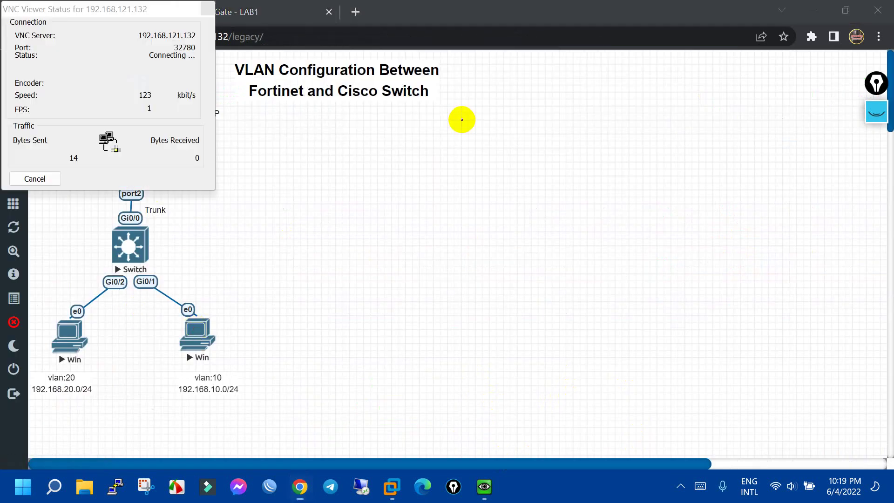
key("ctrl+c")
type("ping 192.168.20.1")
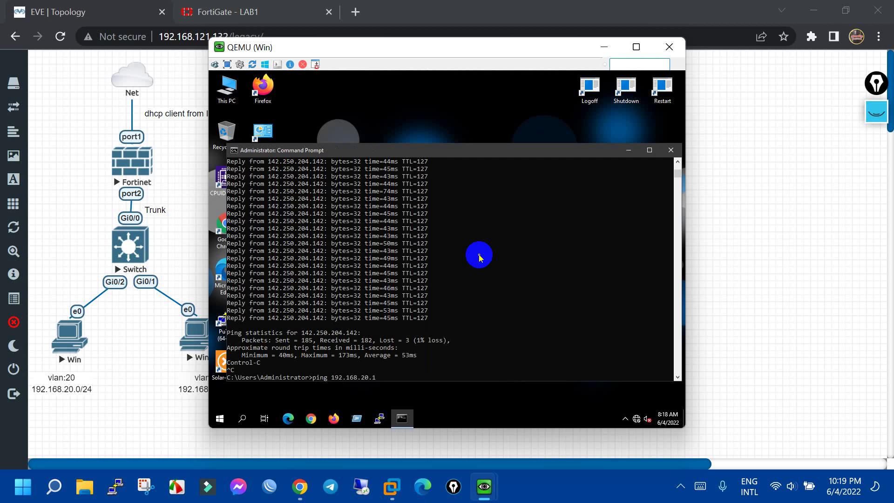
key("Return")
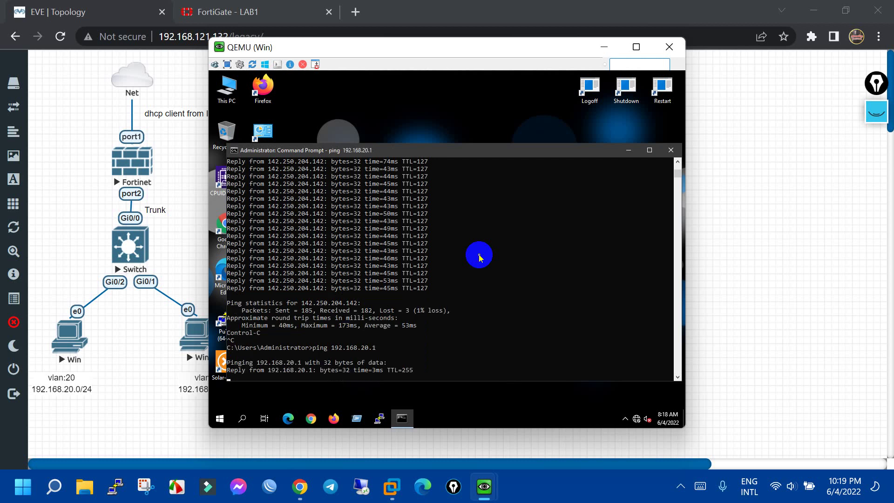
key("ctrl+c")
key("Return")
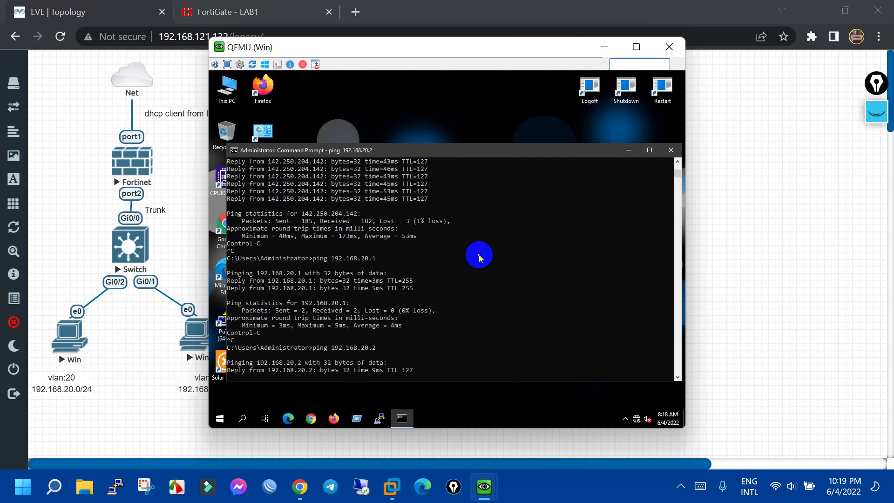
key("ctrl+c")
left_click(670, 48)
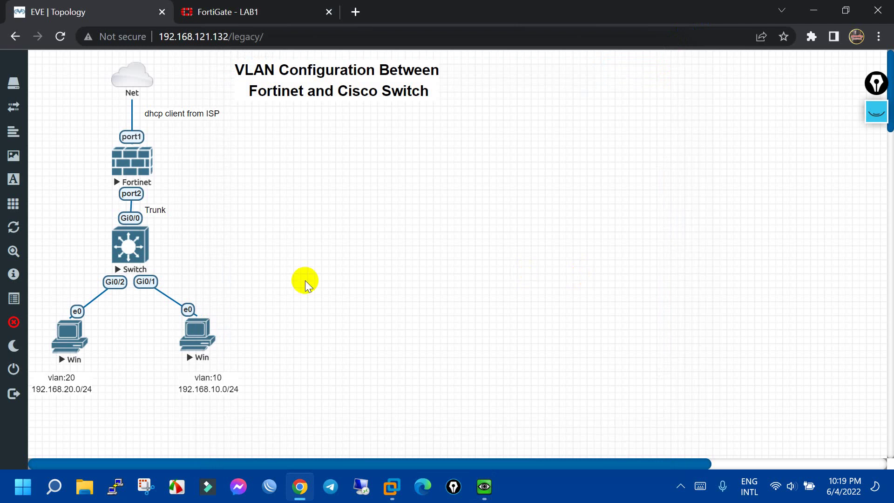
From the VLAN20 PC, run a continuous ping to 192.168.10.2 and confirm replies
left_click(51, 334)
left_click(436, 132)
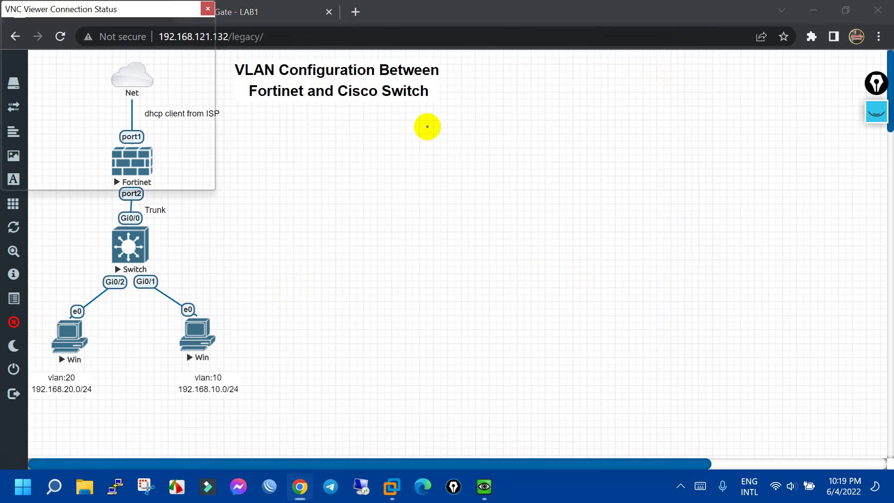
left_click(422, 296)
key("ctrl+c")
key("Return")
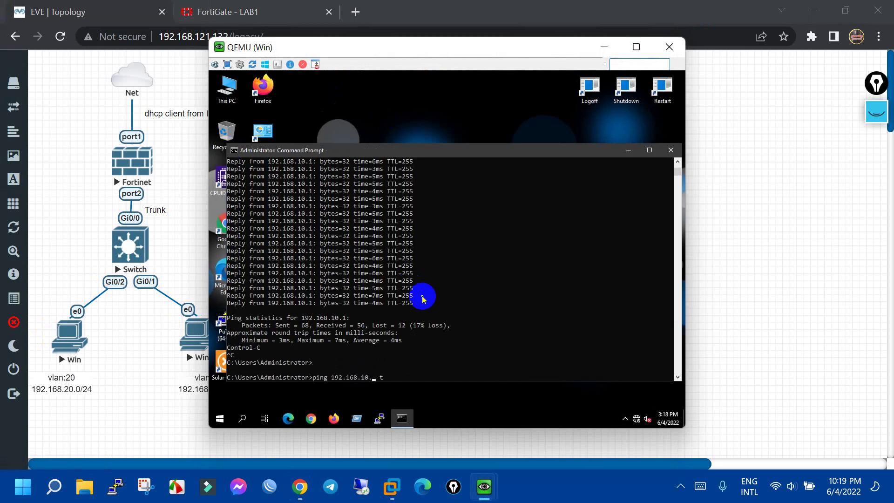
type("2")
key("Return")
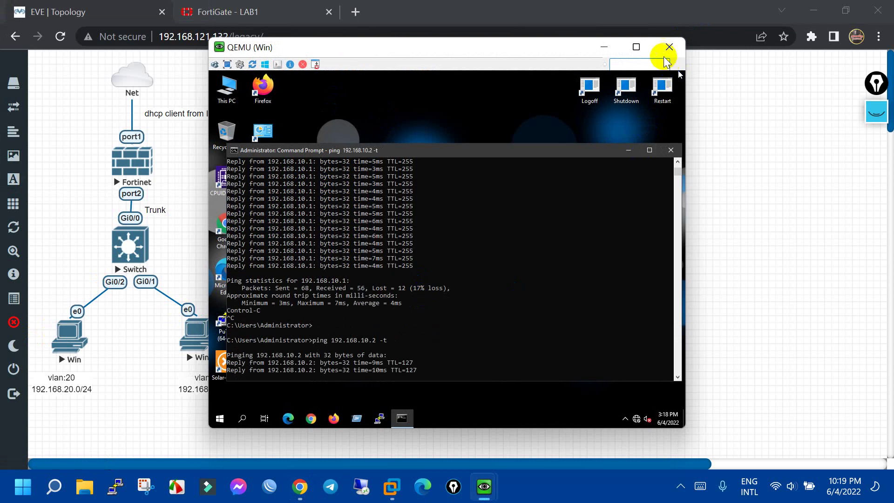
left_click(670, 47)
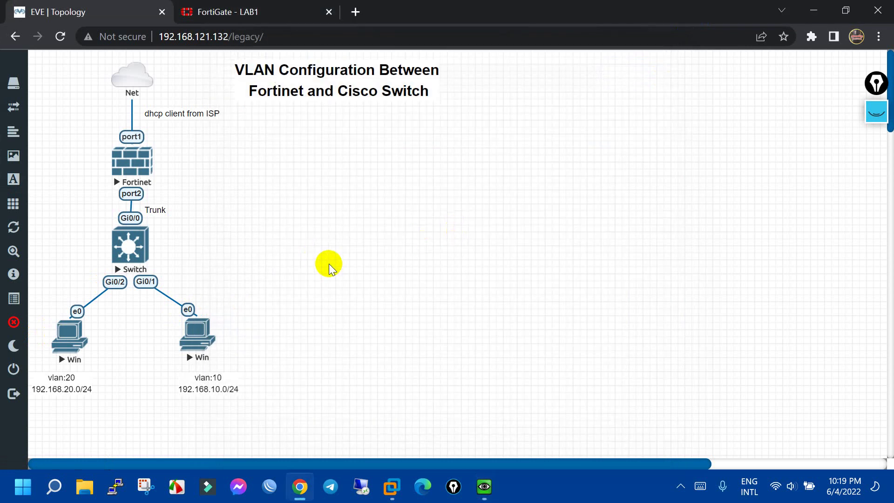
Show the Firewall Policy list with the four VLAN ACCEPT policies and Implicit Deny
left_click(280, 12)
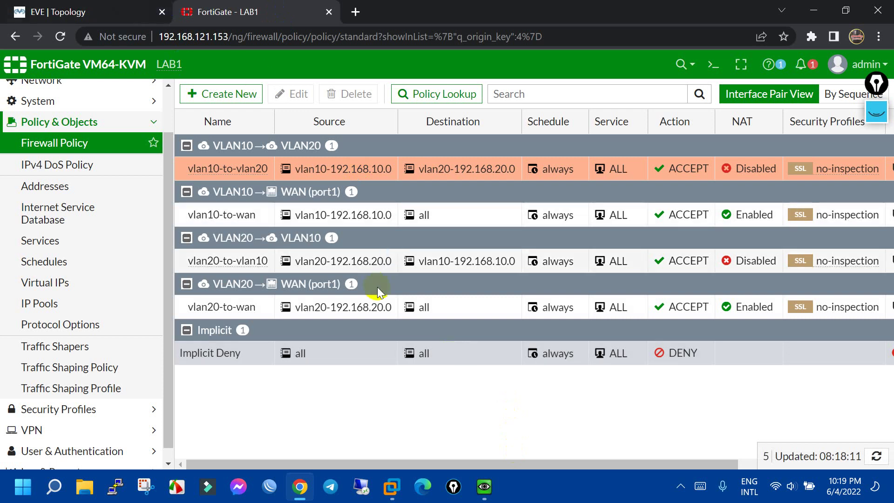